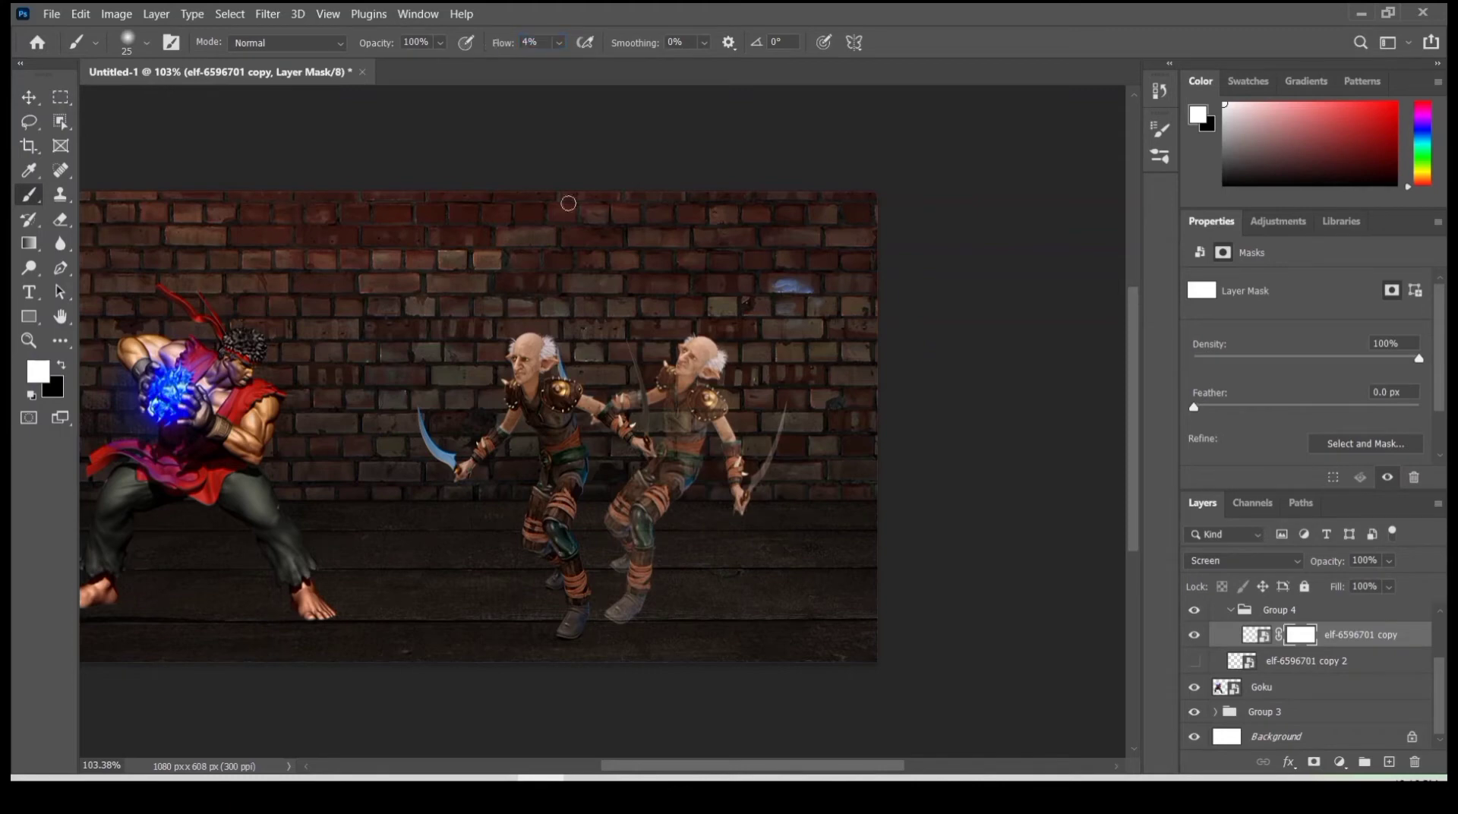
- Paint black at 4% flow on the layer mask of the middle elf copy to fade parts of its body
right_click(681, 326)
click(600, 265)
alt+scroll(592, 571, up, 5)
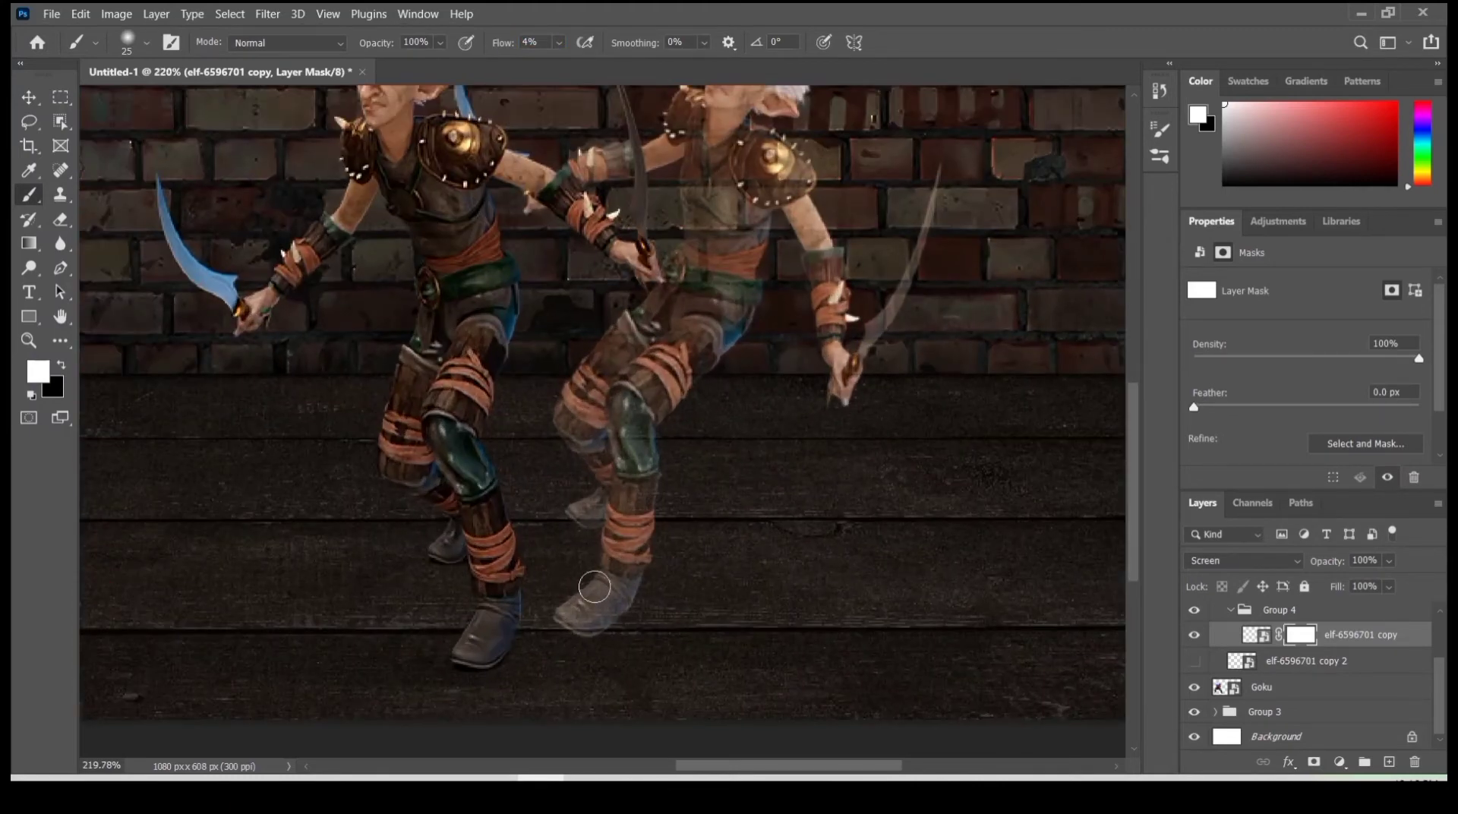
key(x)
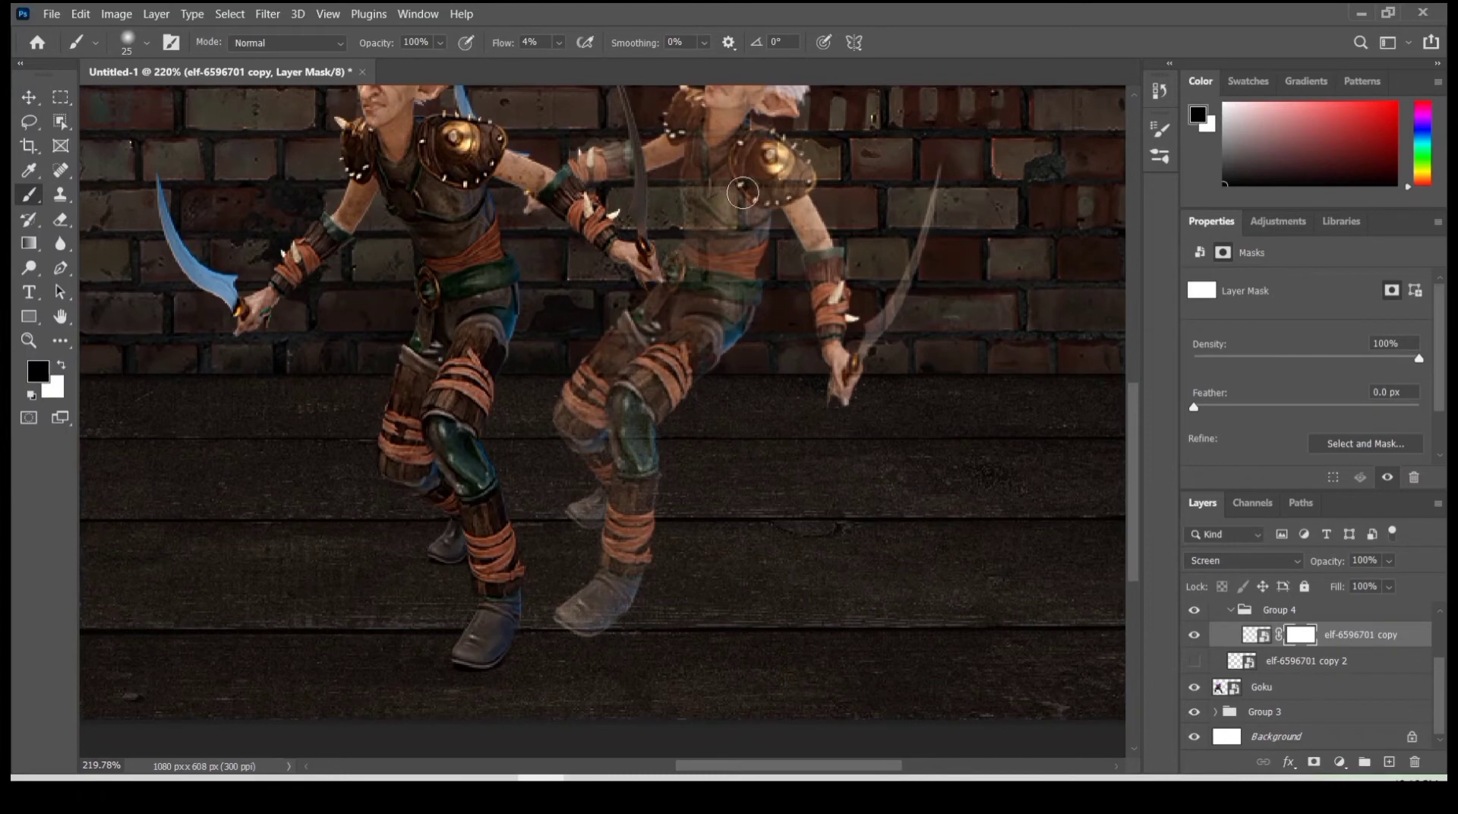
scroll(618, 234, up, 2)
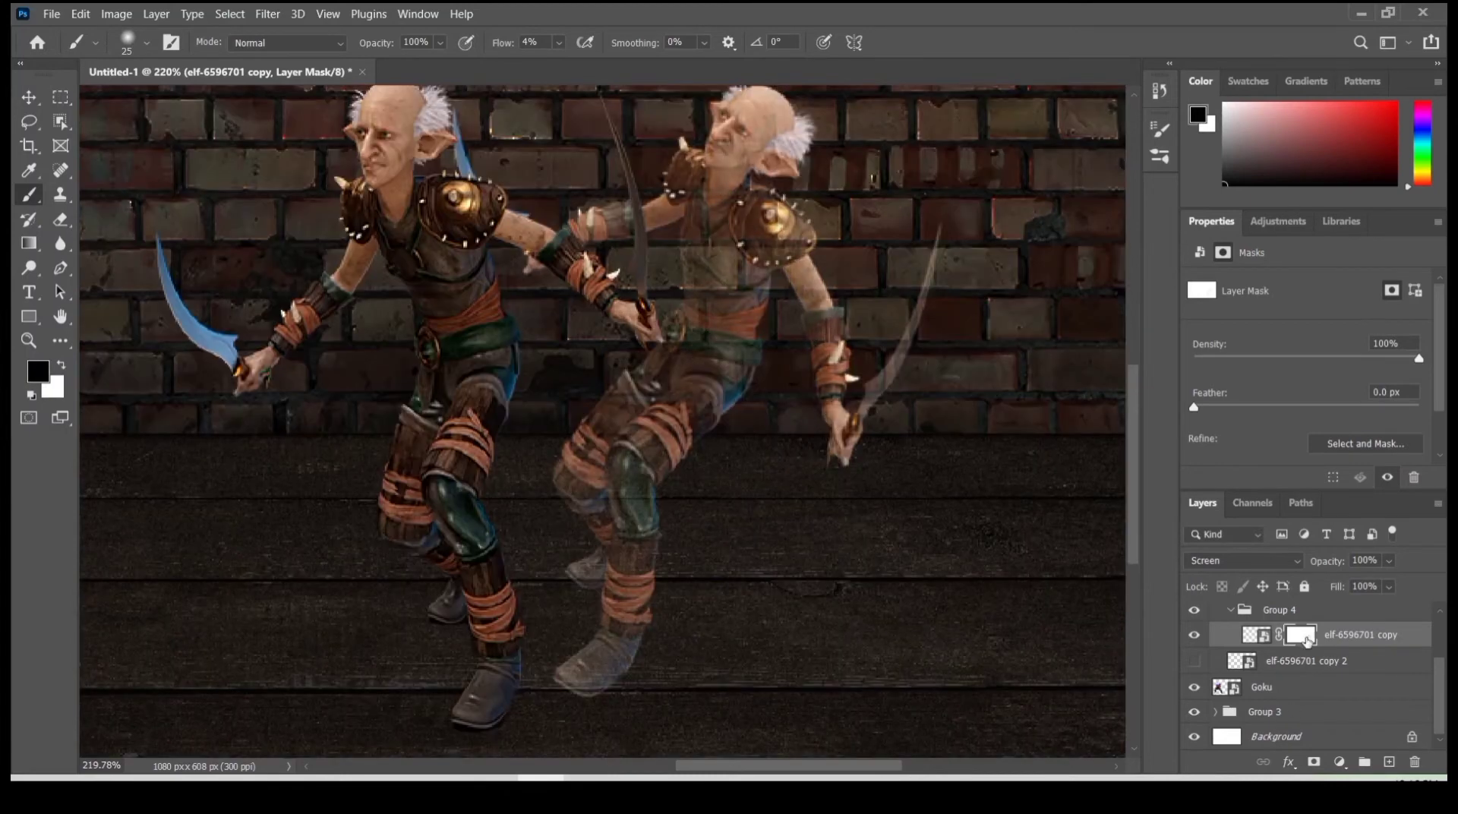
- Duplicate the masked middle elf layer and place the duplicate directly below the original in Group 4
key(ctrl+j)
drag(1344, 647, 1339, 682)
drag(1239, 666, 1254, 651)
- Apply a Gaussian Blur with a radius of 3.7 pixels to the lower middle elf duplicate
click(267, 14)
mouse_move(335, 247)
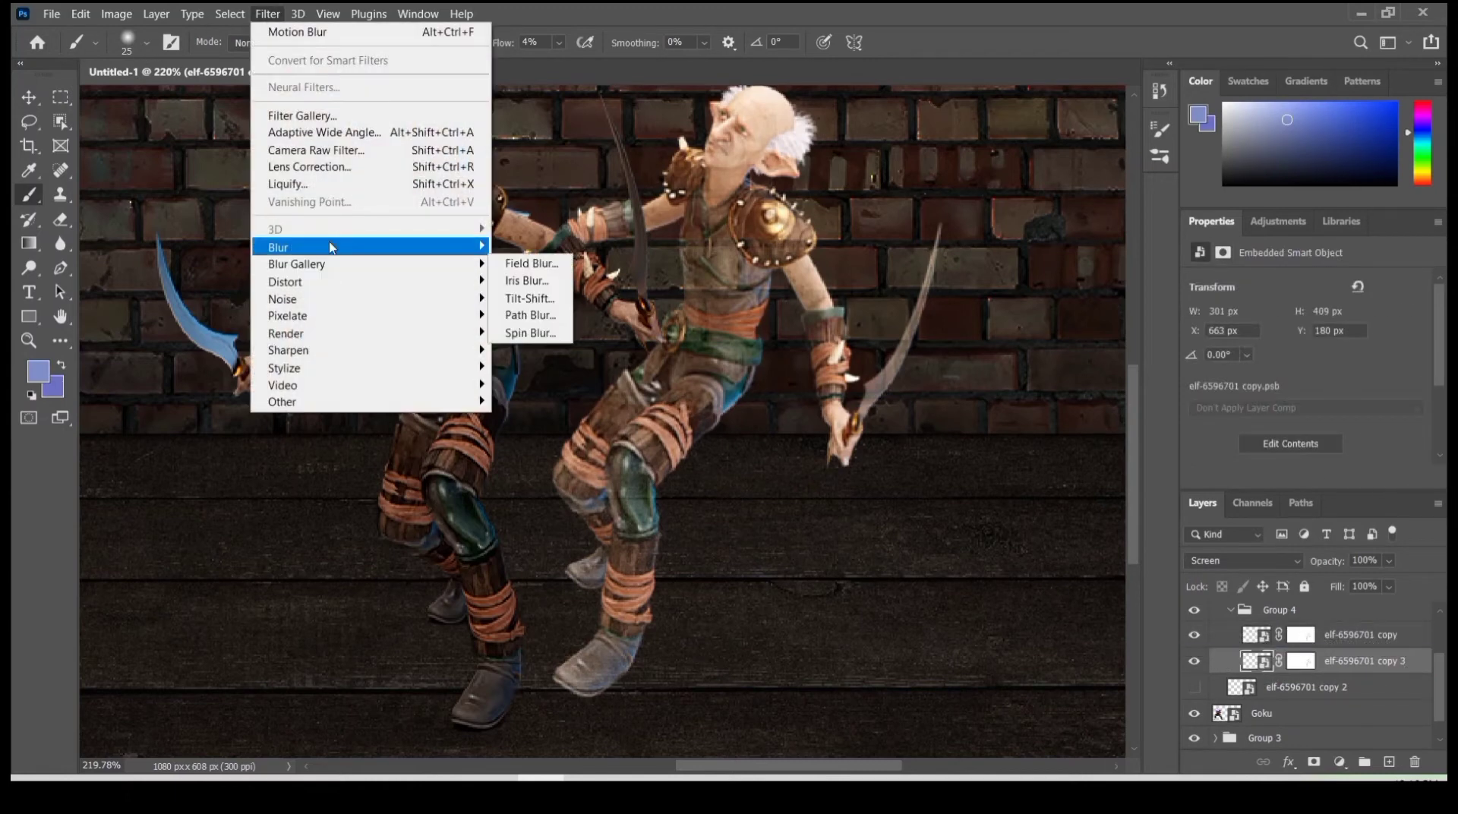
click(544, 314)
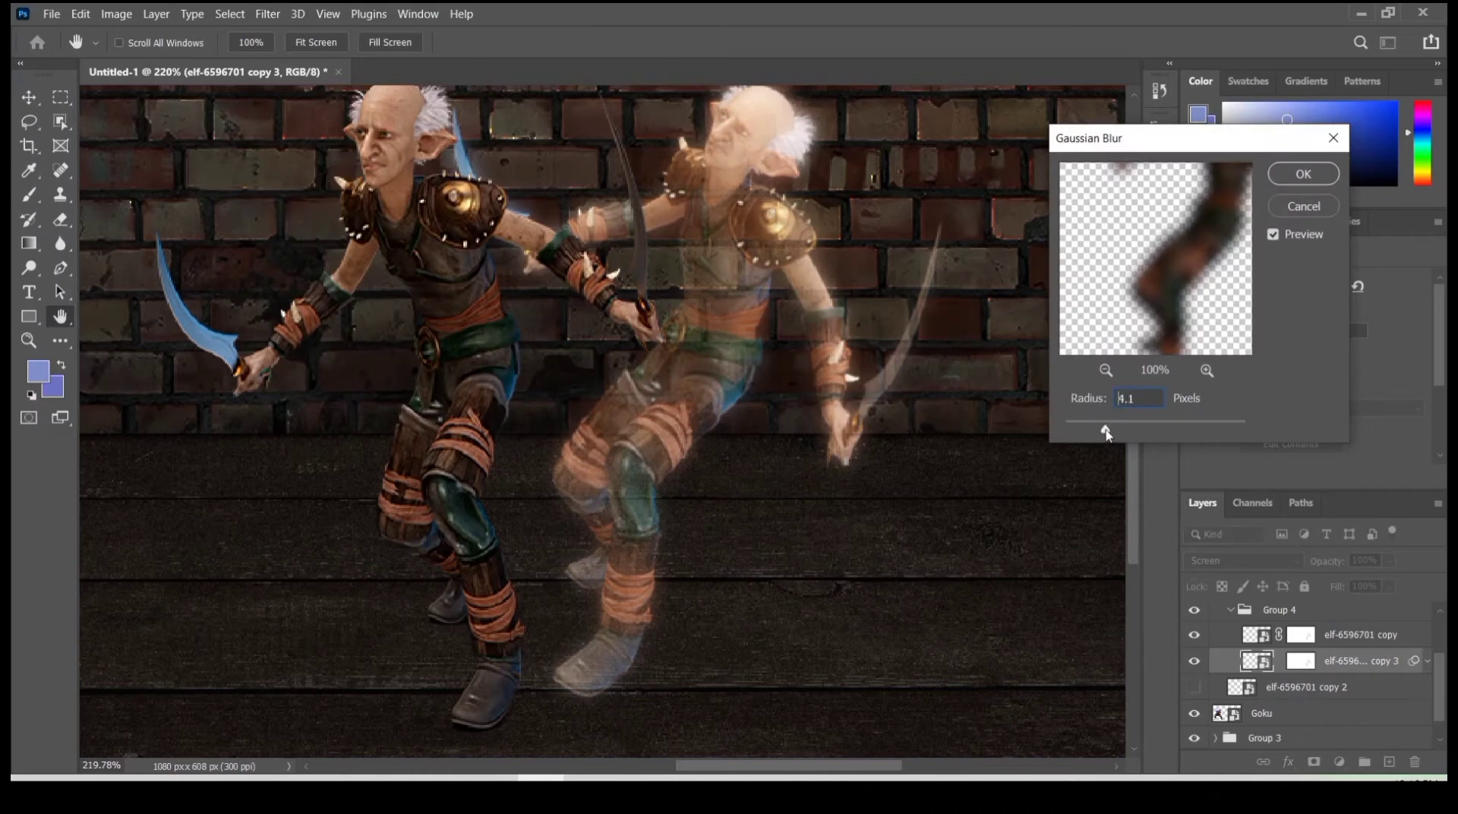
drag(1105, 432, 1123, 431)
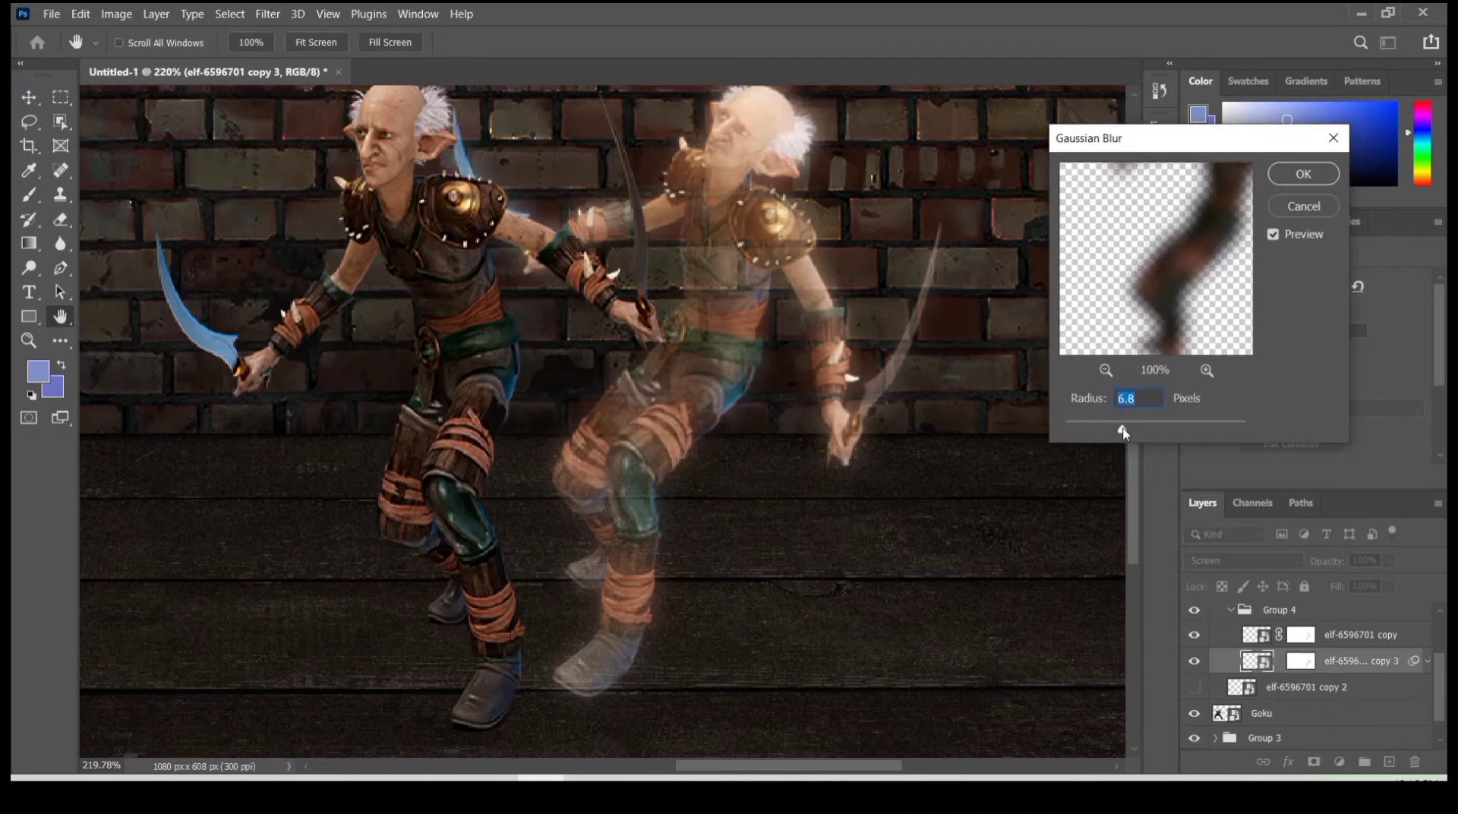
click(1269, 234)
drag(1122, 429, 1100, 429)
click(1279, 233)
click(1279, 232)
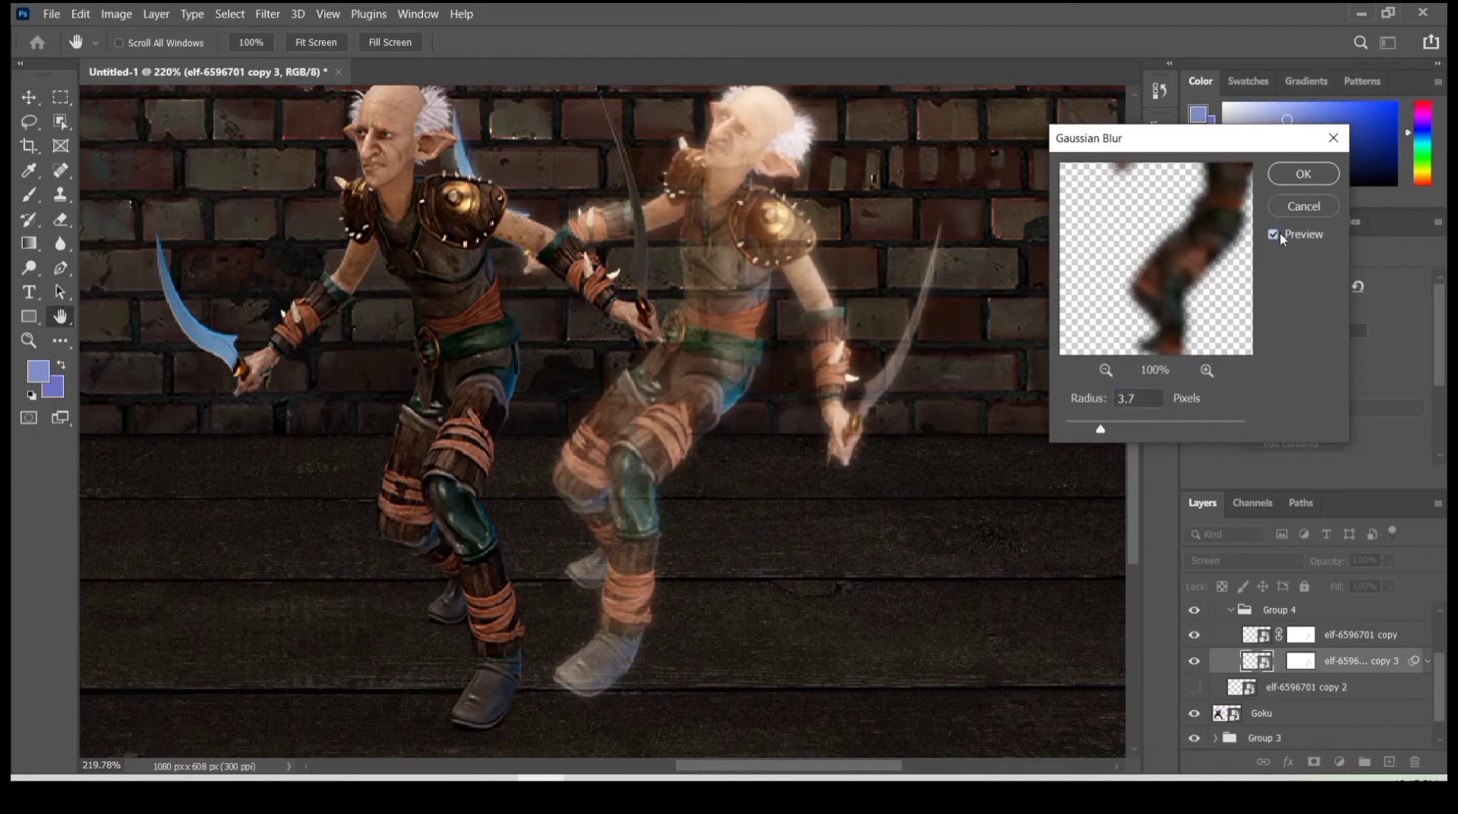
click(1303, 174)
- Touch up the layer mask of the blurred middle elf duplicate with the black brush
click(1298, 661)
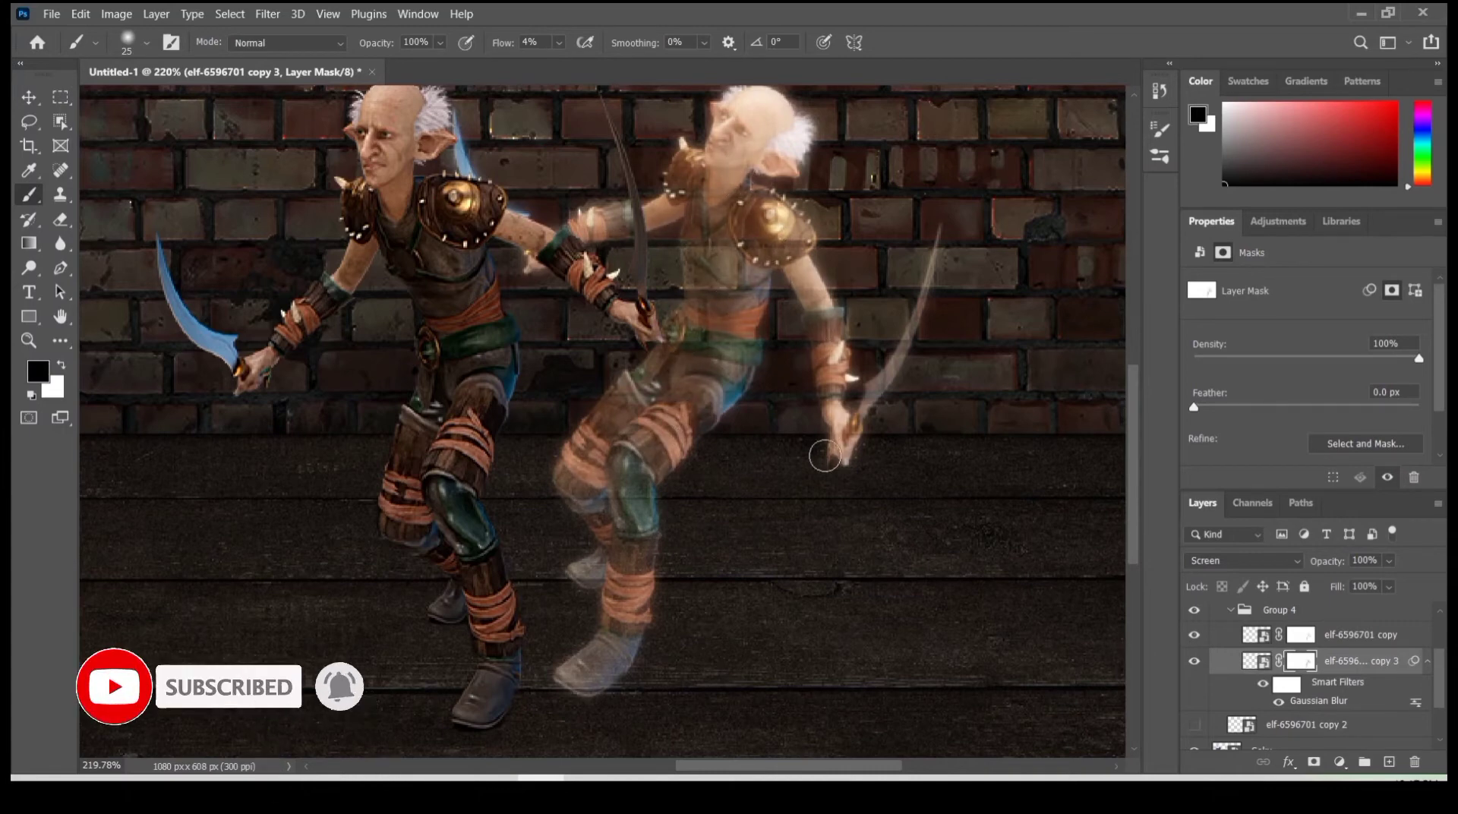
scroll(782, 479, down, 9)
scroll(757, 411, up, 10)
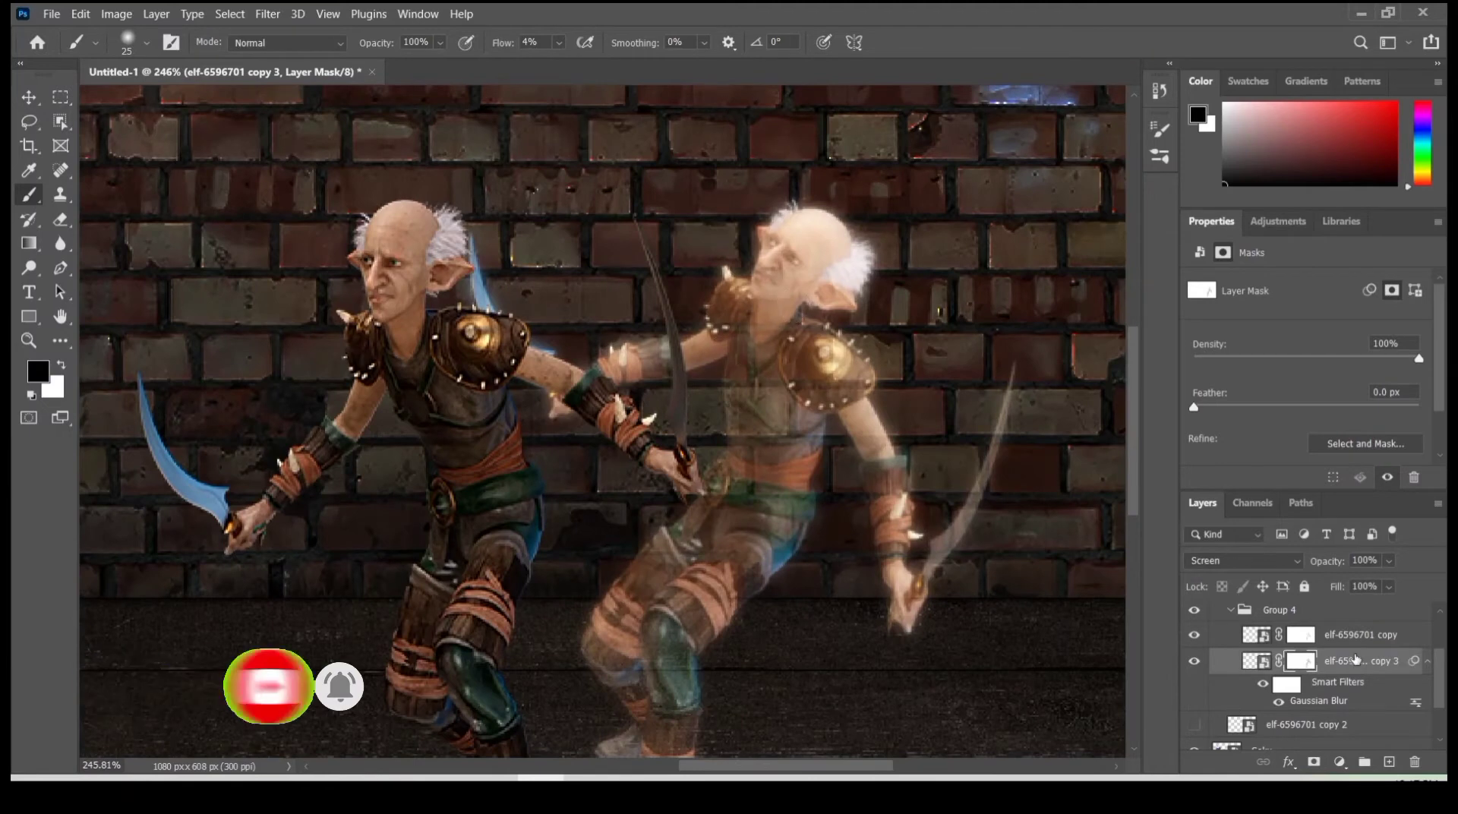
- Apply a Motion Blur at an angle of -11° and a distance of 2 pixels to the upper middle elf layer
click(1255, 634)
click(267, 14)
mouse_move(326, 246)
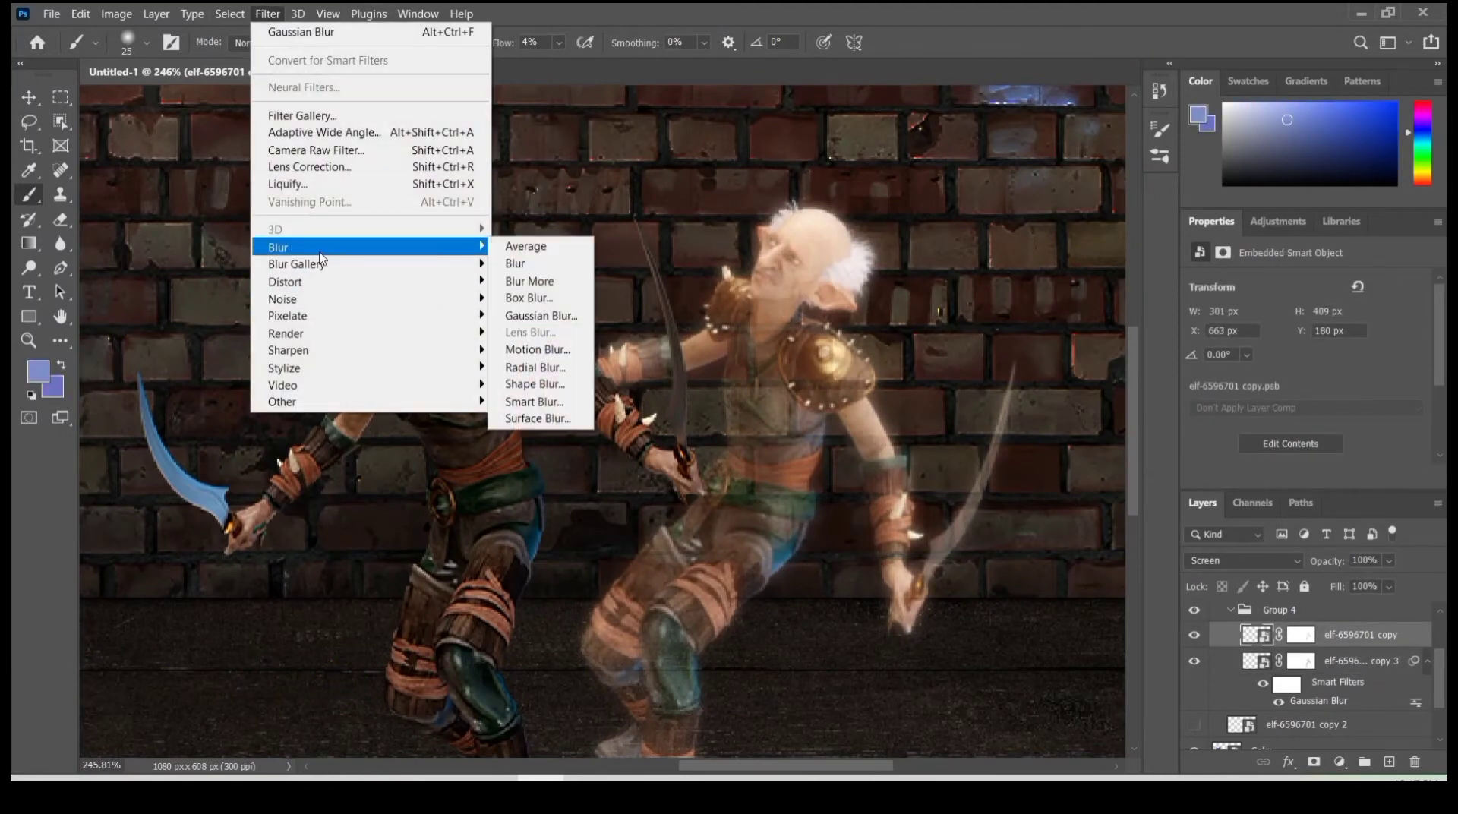
click(535, 351)
drag(1018, 497, 993, 497)
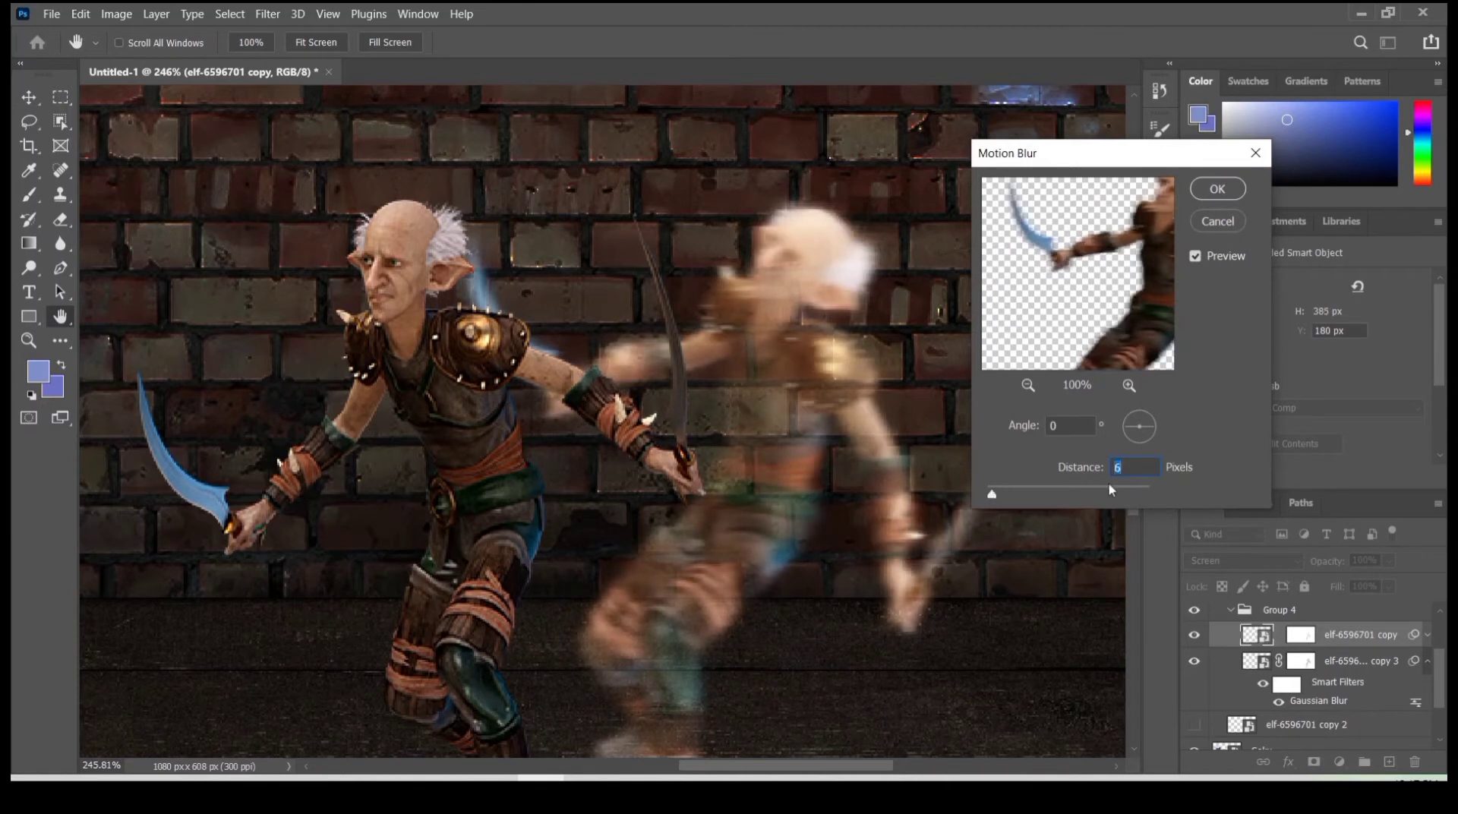
text(1)
key(BackSpace)
text(2)
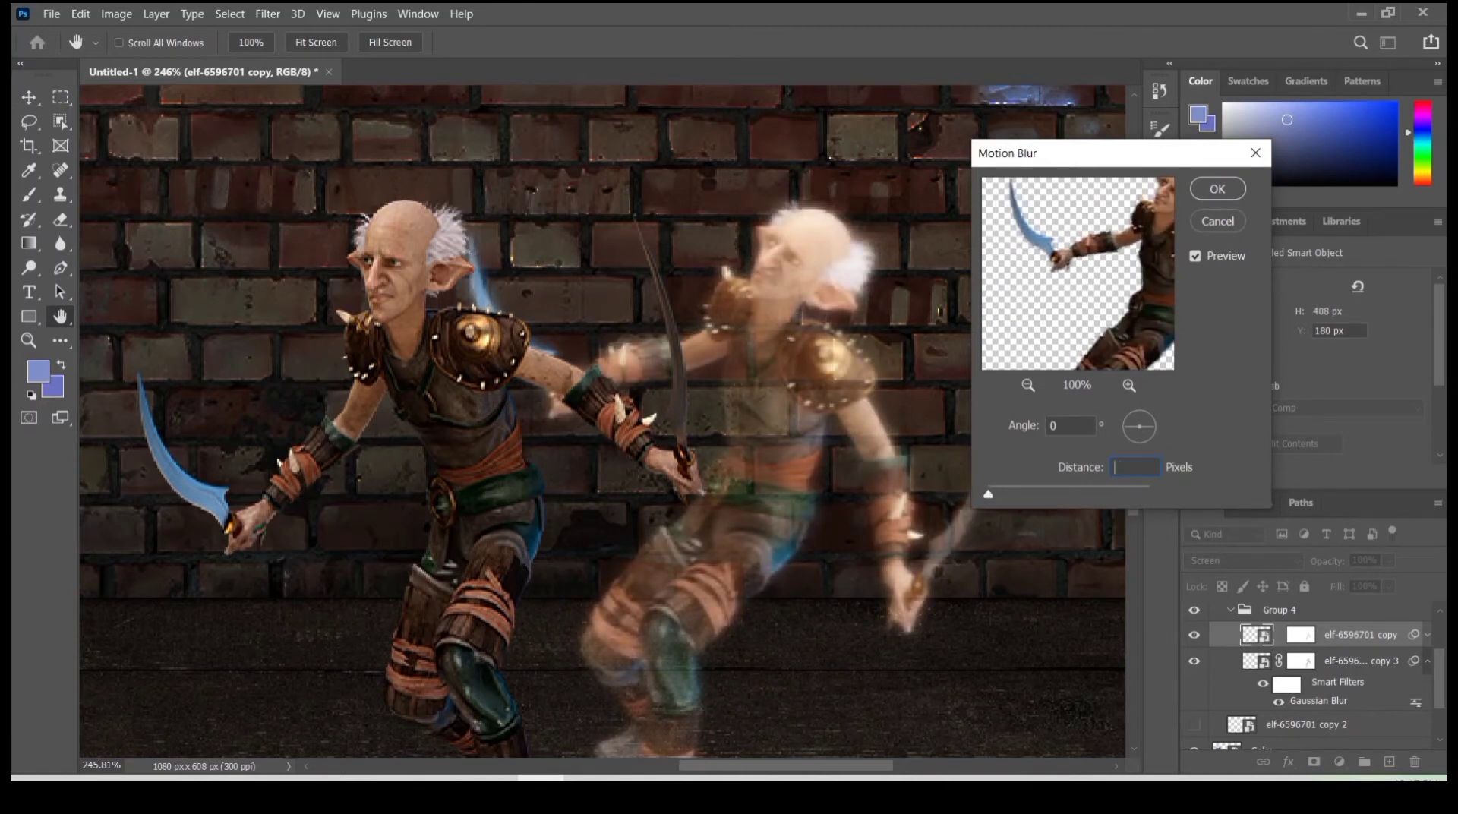
text(3)
mouse_move(1139, 427)
mouse_down()
mouse_move(1113, 478)
mouse_move(1150, 429)
mouse_up()
click(1215, 190)
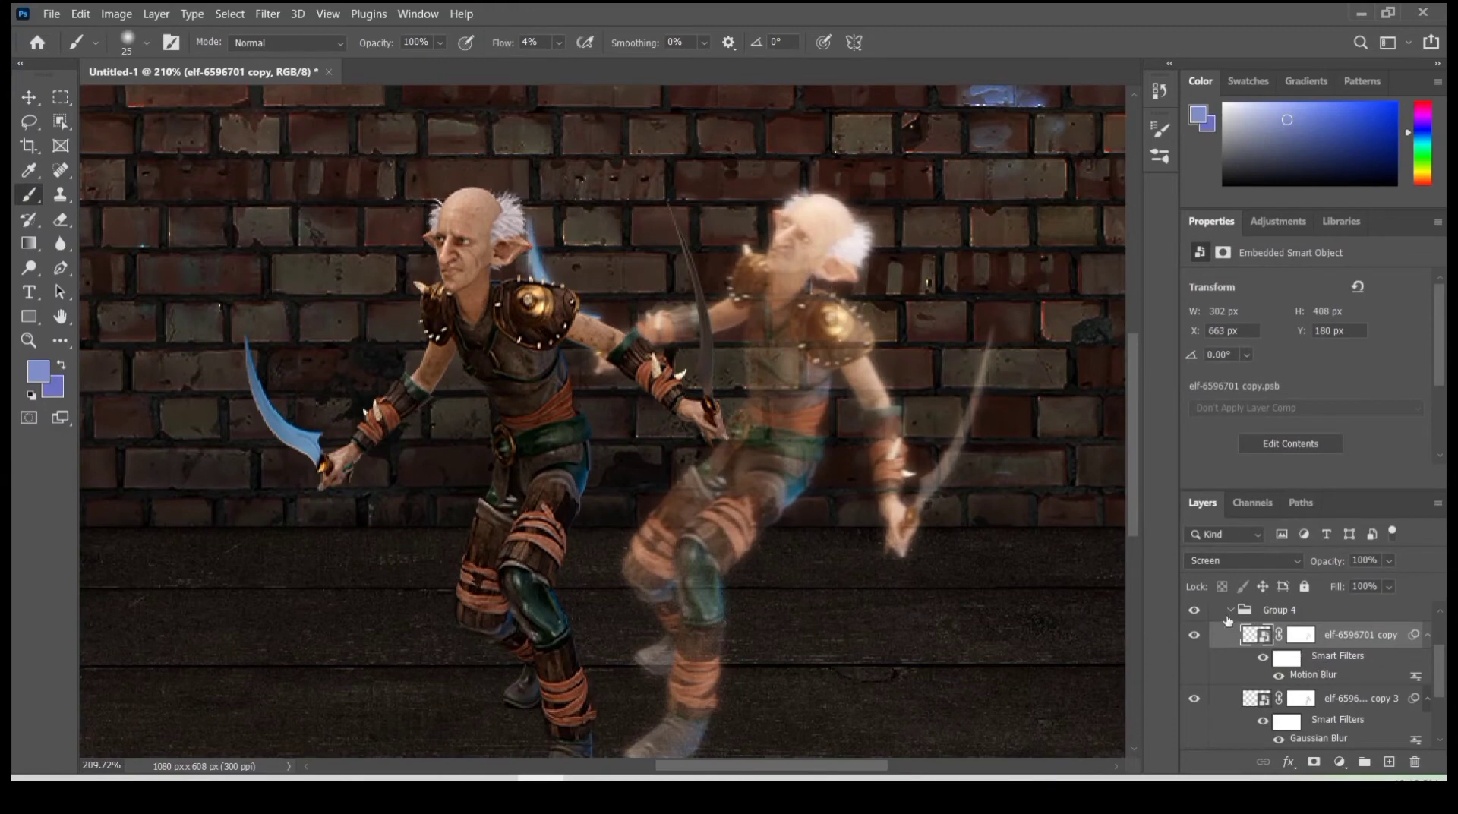
- Collapse Group 4, unhide the falling elf layer elf-6596701 copy 2 and set its blend mode to Screen
click(1230, 610)
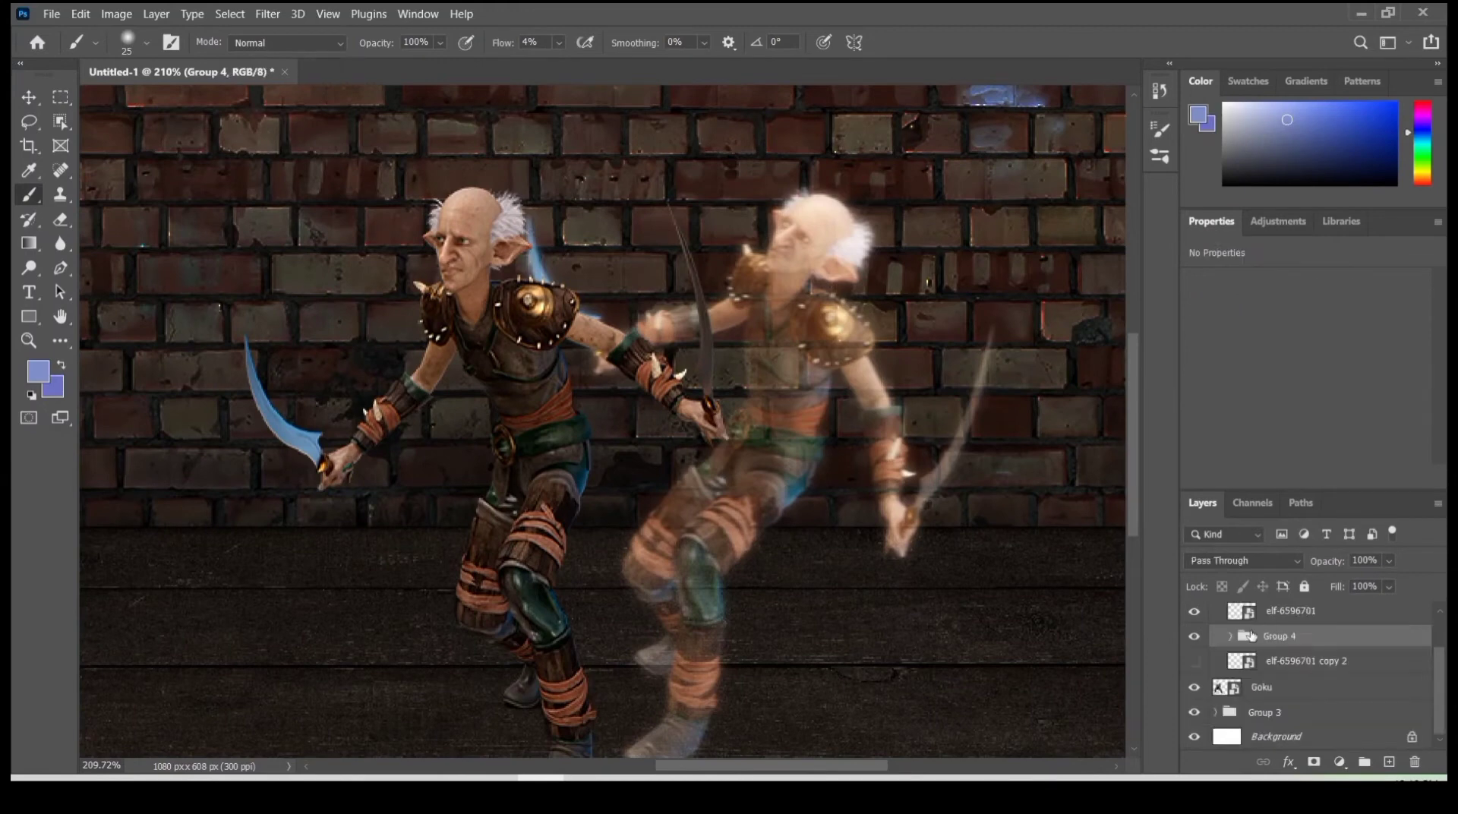
click(1196, 665)
click(1302, 663)
drag(891, 587, 670, 542)
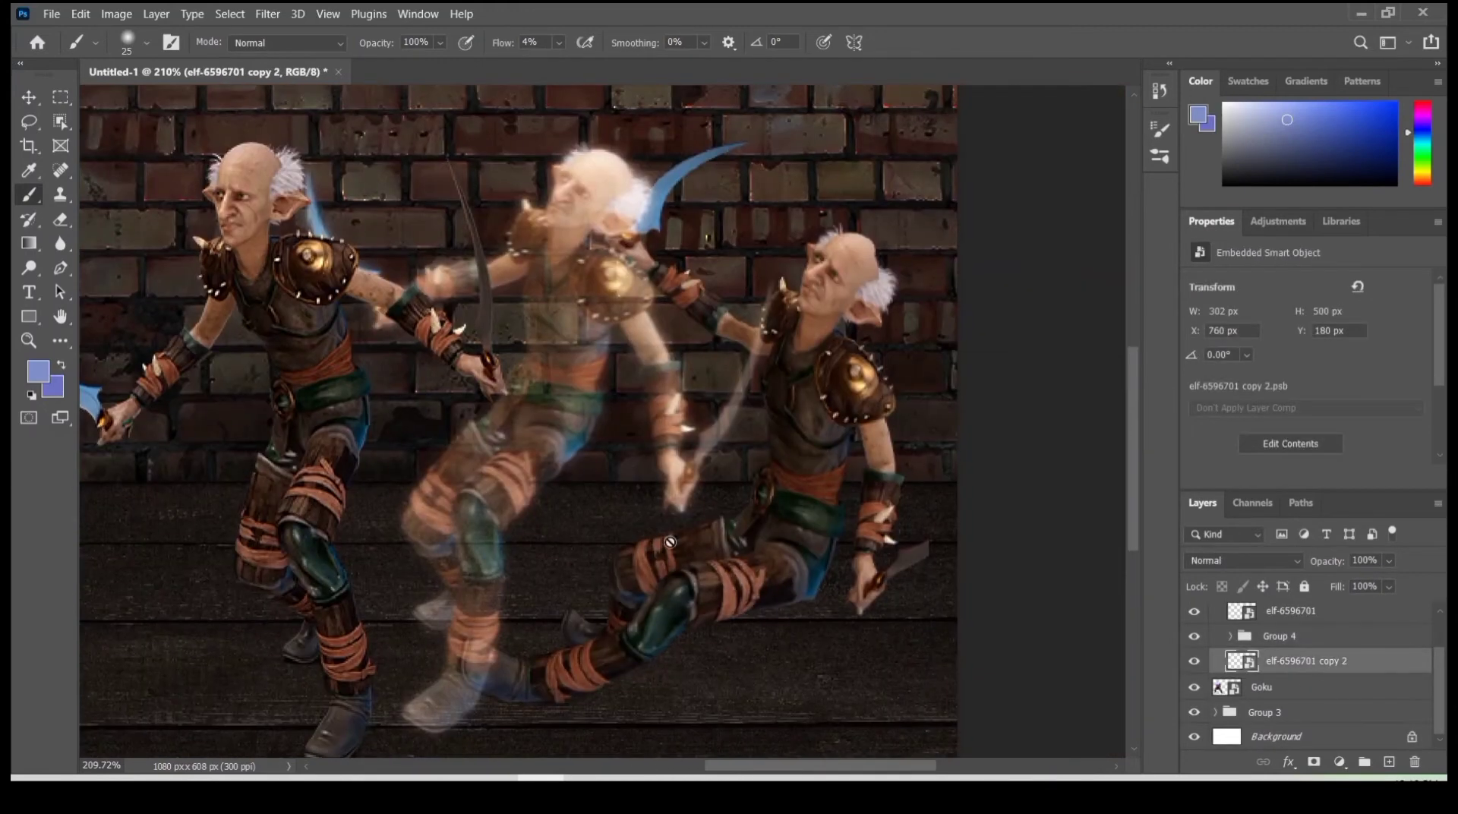
click(1256, 563)
click(1211, 459)
- Put the falling elf in its own group and give its layer a mask, brushed black from the feet toward the head
key(ctrl+g)
click(1230, 660)
click(1264, 685)
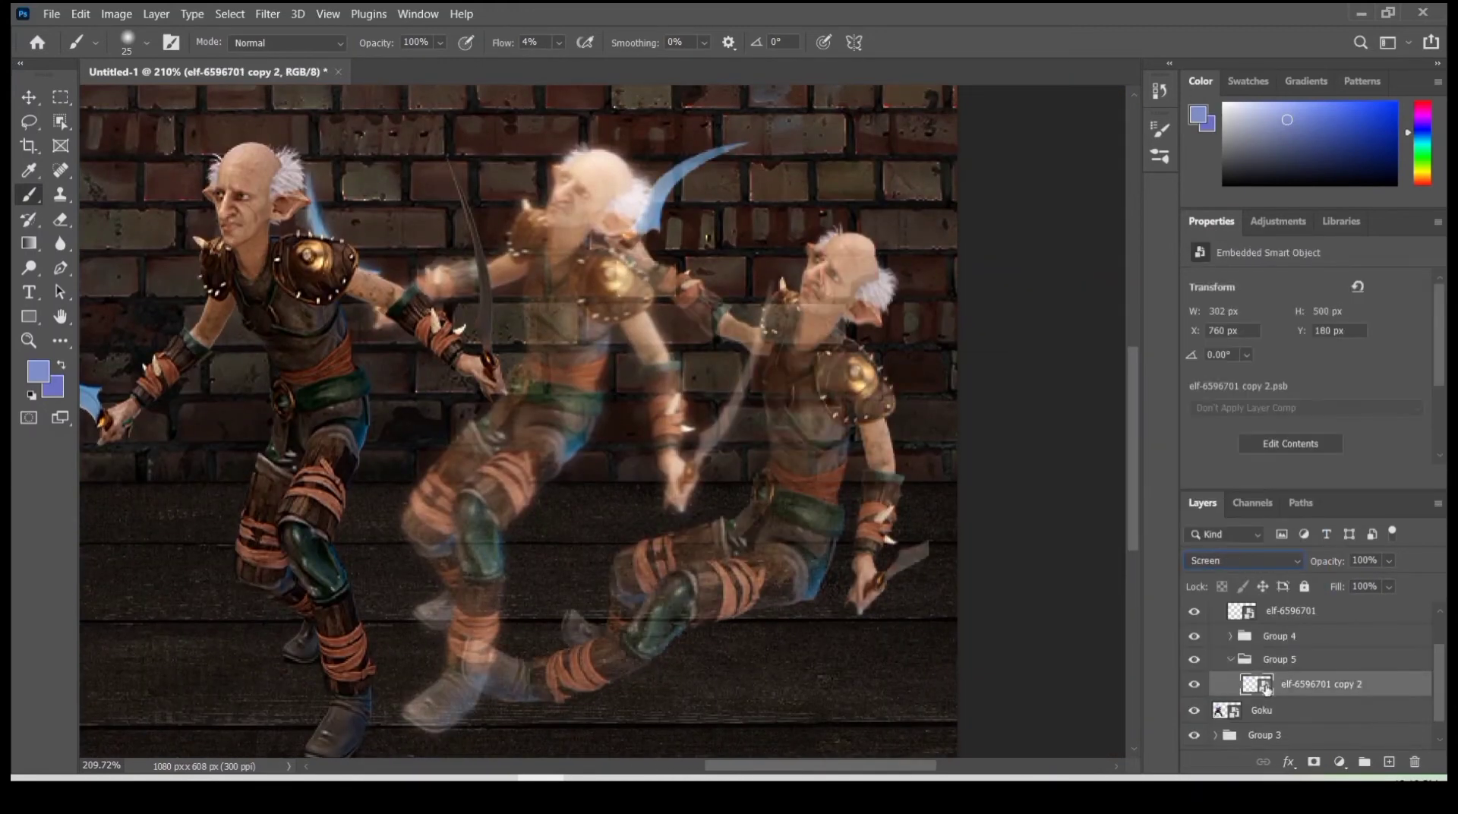
click(1313, 761)
mouse_move(520, 663)
mouse_down()
mouse_move(658, 584)
mouse_move(746, 570)
mouse_move(795, 342)
mouse_move(836, 381)
mouse_up()
- Duplicate the masked falling elf below the original, apply Gaussian Blur to the duplicate and activate its layer mask
key(ctrl+j)
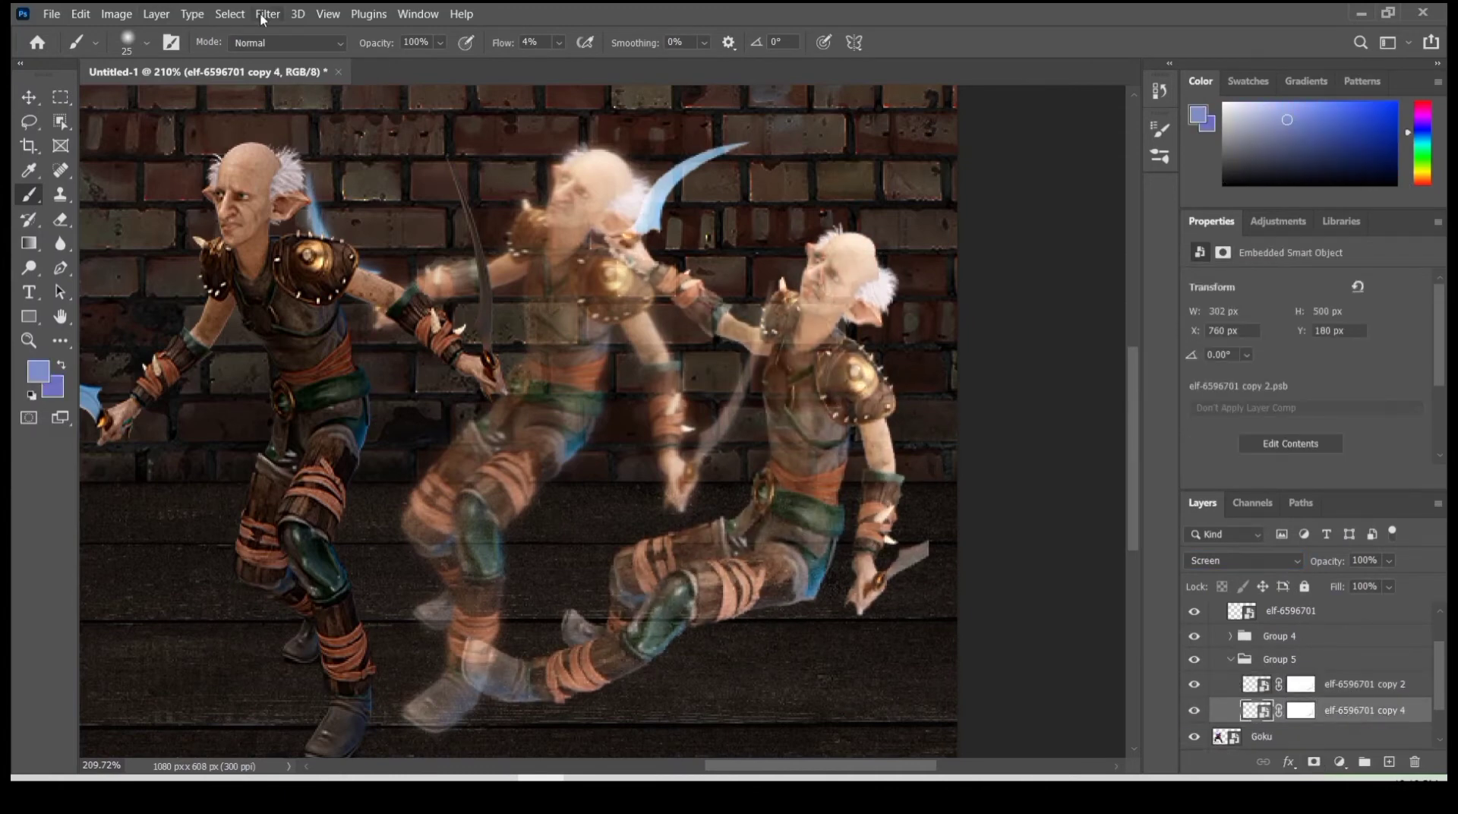
click(267, 14)
mouse_move(342, 248)
click(532, 316)
click(1301, 172)
click(1300, 711)
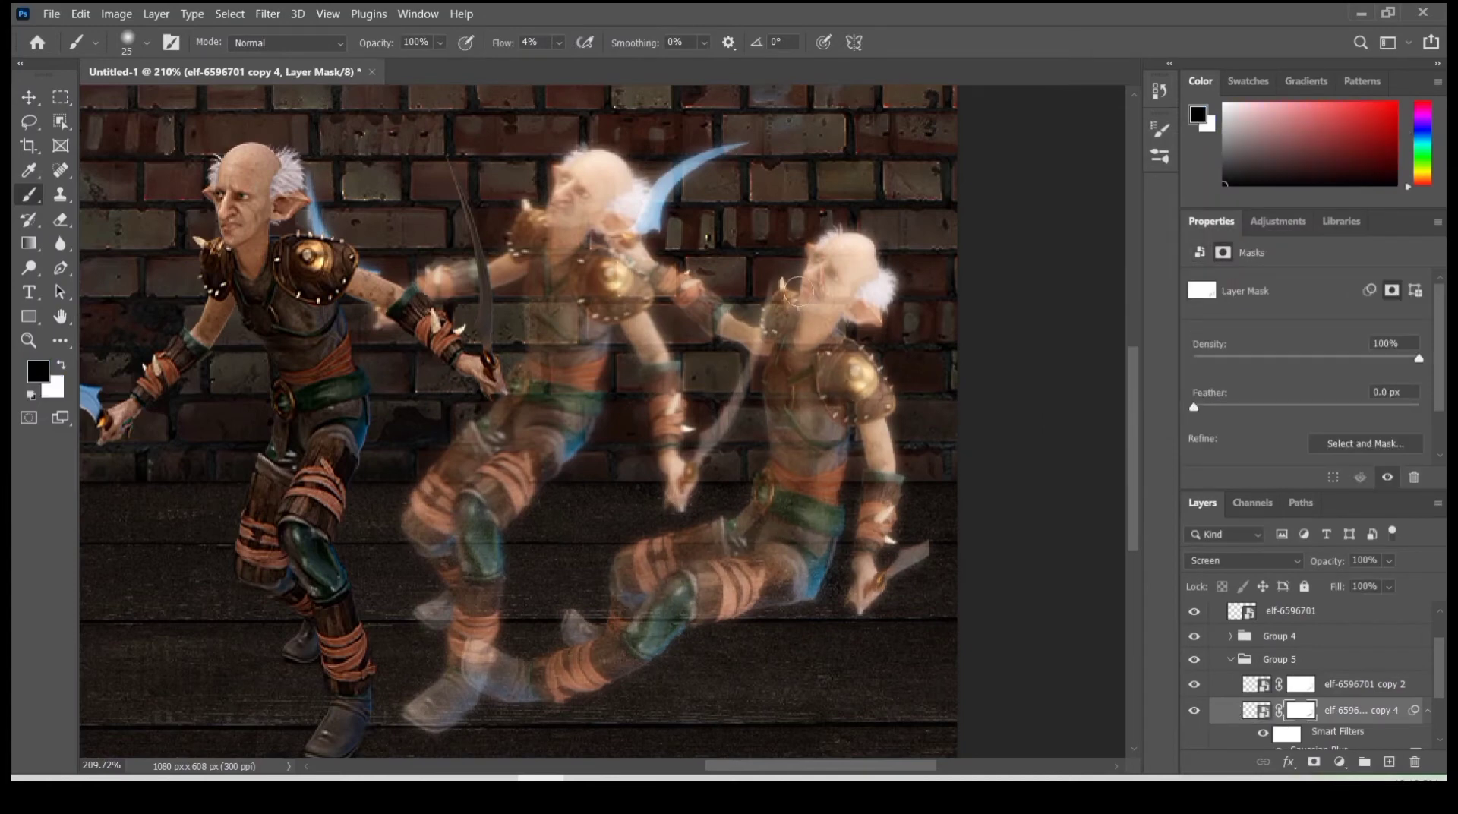
- Apply a Motion Blur at an angle of -11° and a distance of 2 pixels to the upper falling elf layer
click(1256, 684)
click(267, 13)
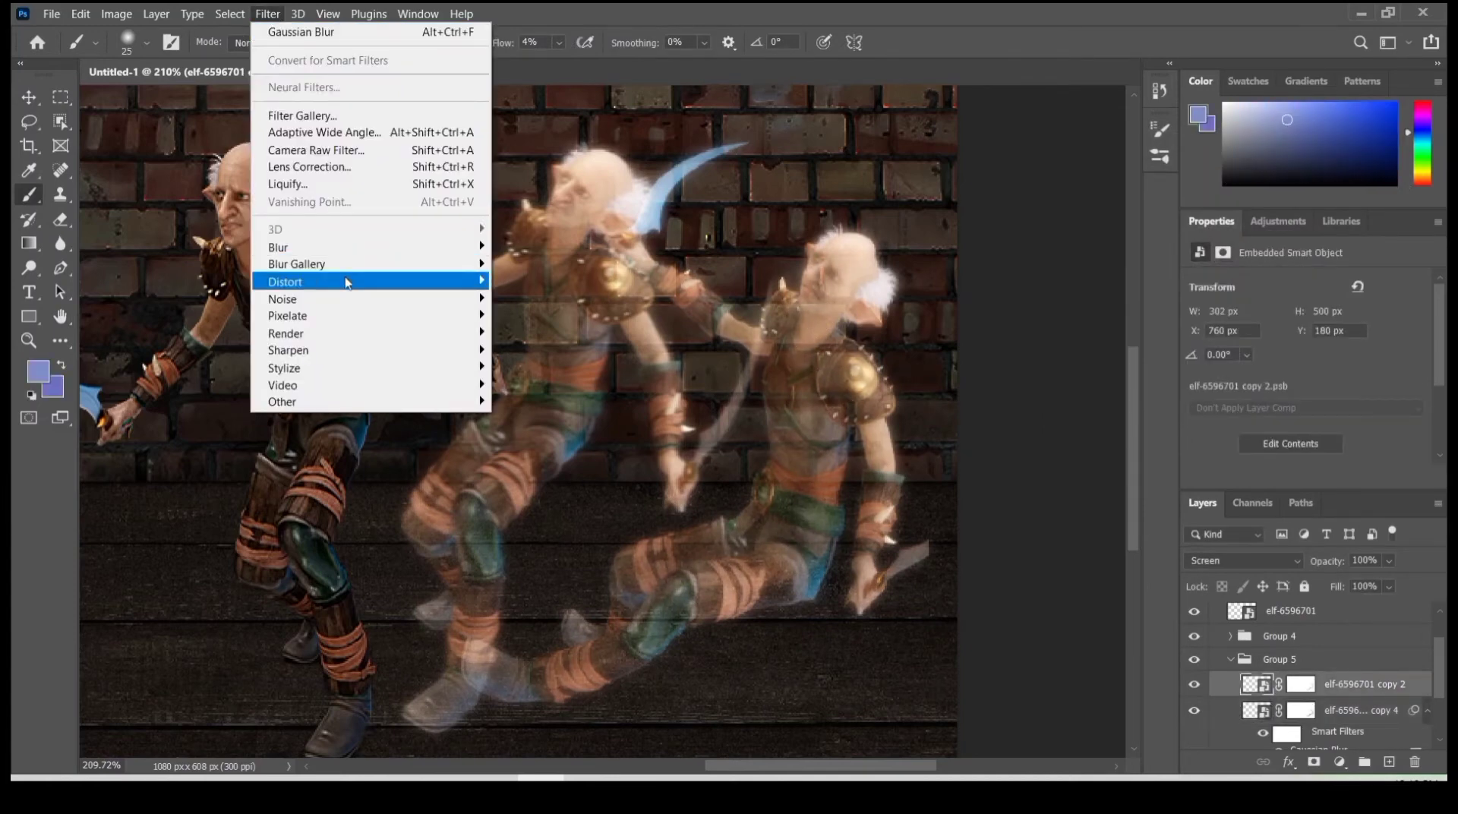
mouse_move(342, 248)
click(531, 350)
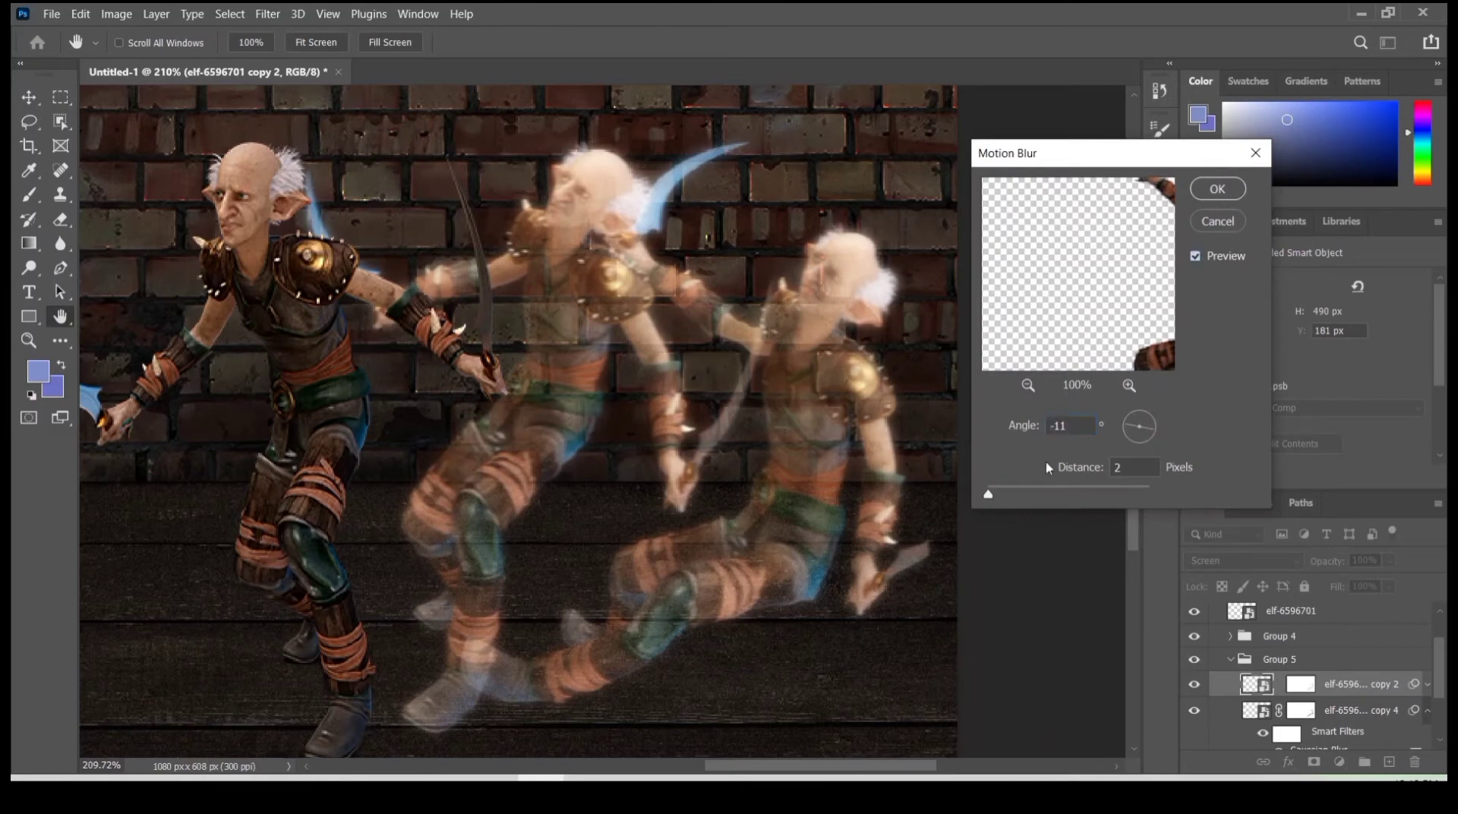
click(1217, 188)
scroll(809, 357, down, 3)
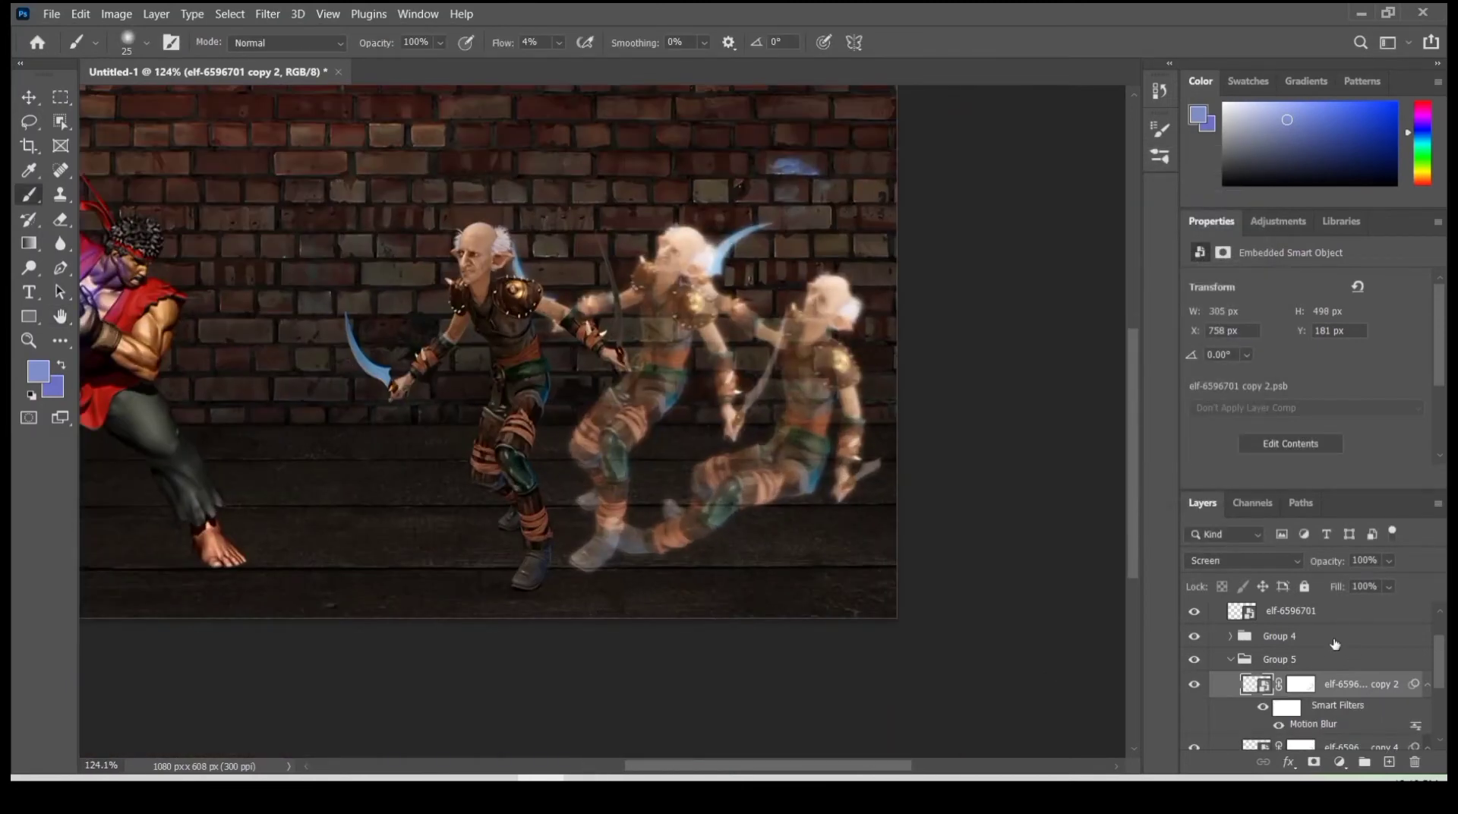
- Collapse Group 5 and add a layer mask to the whole group
click(1297, 660)
click(1230, 659)
click(1313, 762)
scroll(666, 491, up, 3)
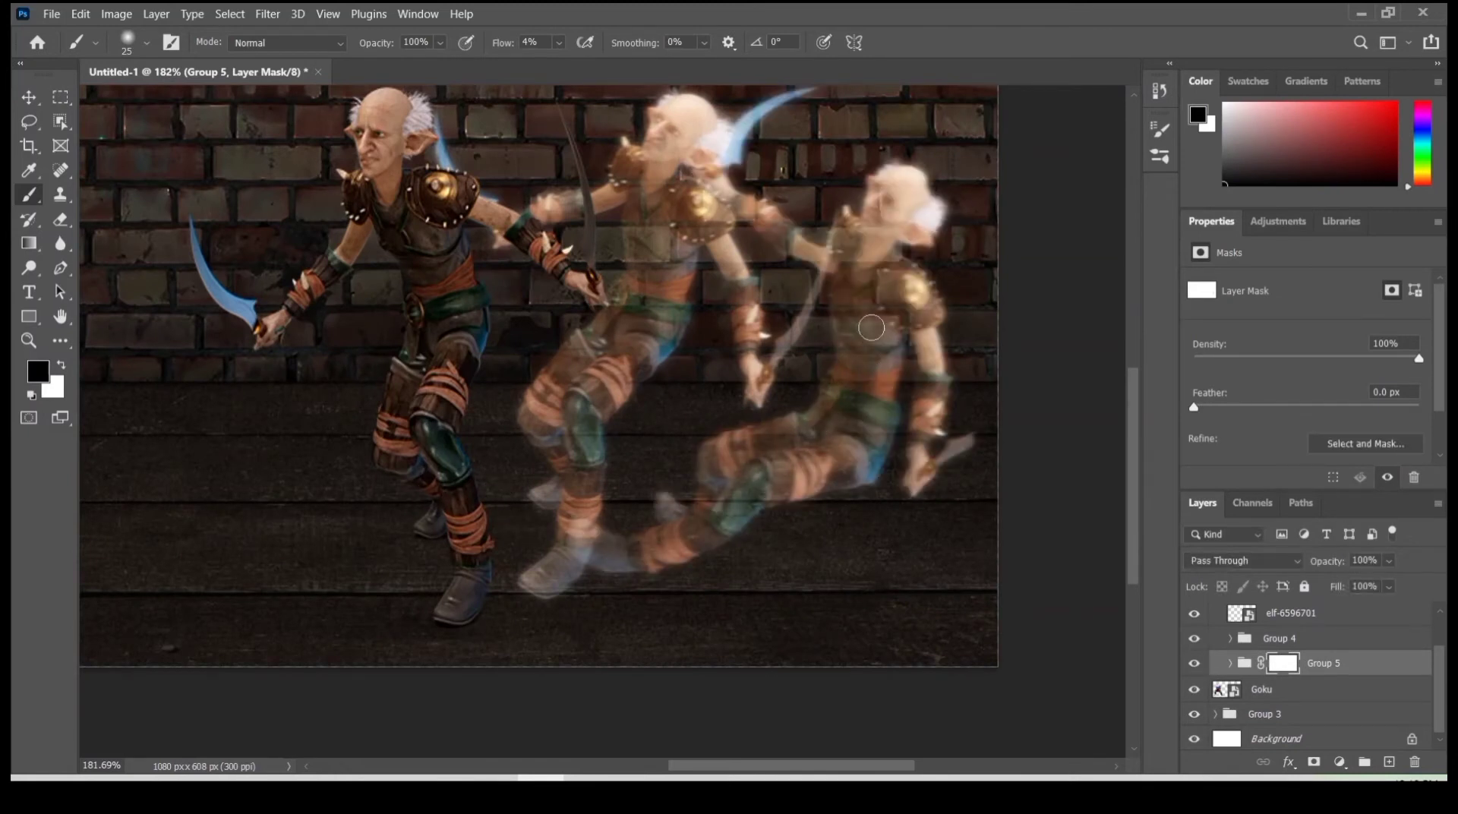
- Add a layer mask to Group 4 and brush black over the middle elf from head to torso
drag(1233, 635, 1234, 638)
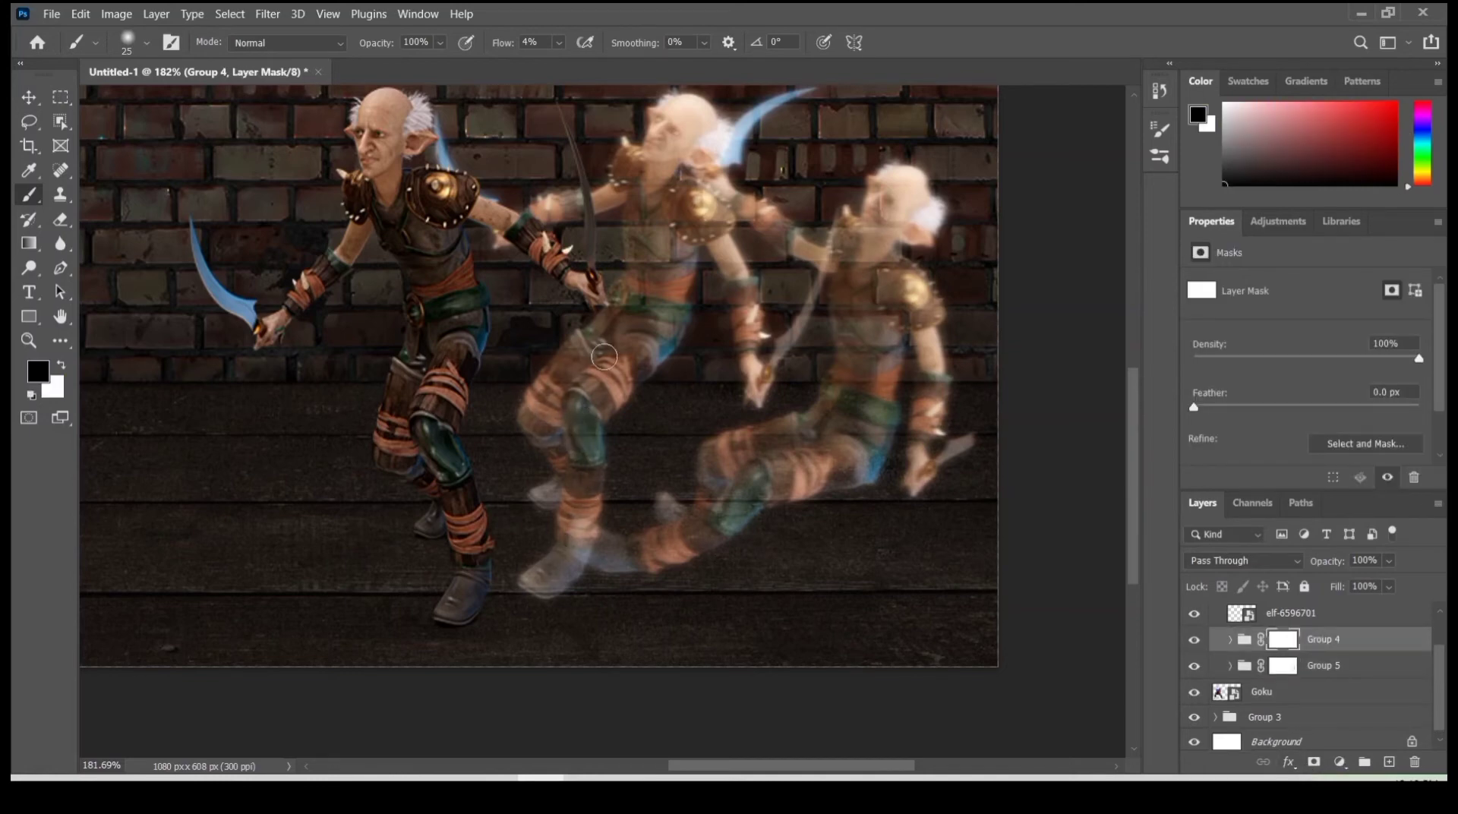
drag(666, 125, 664, 242)
scroll(670, 245, down, 9)
scroll(549, 375, up, 12)
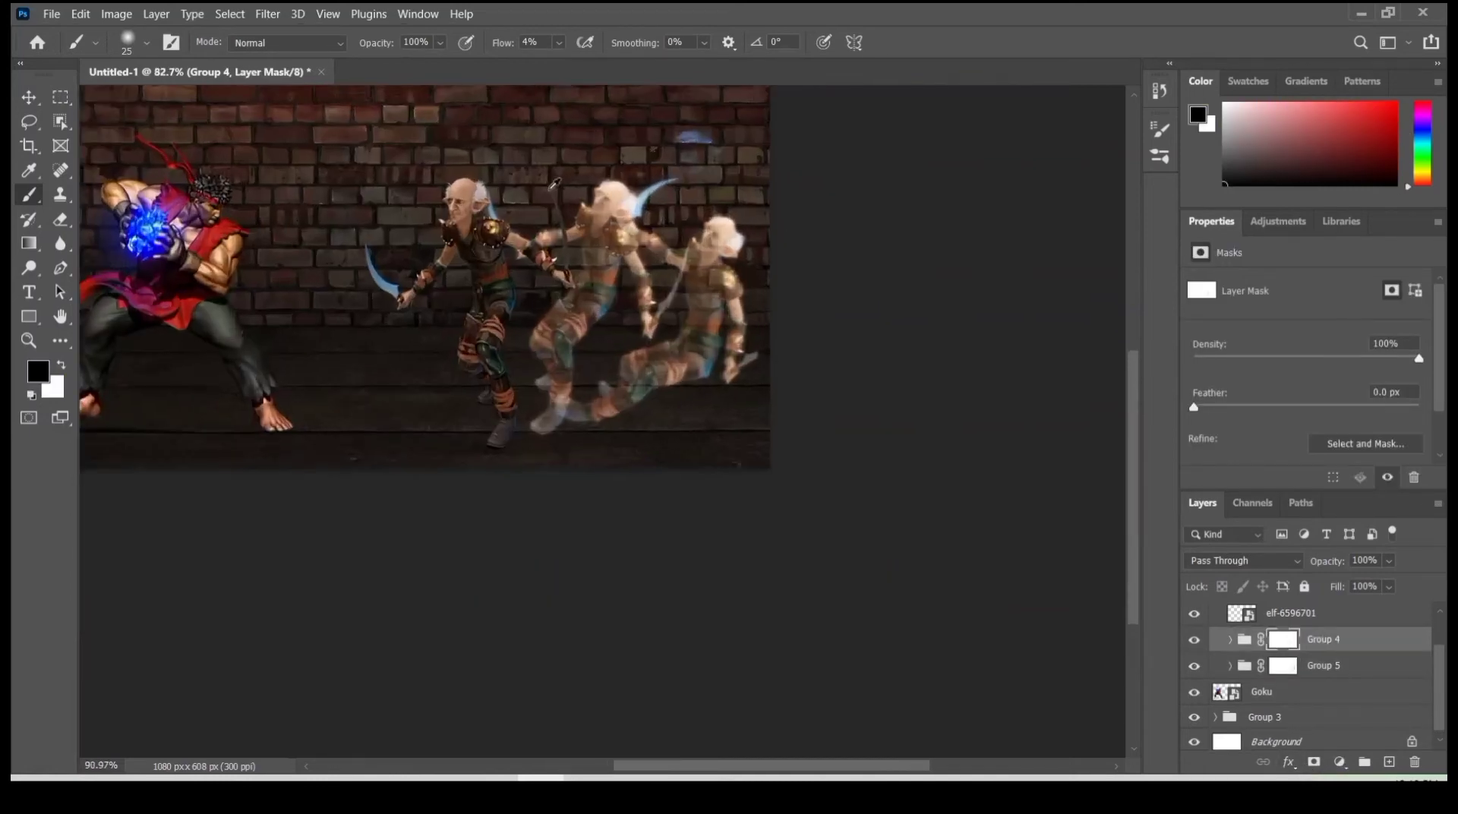
scroll(548, 375, down, 4)
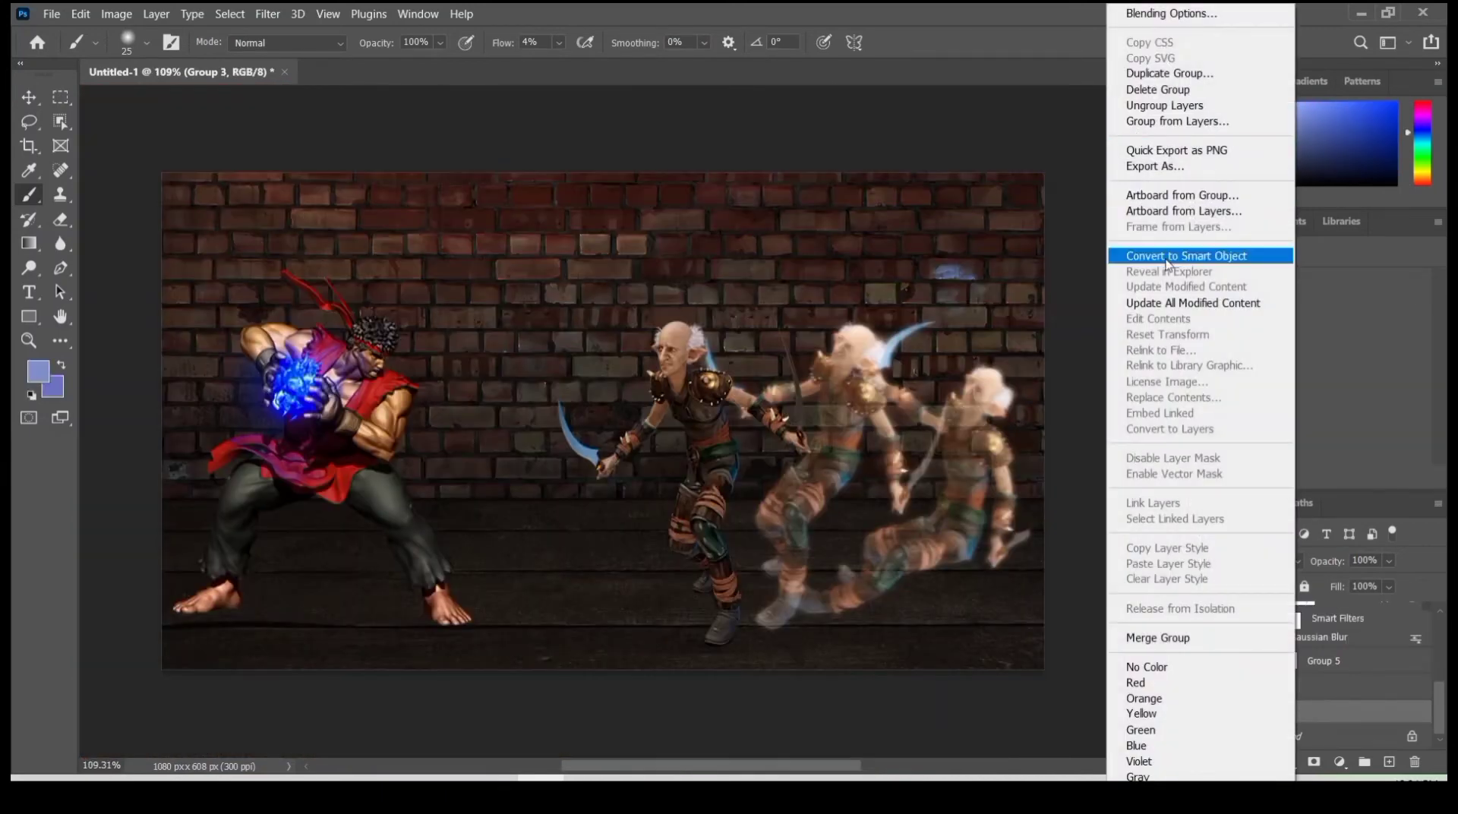
- Convert the brick background Group 3 to a smart object and apply a 5 px Field Blur to it
click(1192, 253)
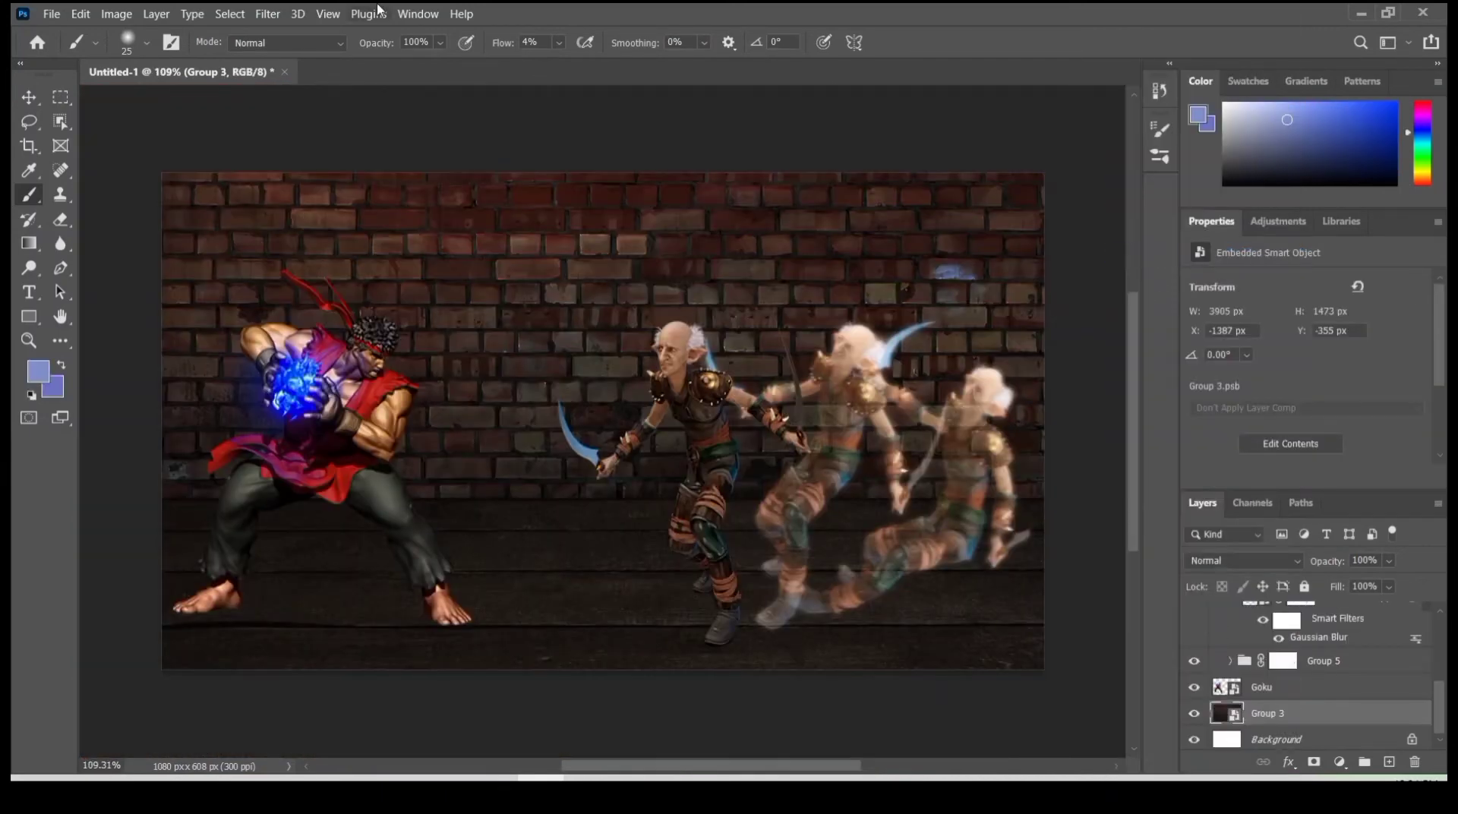
click(267, 14)
mouse_move(369, 263)
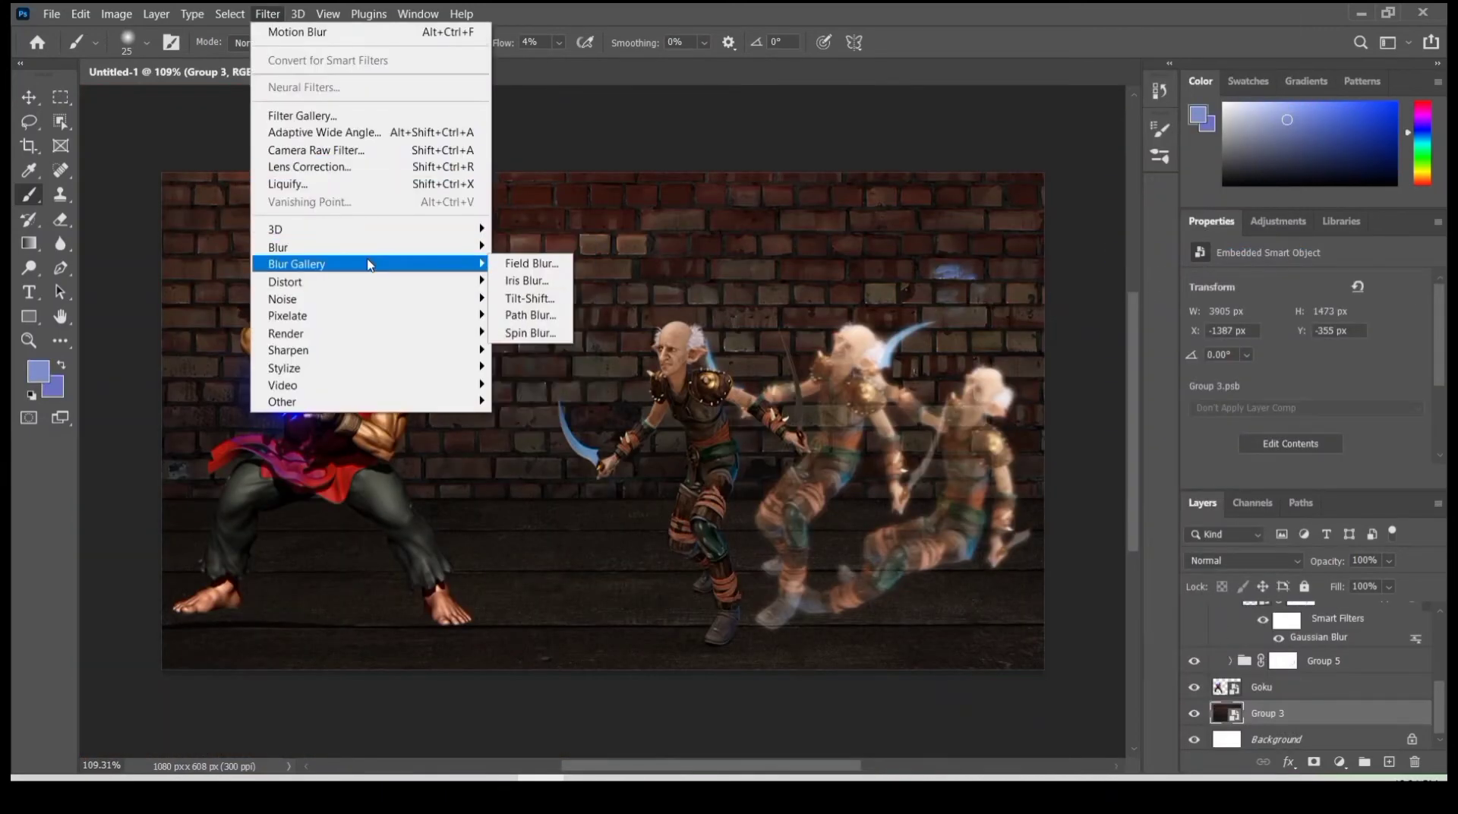
click(530, 263)
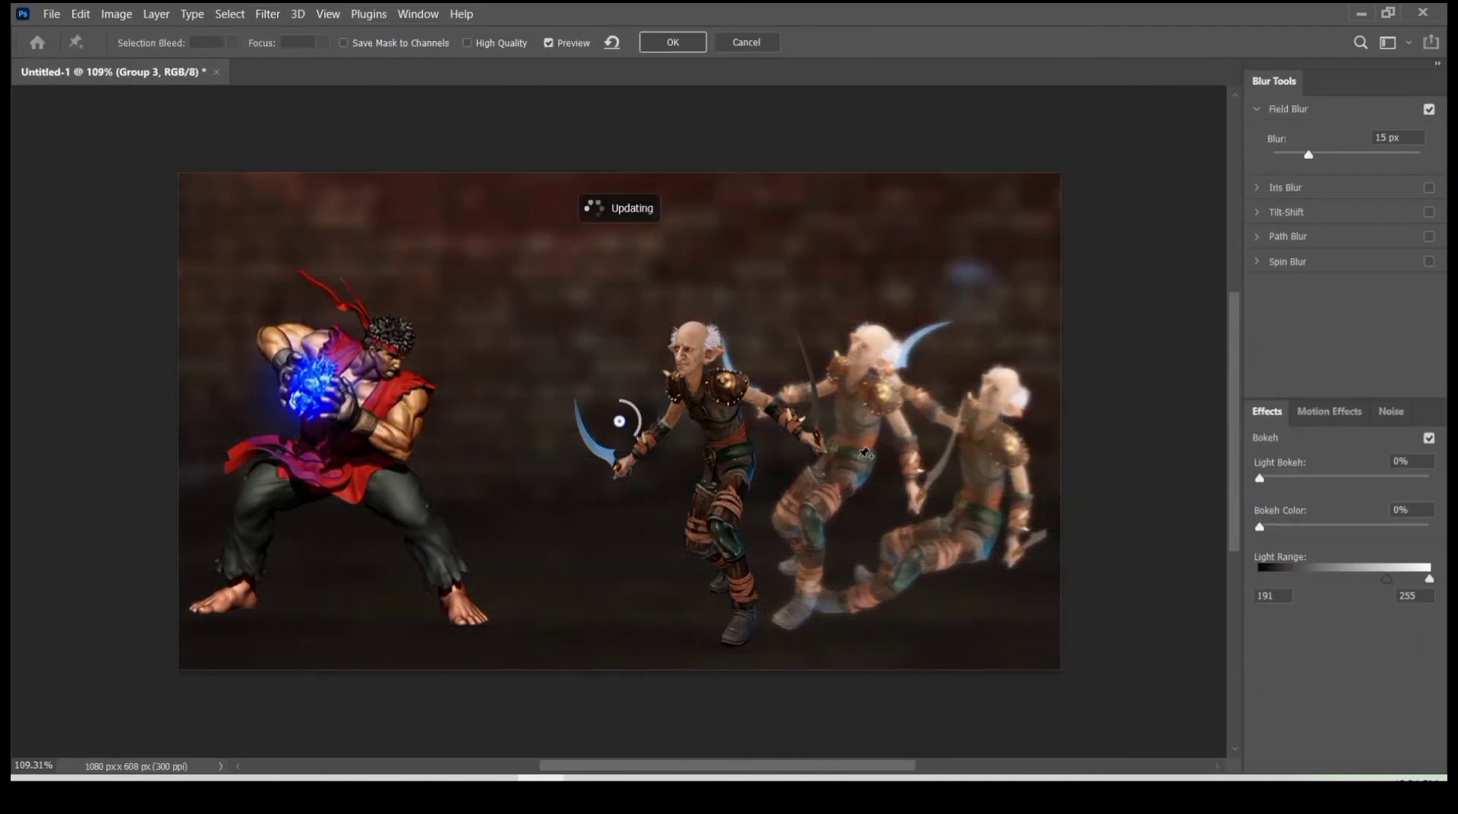
drag(640, 431, 637, 414)
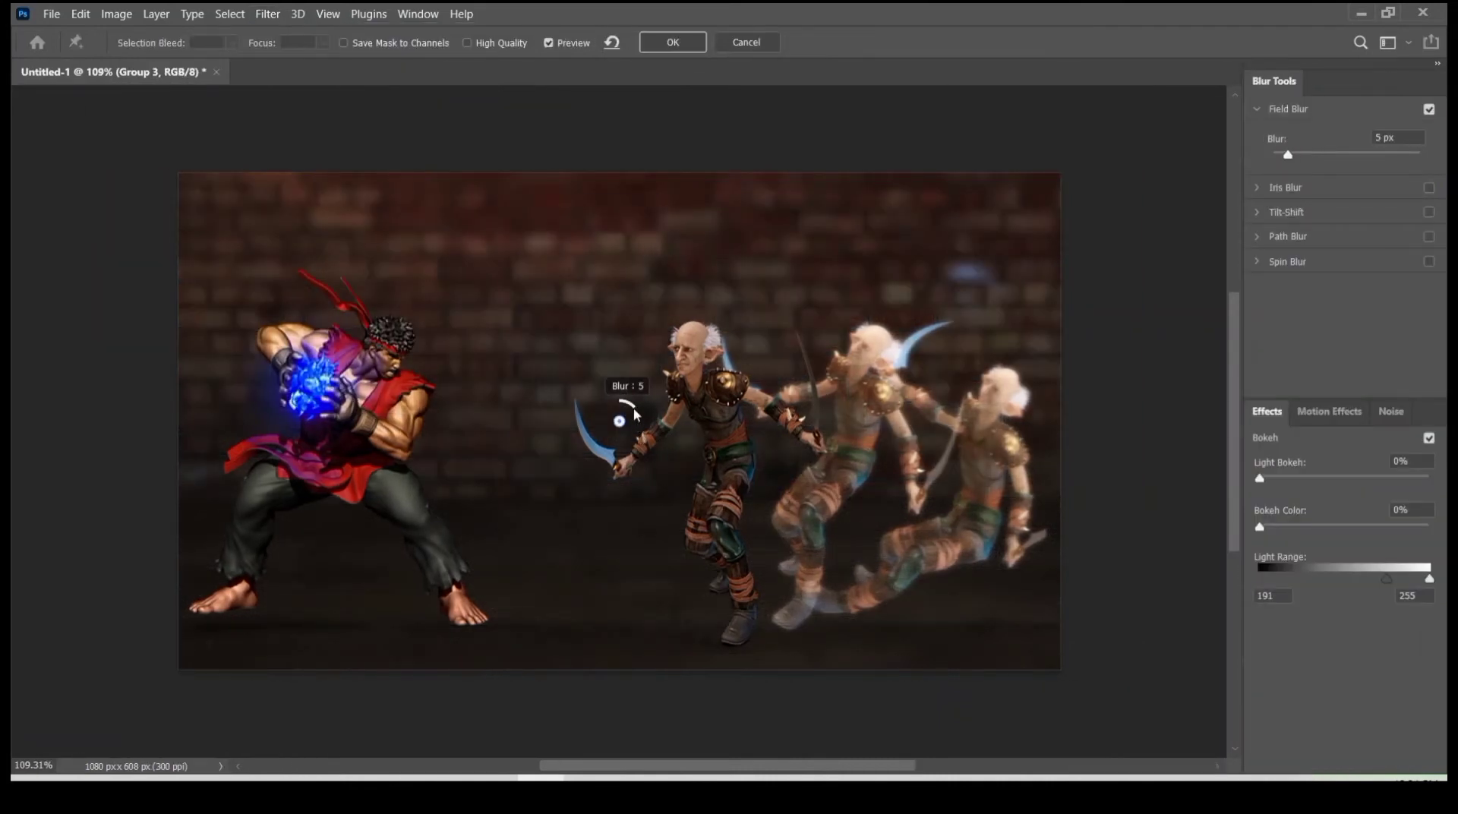
click(670, 41)
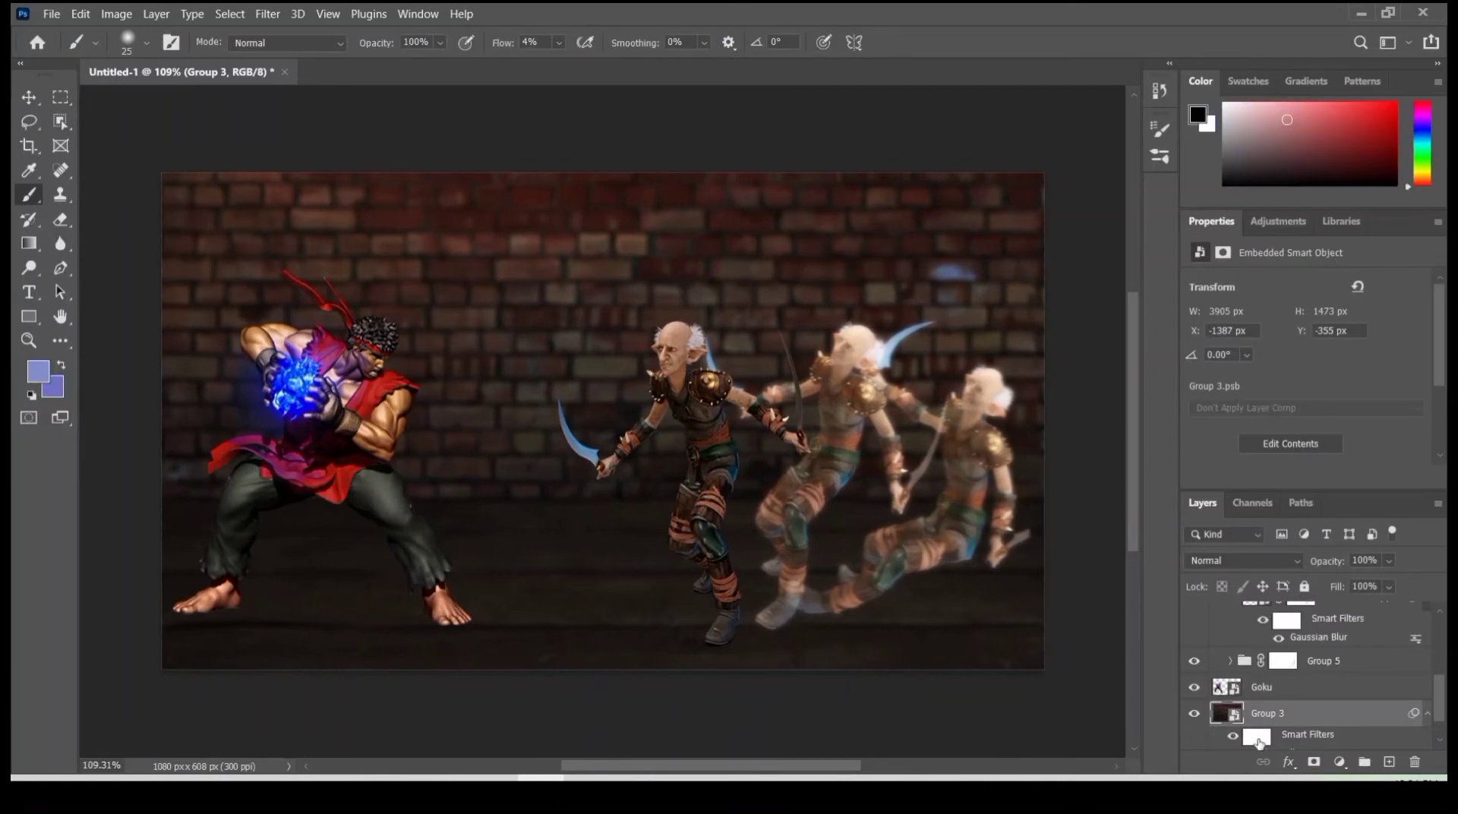
- Fill the background's smart filter mask with black at 100% opacity and return to the Brush tool
click(1256, 736)
key(shift+BackSpace)
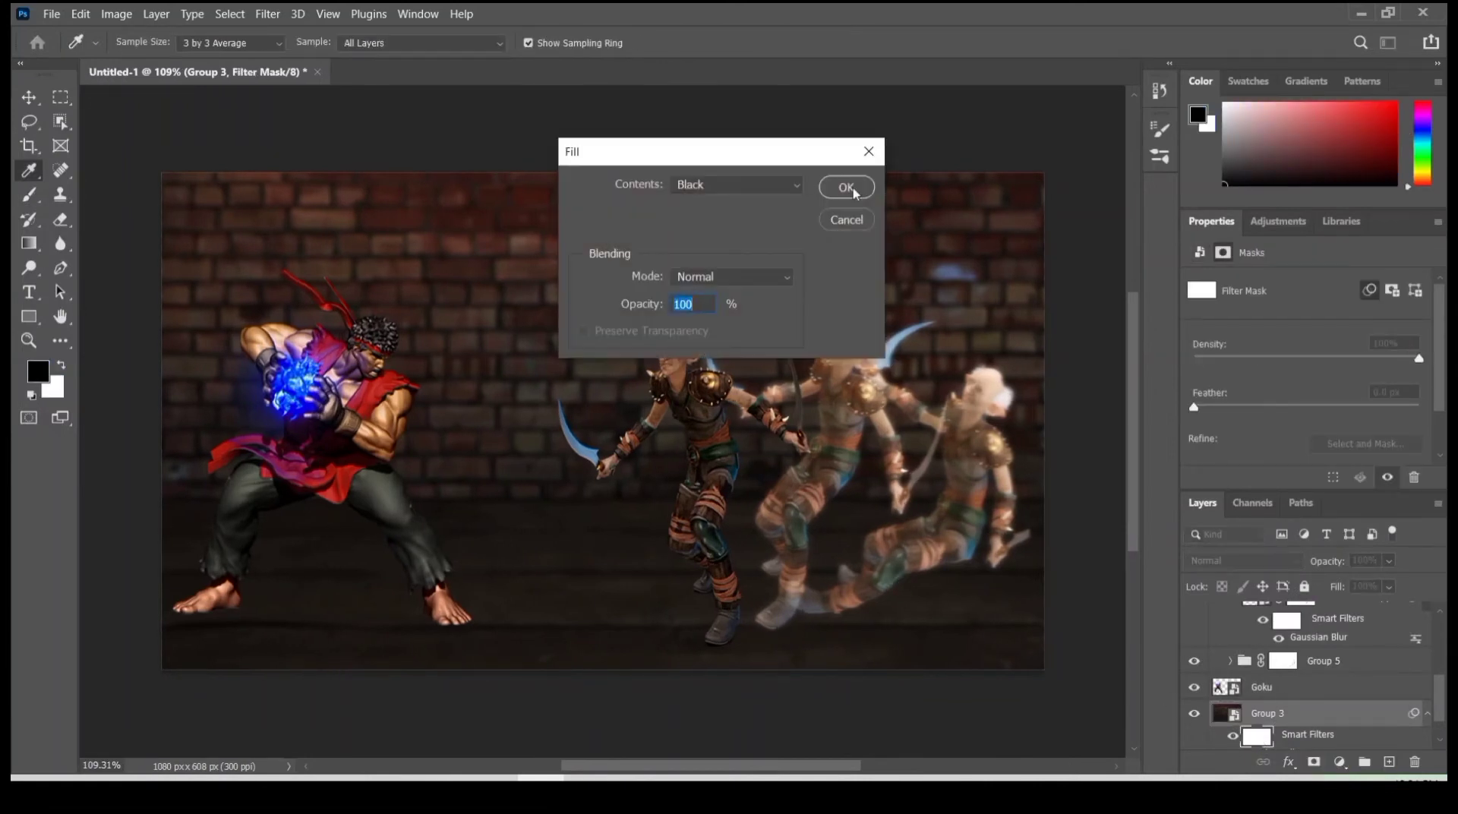
click(855, 193)
key(b)
- Load the outlines of the blurred elf copies inside Group 4 and Group 5 as one combined selection
scroll(1276, 679, up, 1)
ctrl+click(1256, 647)
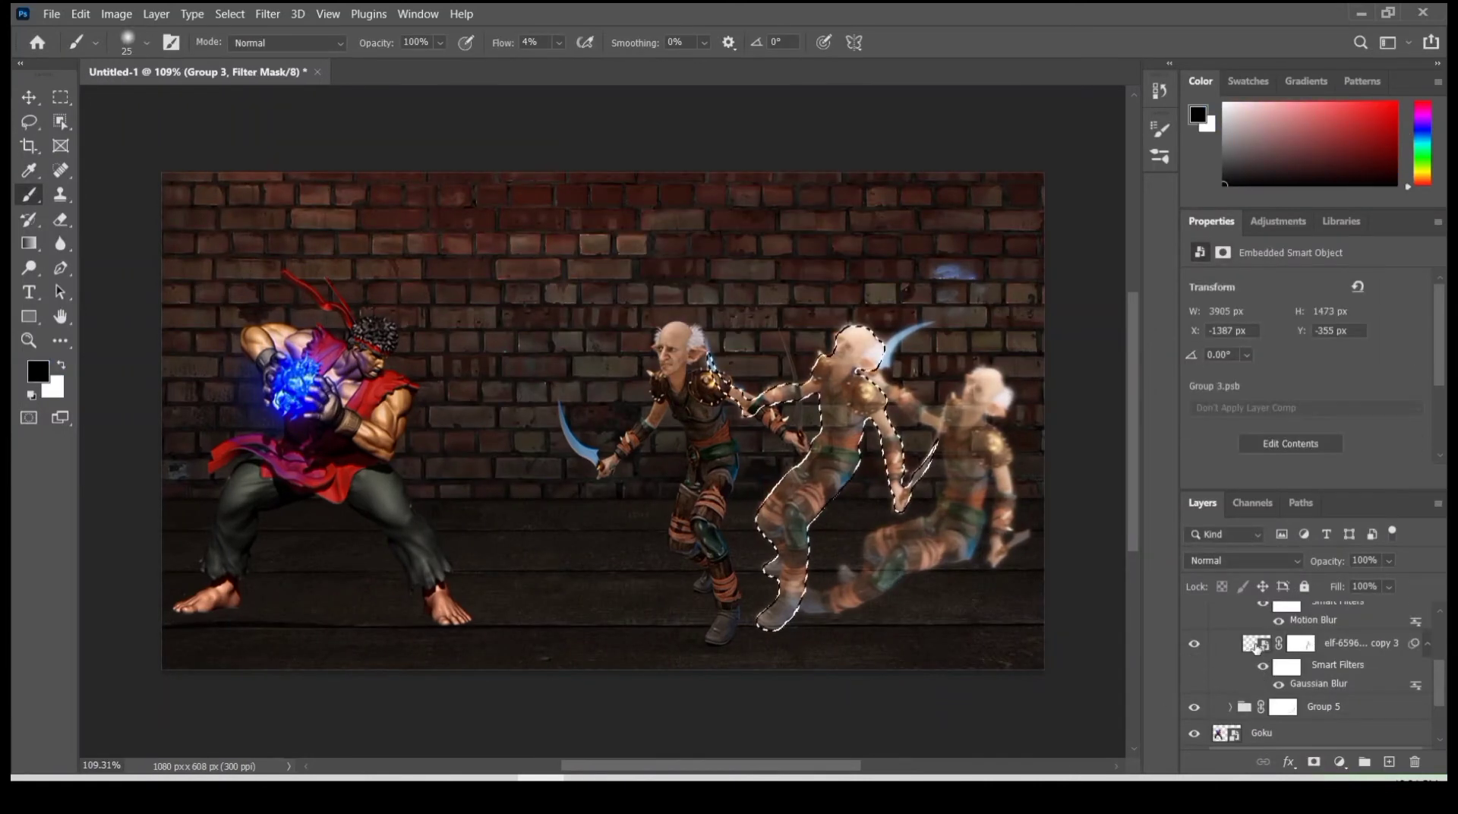
scroll(1255, 643, up, 3)
ctrl+click(1233, 650)
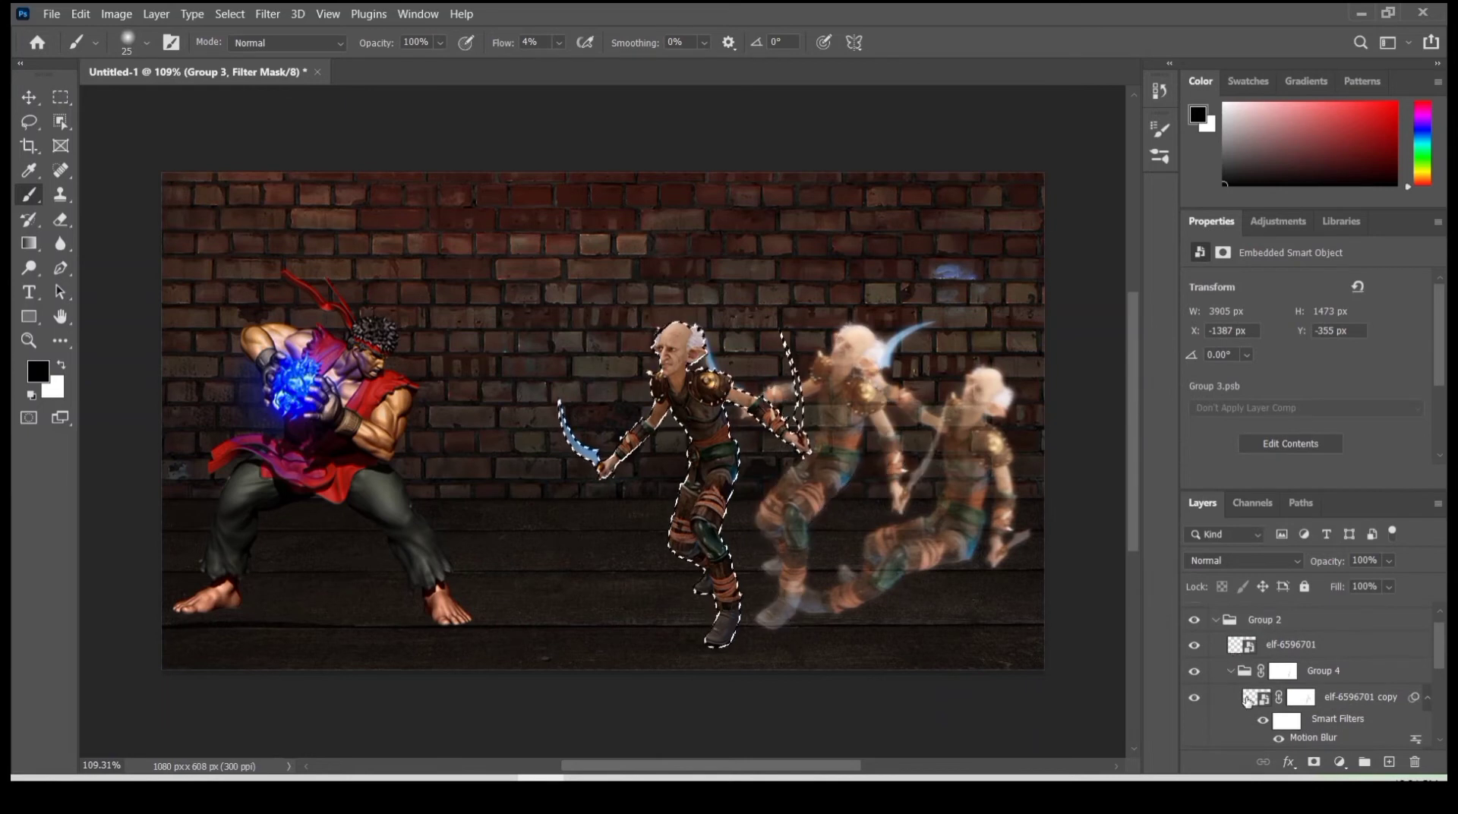
ctrl+click(1255, 697)
scroll(1238, 702, down, 3)
click(1237, 706)
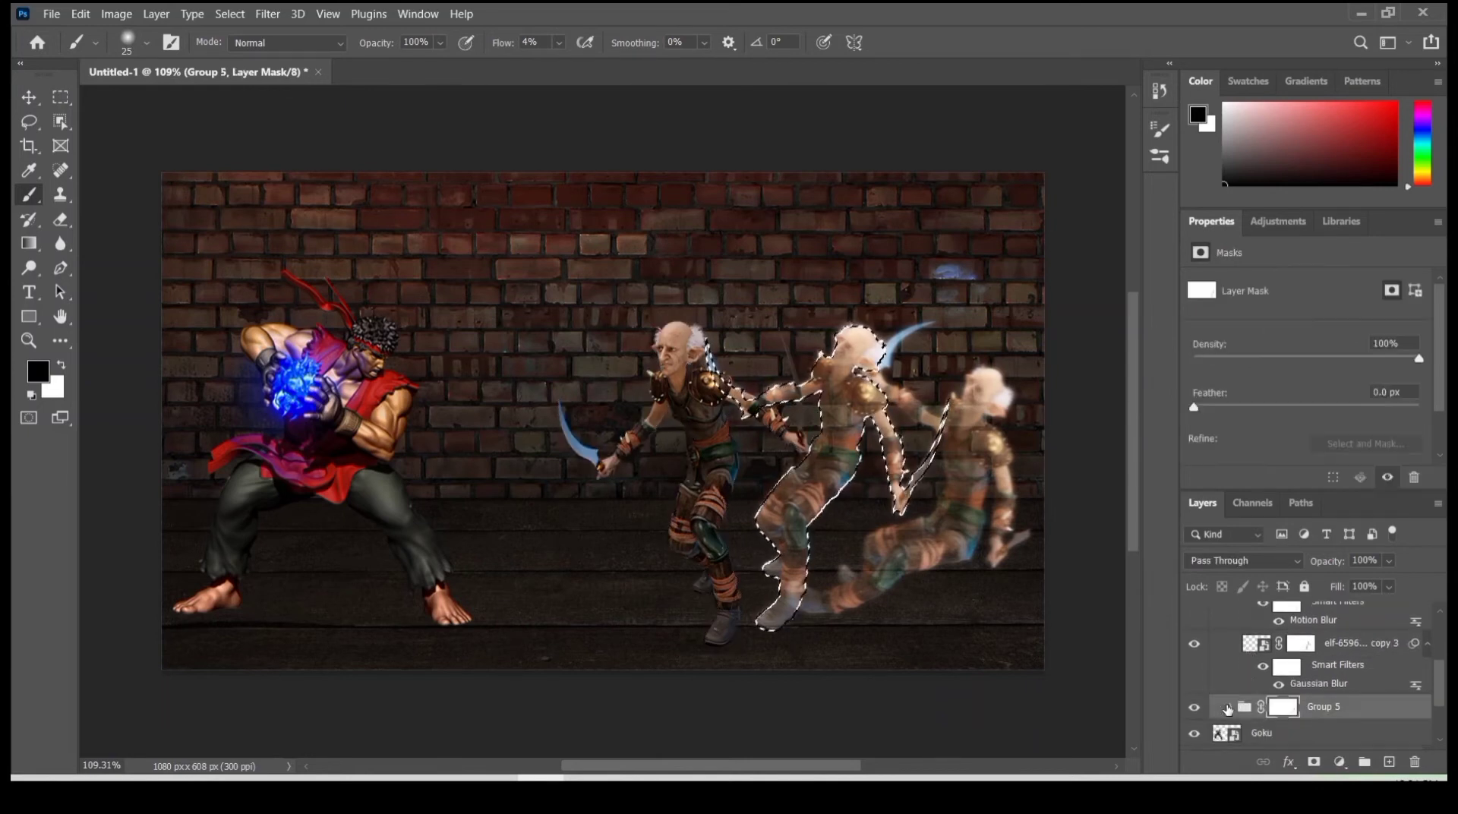
scroll(1230, 702, down, 2)
click(1230, 637)
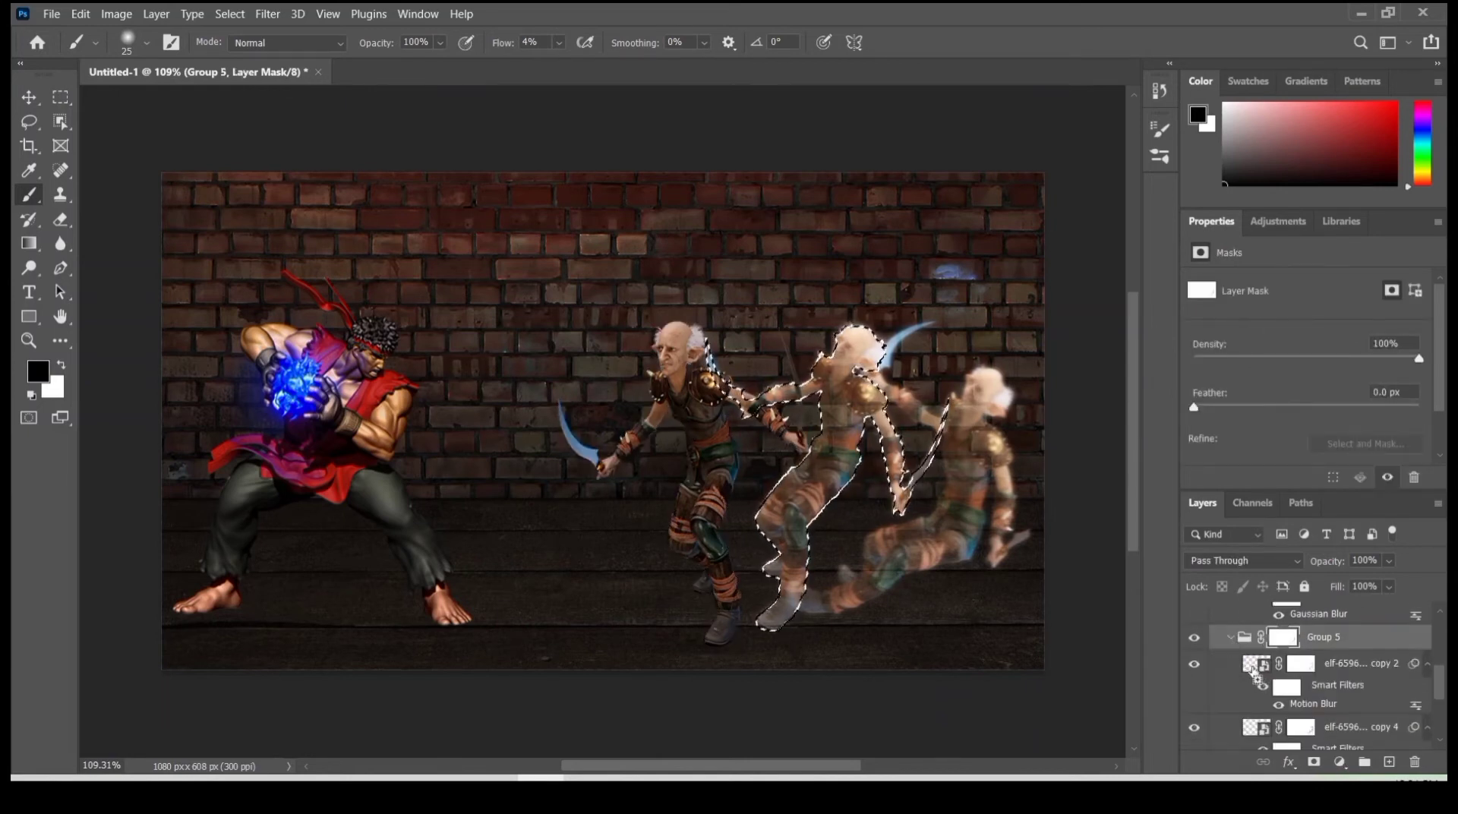
ctrl+shift+click(1255, 669)
scroll(1279, 682, down, 3)
- Fill the selected elf silhouettes with white on Group 3's smart filter mask, and deselect
click(1257, 696)
key(shift+F5)
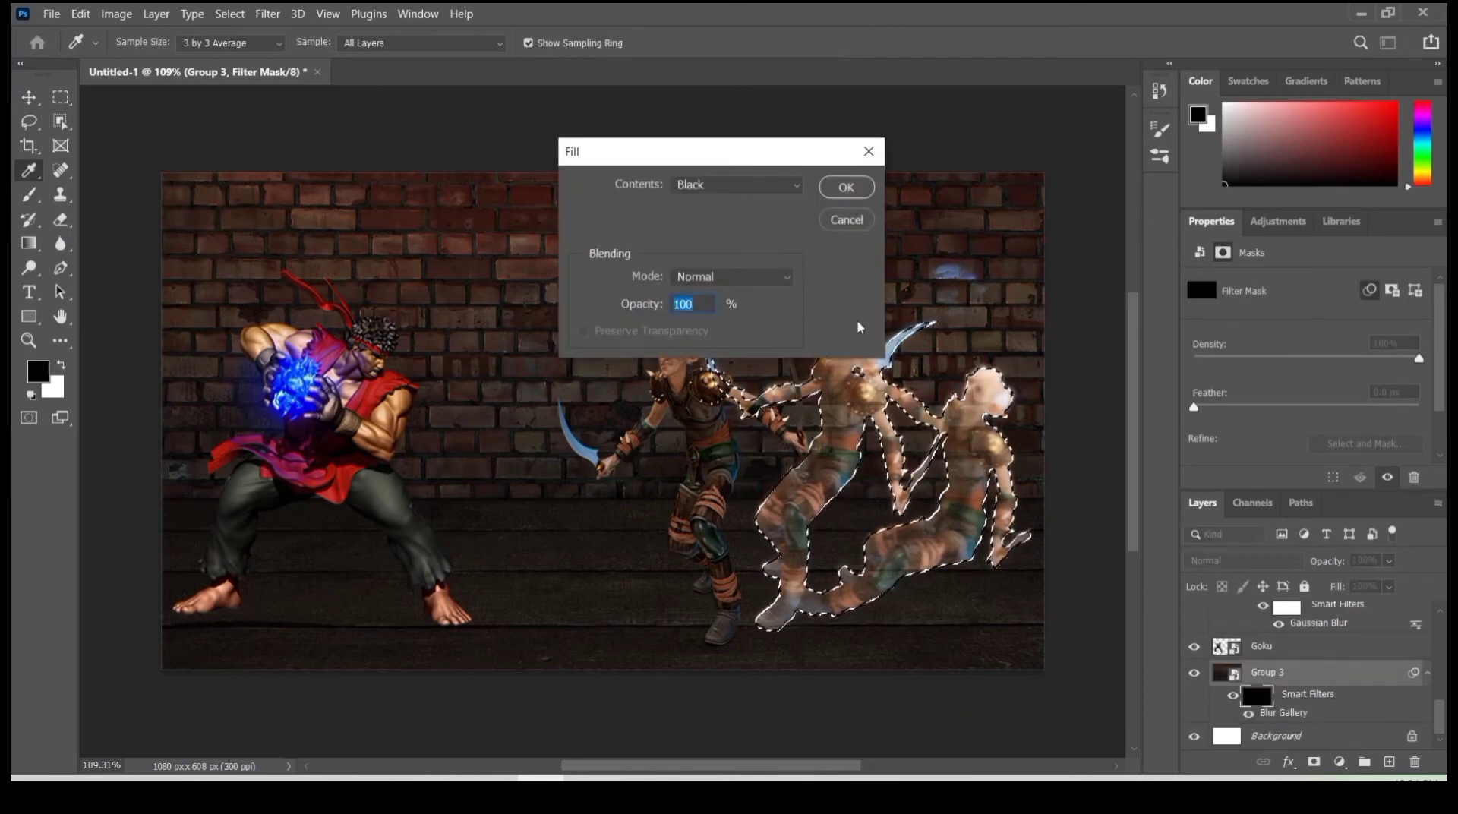
click(733, 186)
click(712, 359)
click(829, 186)
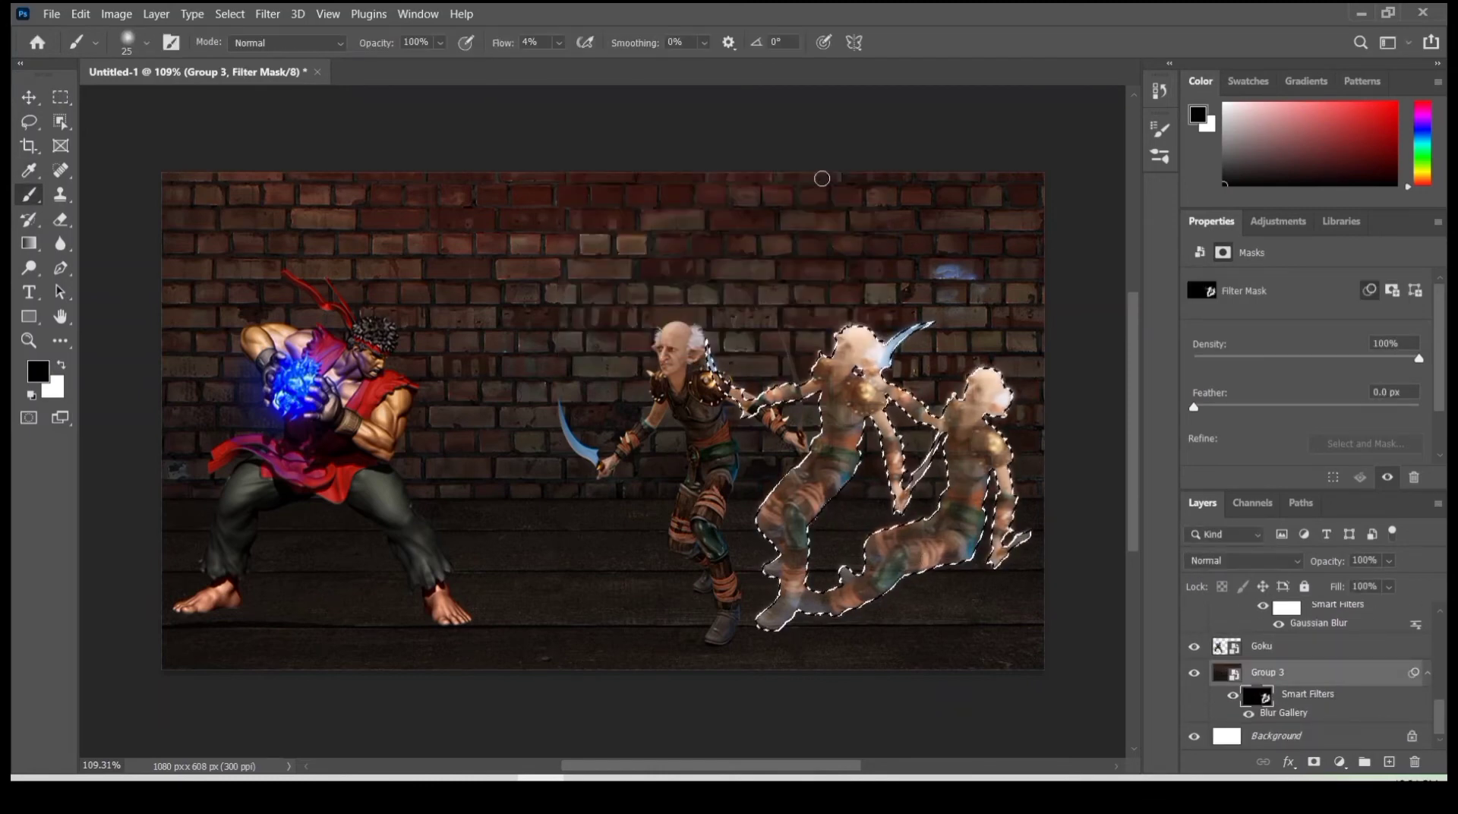
scroll(926, 567, up, 6)
scroll(926, 564, down, 3)
key(ctrl+d)
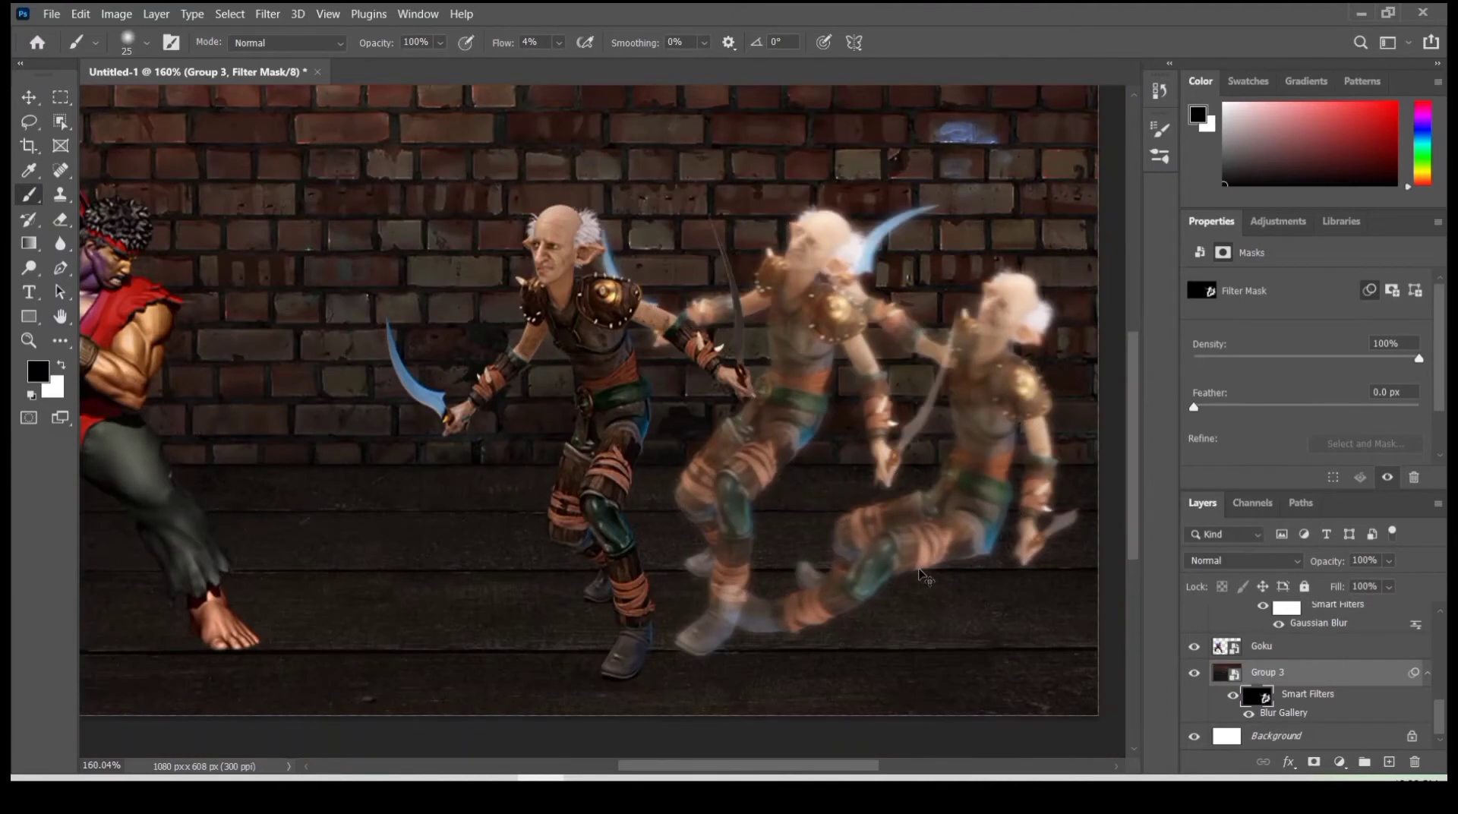
- Collapse Group 4 and combine it with Group 5 in a new parent group
click(1234, 697)
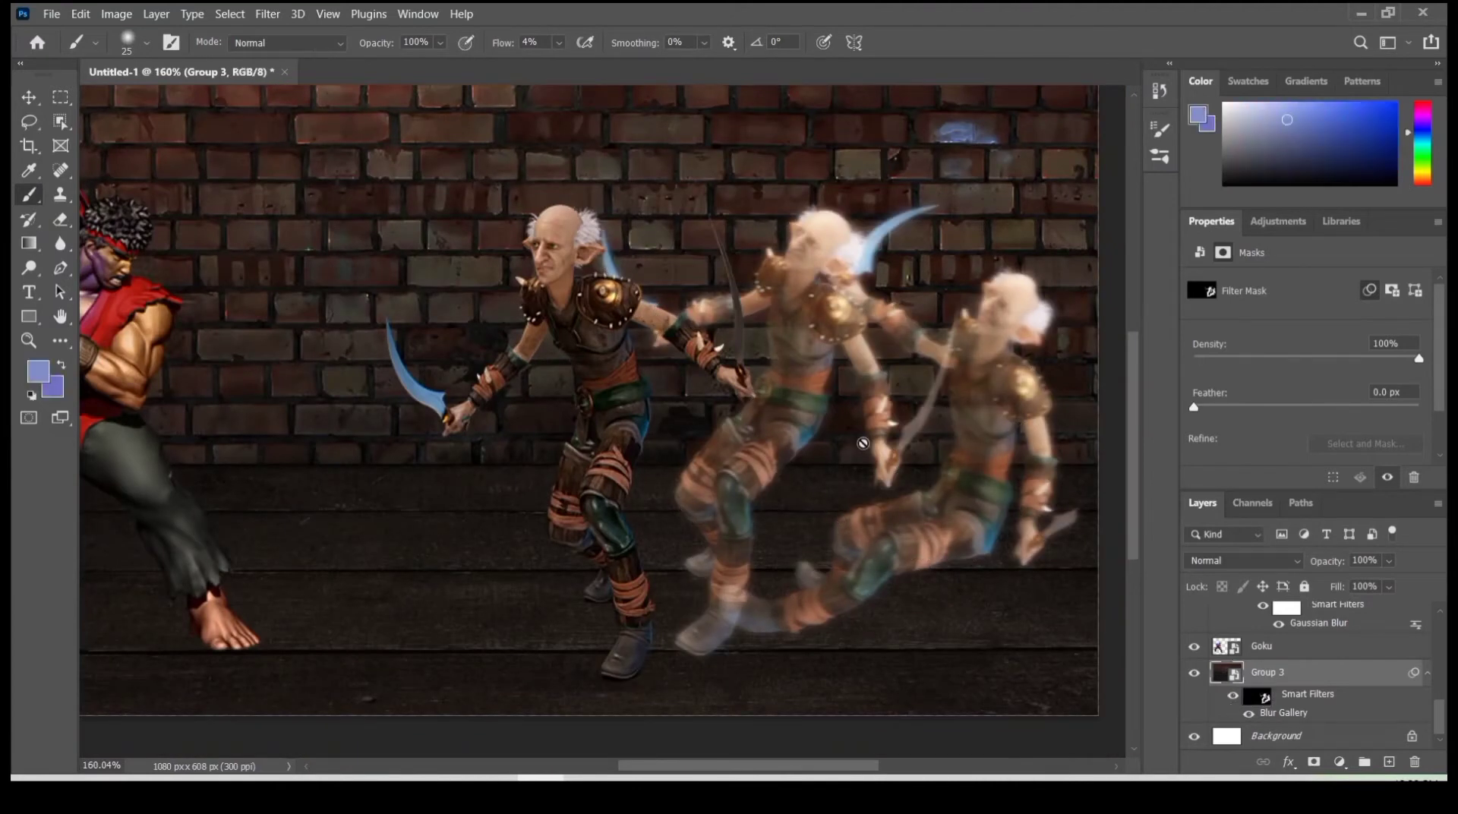
scroll(1214, 646, up, 5)
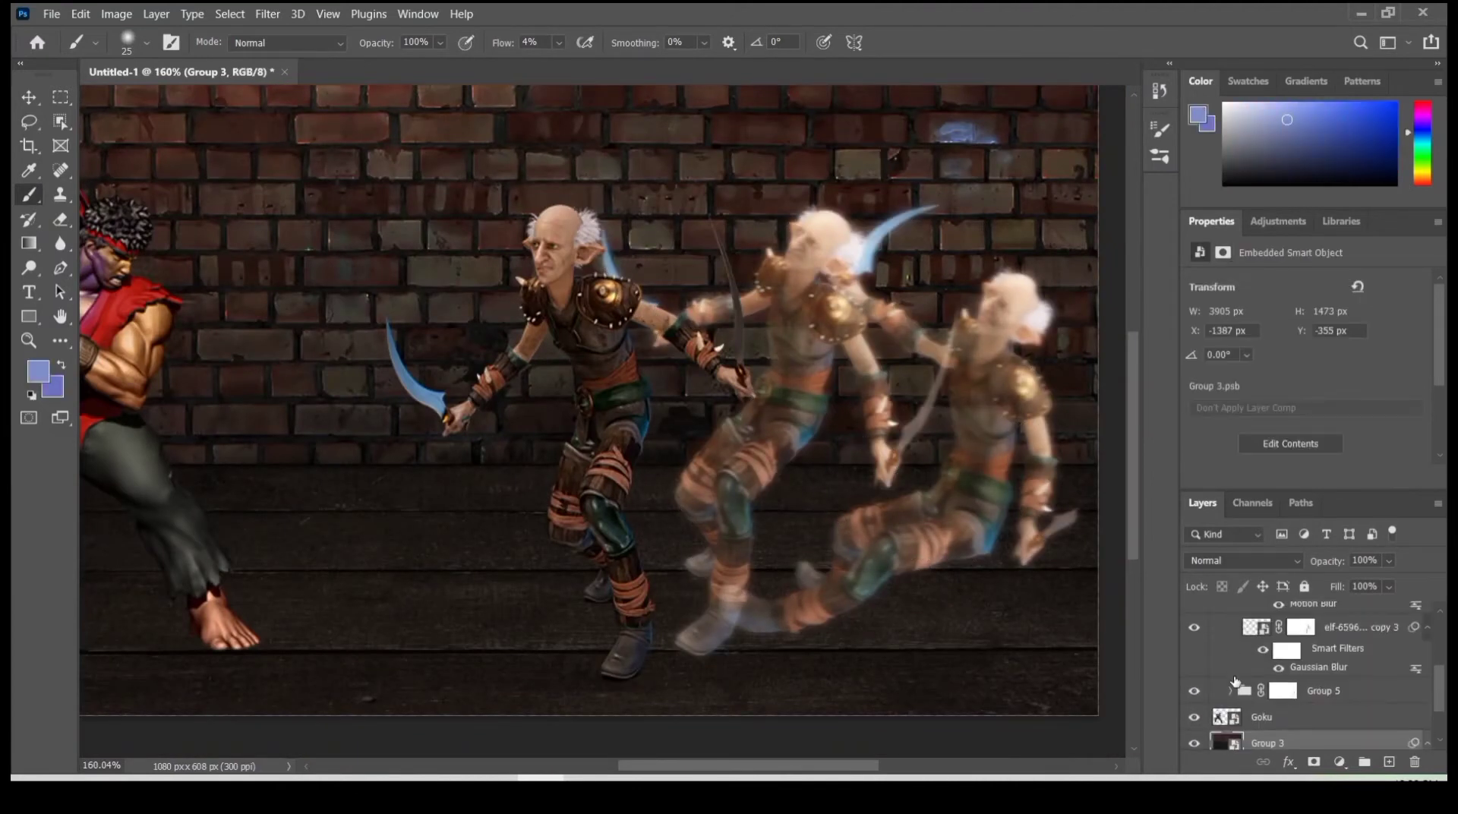
scroll(1233, 663, up, 1)
click(1230, 633)
click(1324, 635)
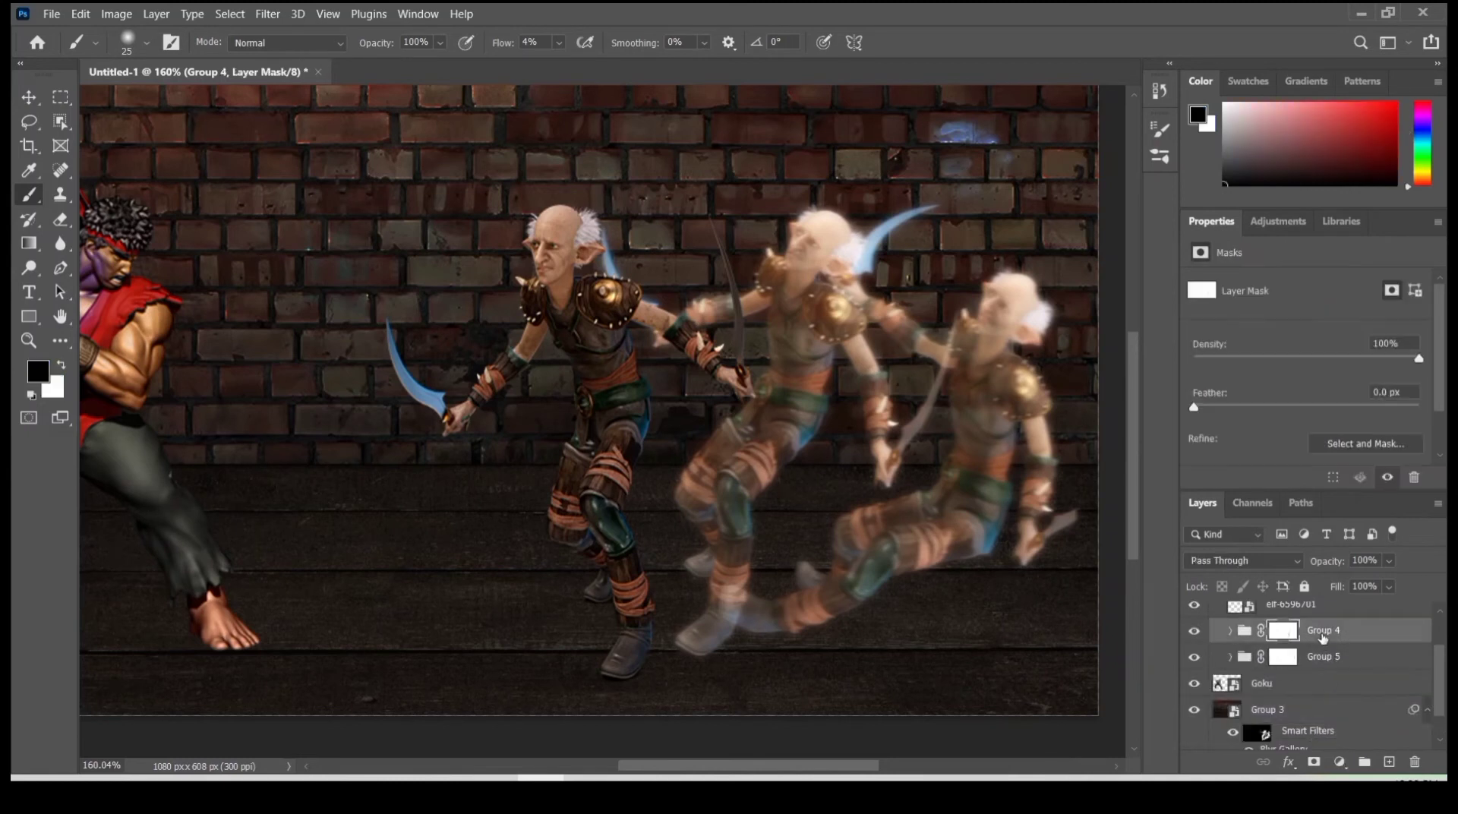
click(1345, 761)
shift+click(1243, 658)
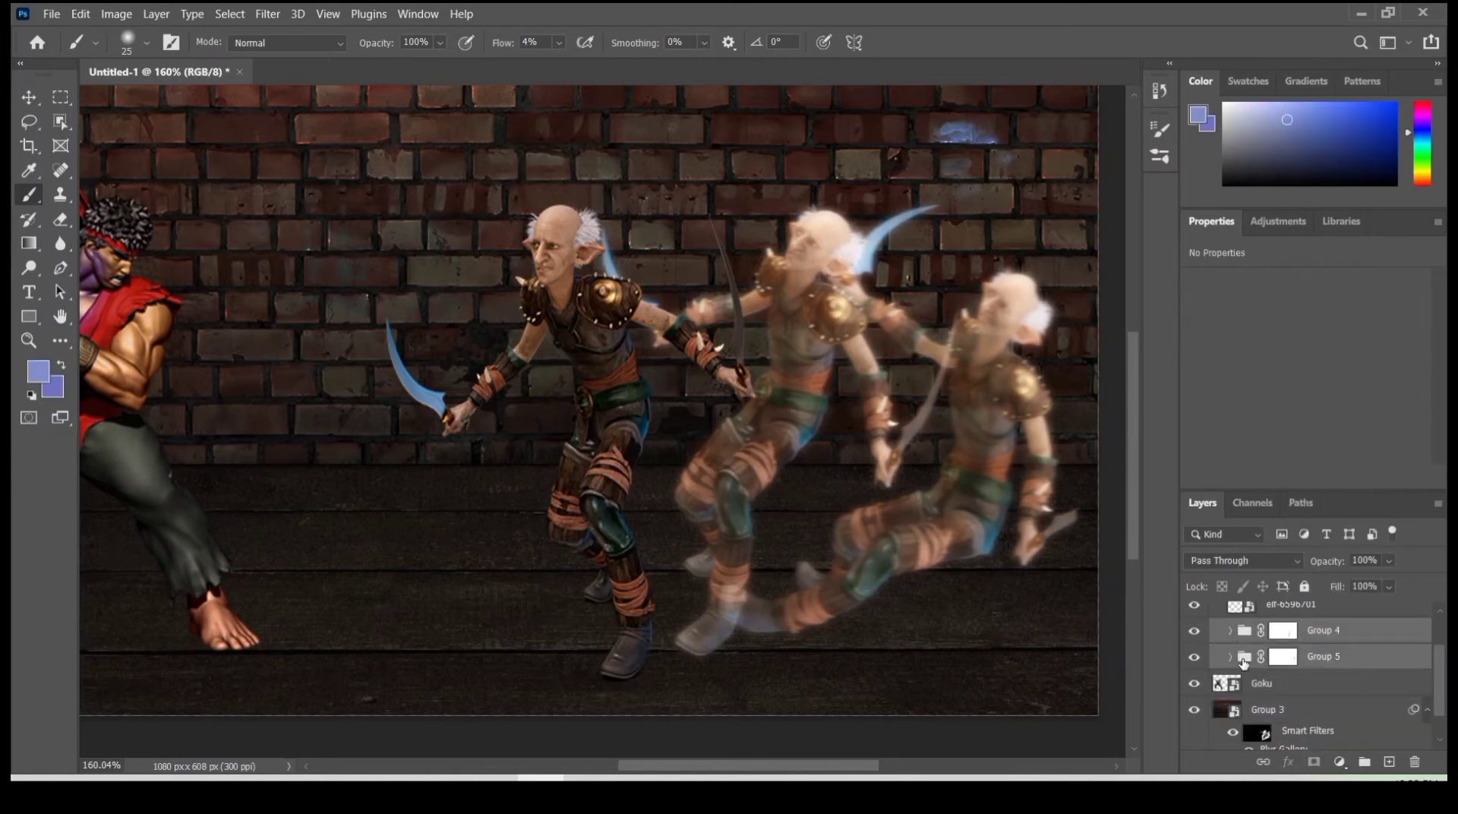
key(ctrl+g)
- Clip a colorizing Hue/Saturation adjustment to Group 6 with hue 195, saturation 41 and lightness +23
click(1340, 762)
click(1336, 577)
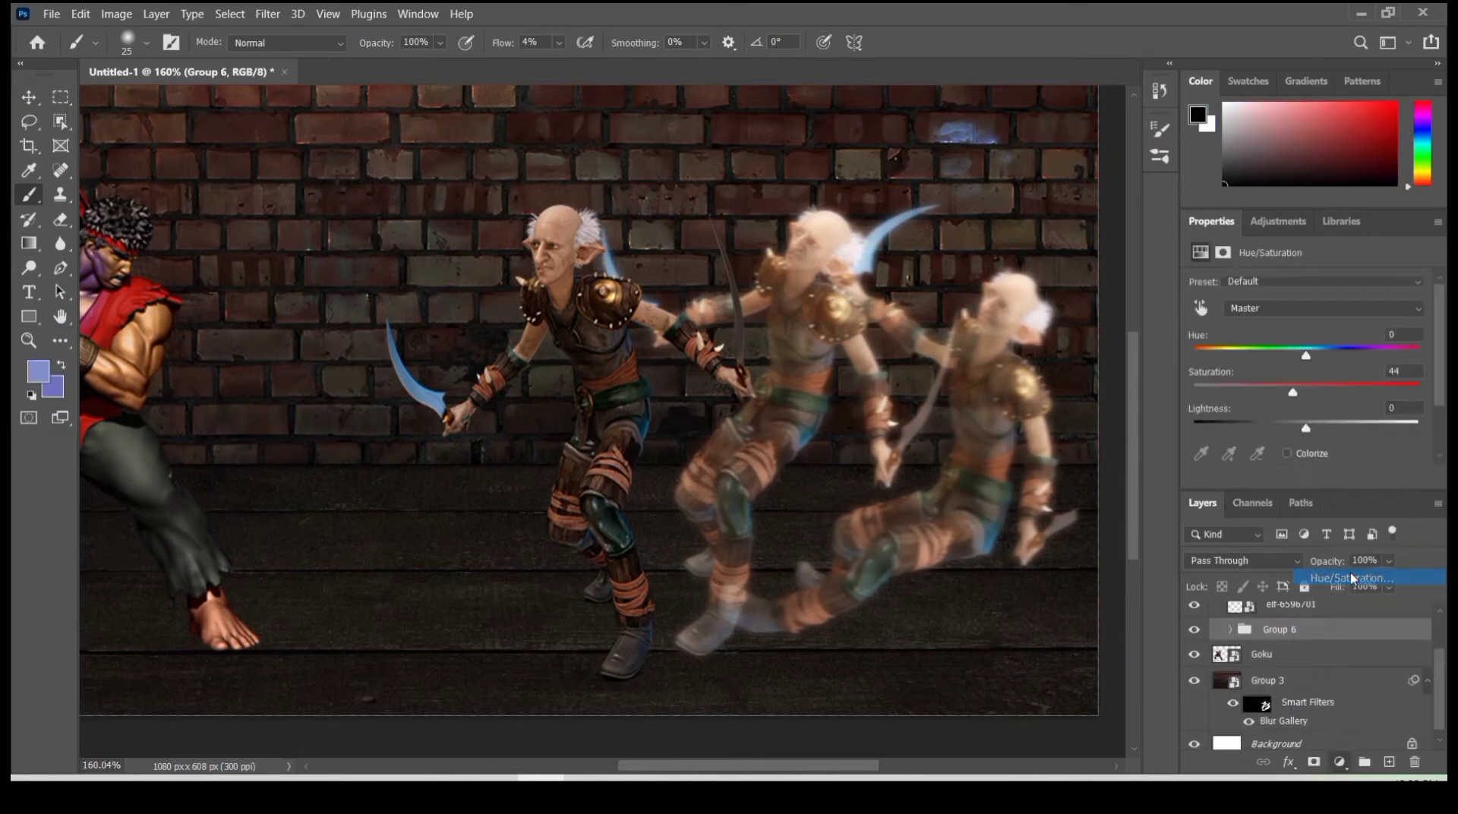
alt+click(1244, 639)
click(1286, 454)
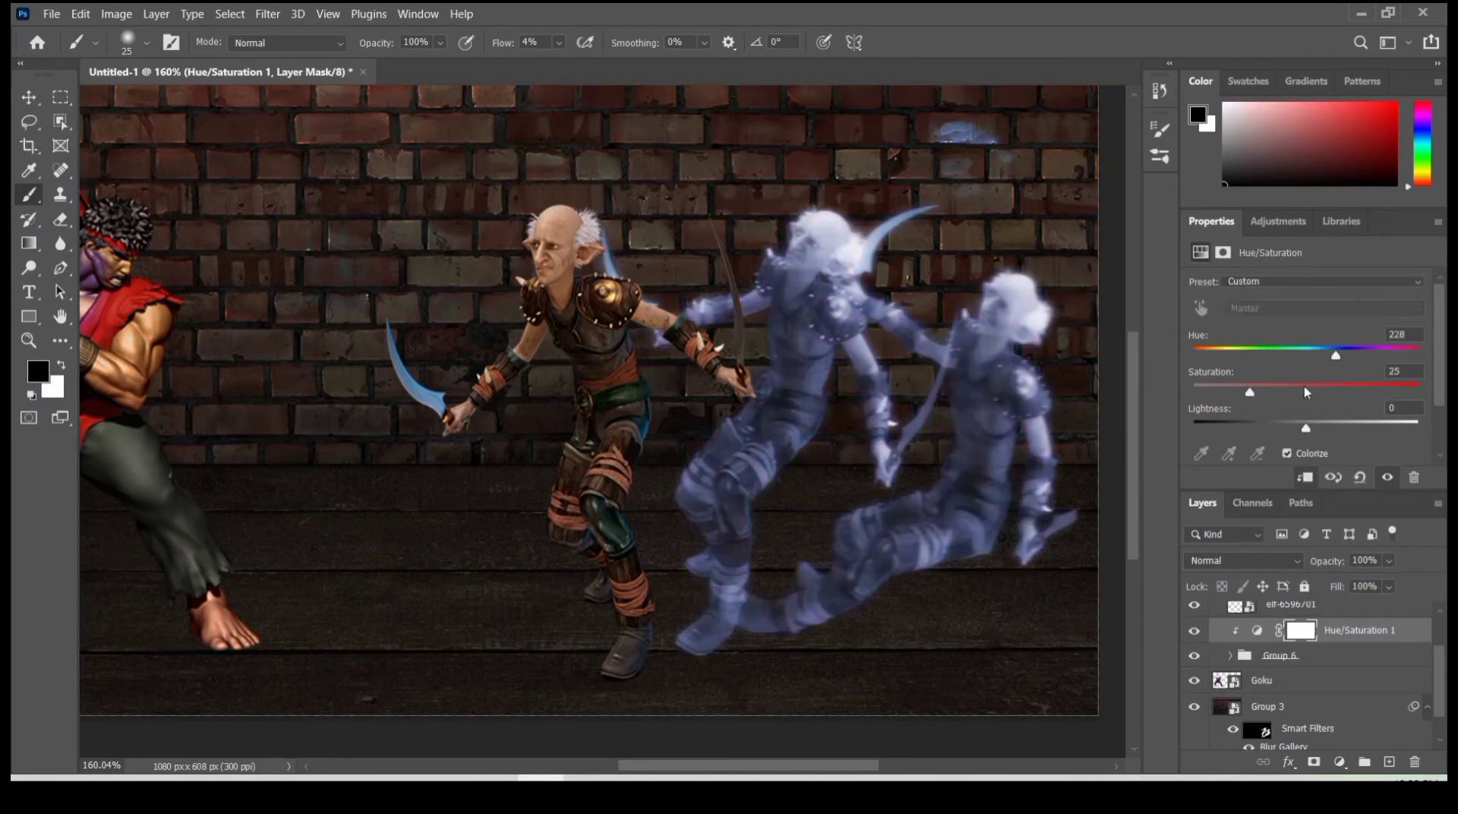
mouse_move(1336, 356)
mouse_down()
mouse_move(1283, 356)
mouse_move(1342, 362)
mouse_up()
drag(1306, 431, 1331, 428)
drag(1238, 392, 1285, 392)
drag(1351, 356, 1319, 360)
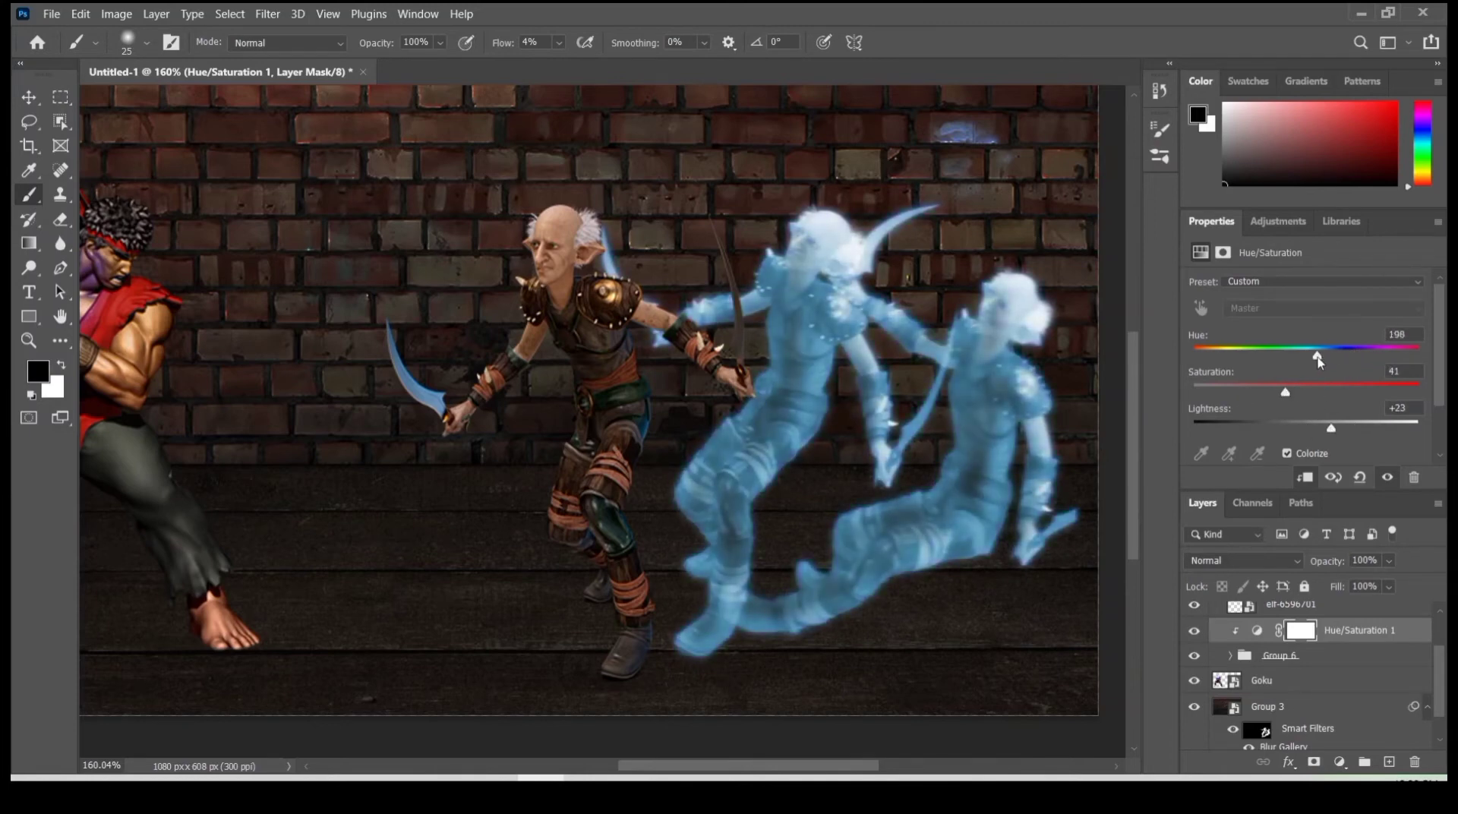
- Invert the Hue/Saturation mask and brush white over the edges of both elf copies, raising the brush flow to 13%
key(ctrl+i)
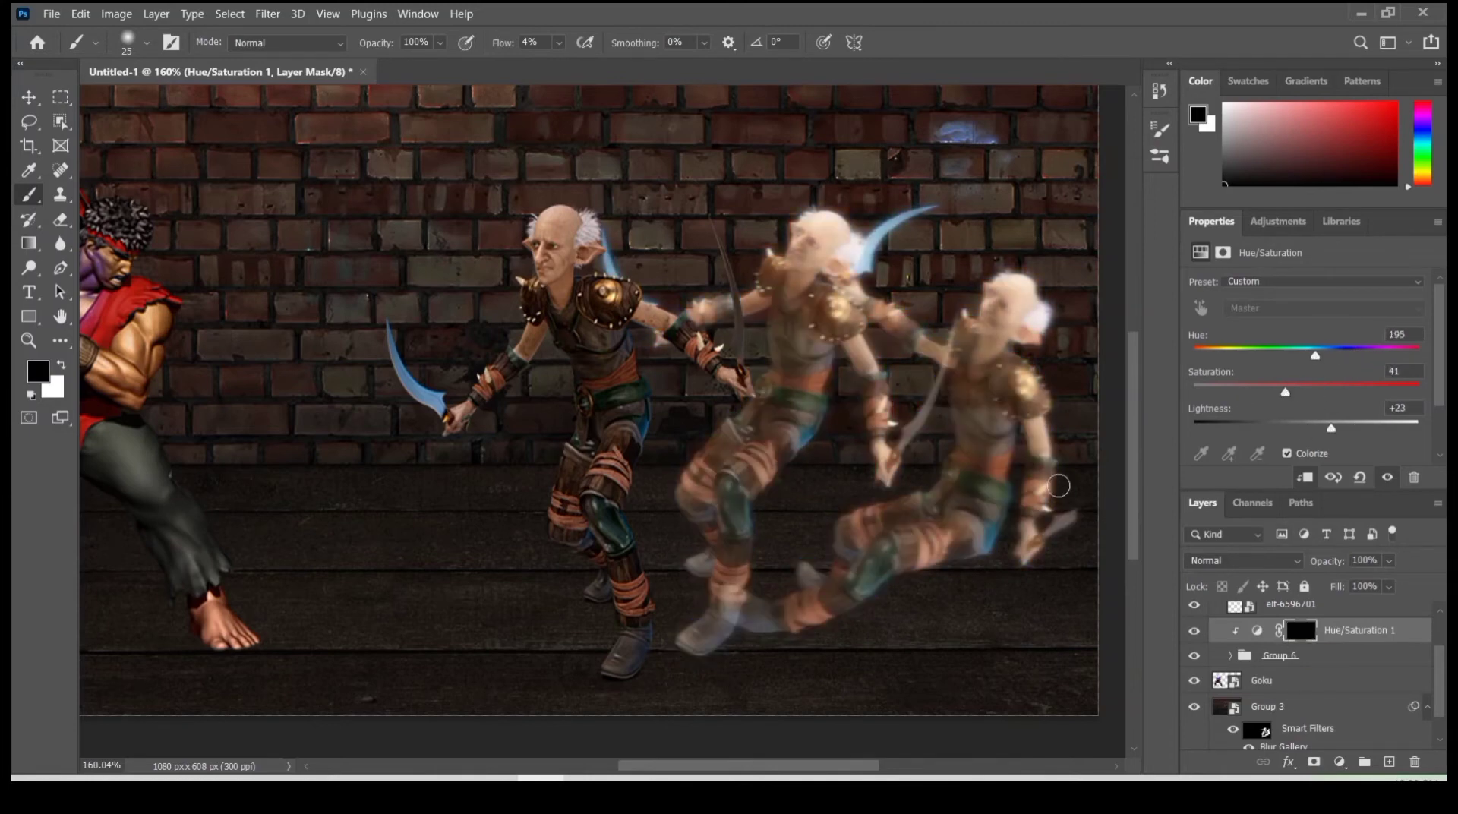
key(x)
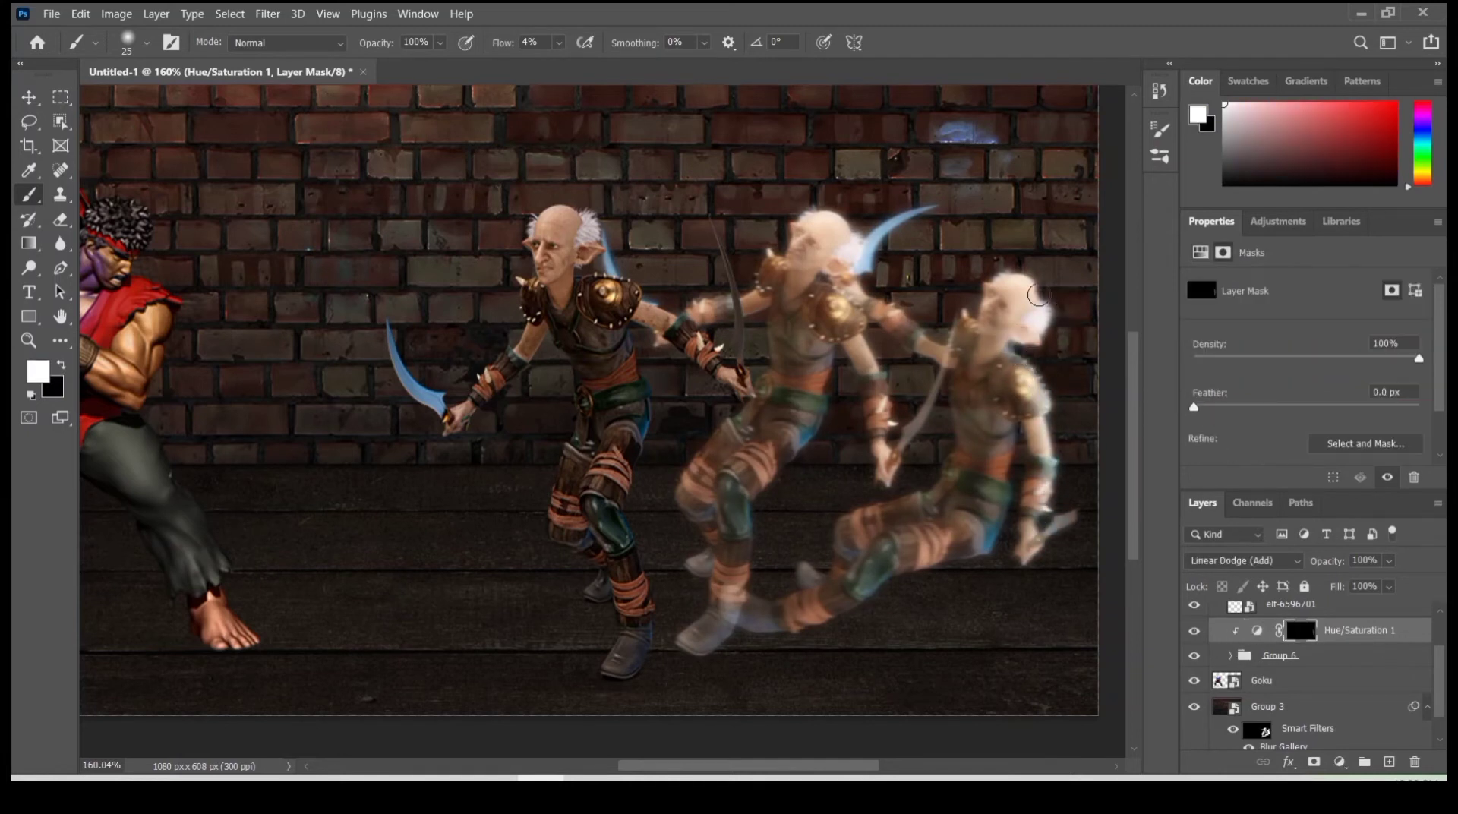
mouse_move(1038, 294)
mouse_down()
mouse_move(959, 326)
mouse_move(1015, 417)
mouse_move(900, 573)
mouse_move(729, 633)
mouse_move(808, 423)
mouse_move(866, 471)
mouse_move(877, 346)
mouse_move(901, 448)
mouse_move(961, 326)
mouse_move(914, 230)
mouse_move(933, 335)
mouse_up()
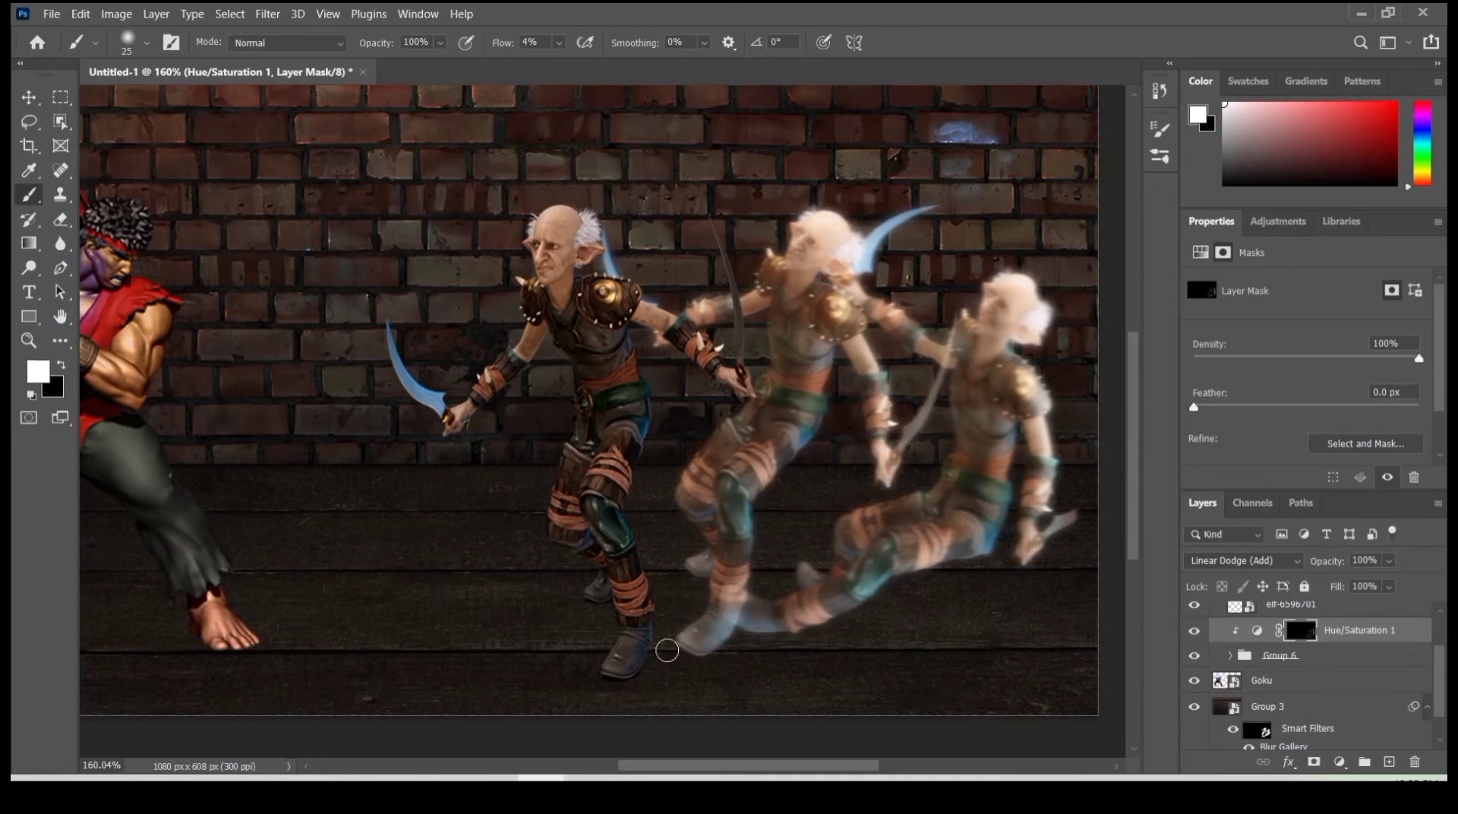
mouse_move(956, 420)
mouse_down()
mouse_move(925, 476)
mouse_move(950, 456)
mouse_move(873, 308)
mouse_move(797, 574)
mouse_up()
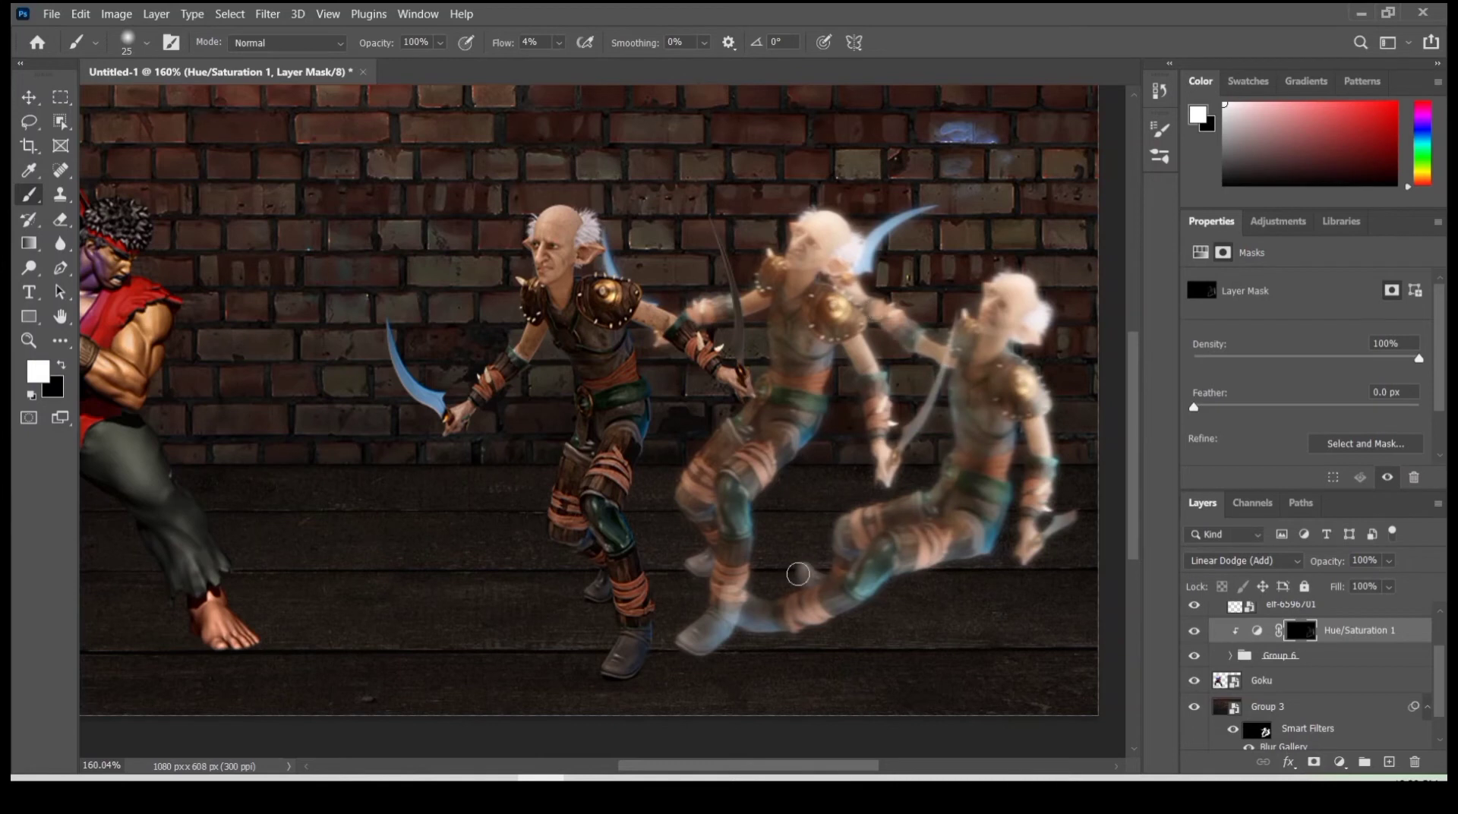
mouse_move(770, 454)
mouse_down()
mouse_move(713, 450)
mouse_move(773, 330)
mouse_up()
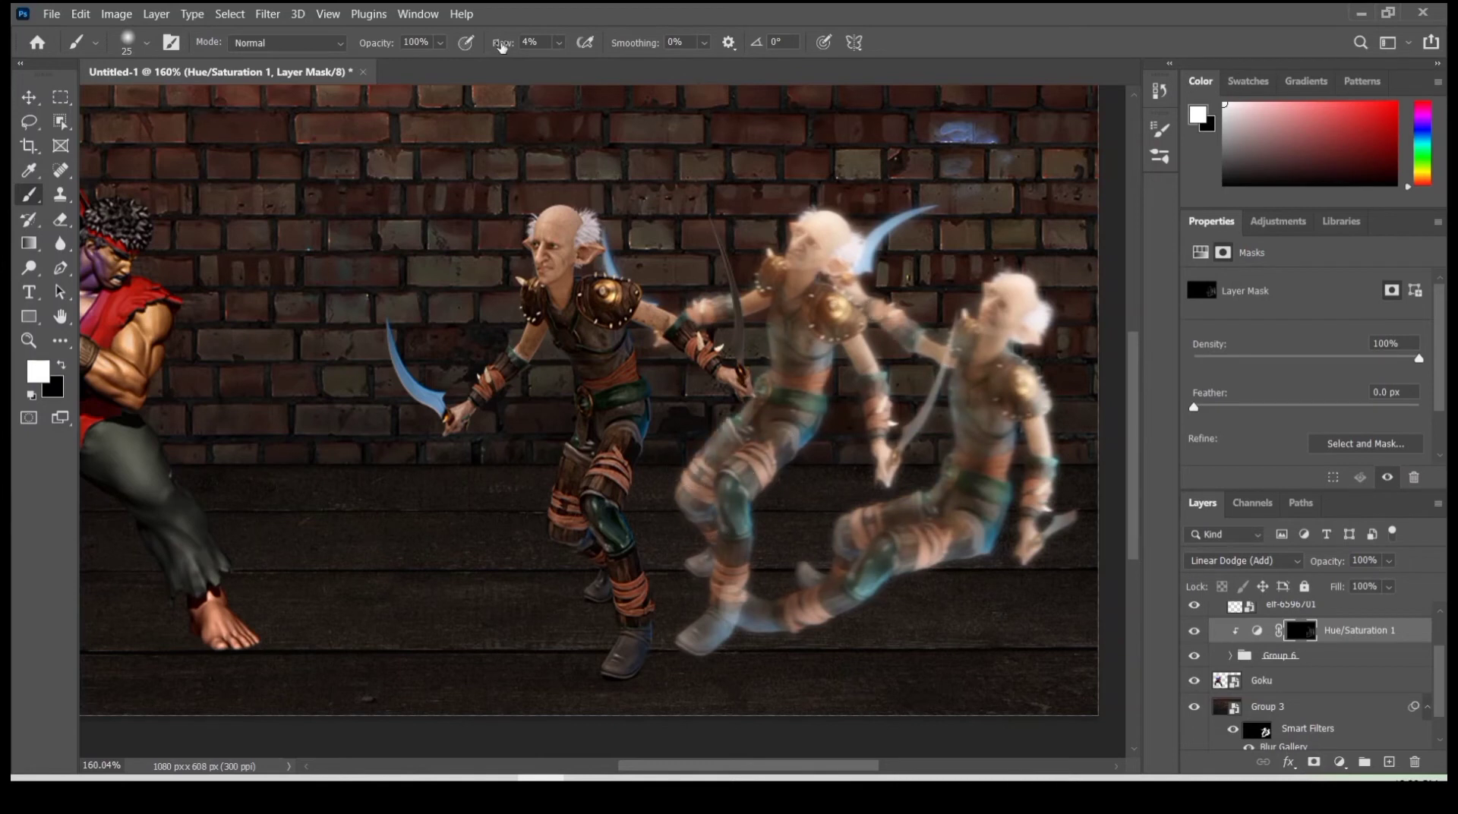
drag(501, 44, 509, 44)
mouse_move(772, 323)
mouse_down()
mouse_move(744, 314)
mouse_move(657, 512)
mouse_move(682, 581)
mouse_move(862, 407)
mouse_move(834, 302)
mouse_move(770, 302)
mouse_move(771, 267)
mouse_move(847, 268)
mouse_move(1080, 408)
mouse_move(1029, 366)
mouse_move(837, 604)
mouse_move(875, 500)
mouse_move(890, 539)
mouse_move(765, 607)
mouse_move(977, 488)
mouse_move(862, 321)
mouse_move(812, 217)
mouse_move(678, 460)
mouse_up()
- Set the Hue/Saturation adjustment's hue to 183 and its blend mode to Lighten
click(1257, 630)
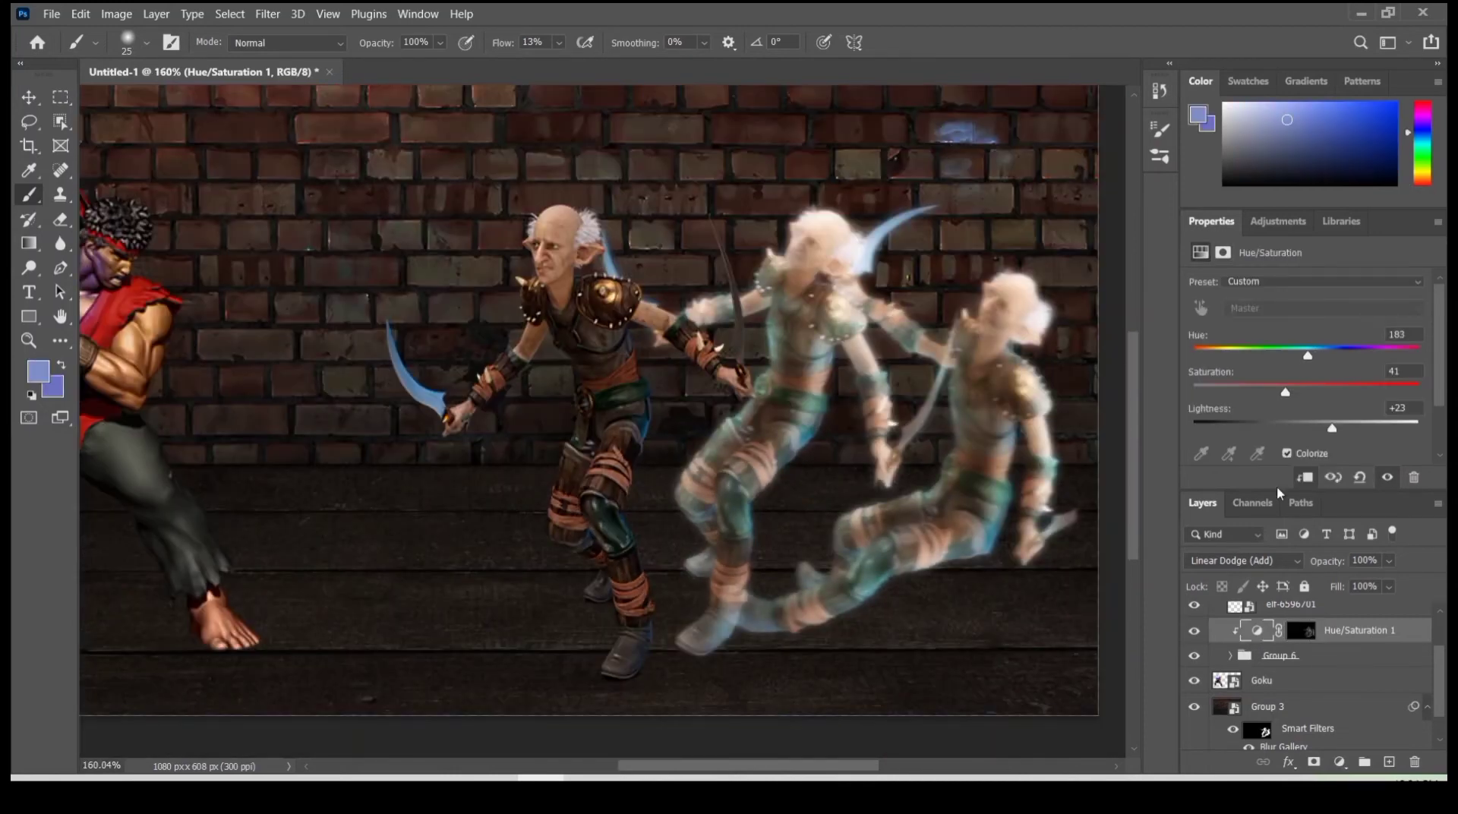
click(1243, 560)
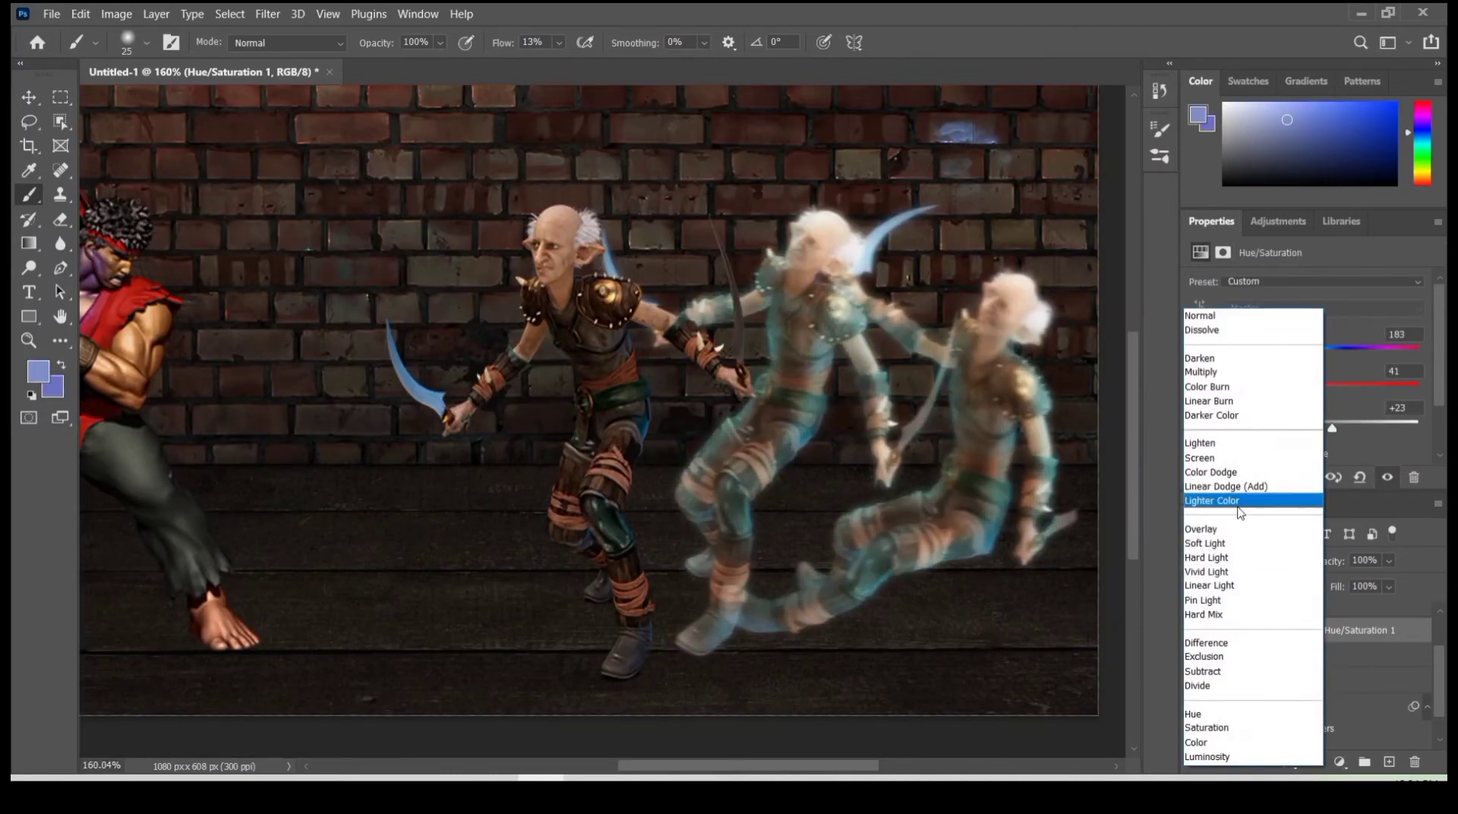
click(1223, 442)
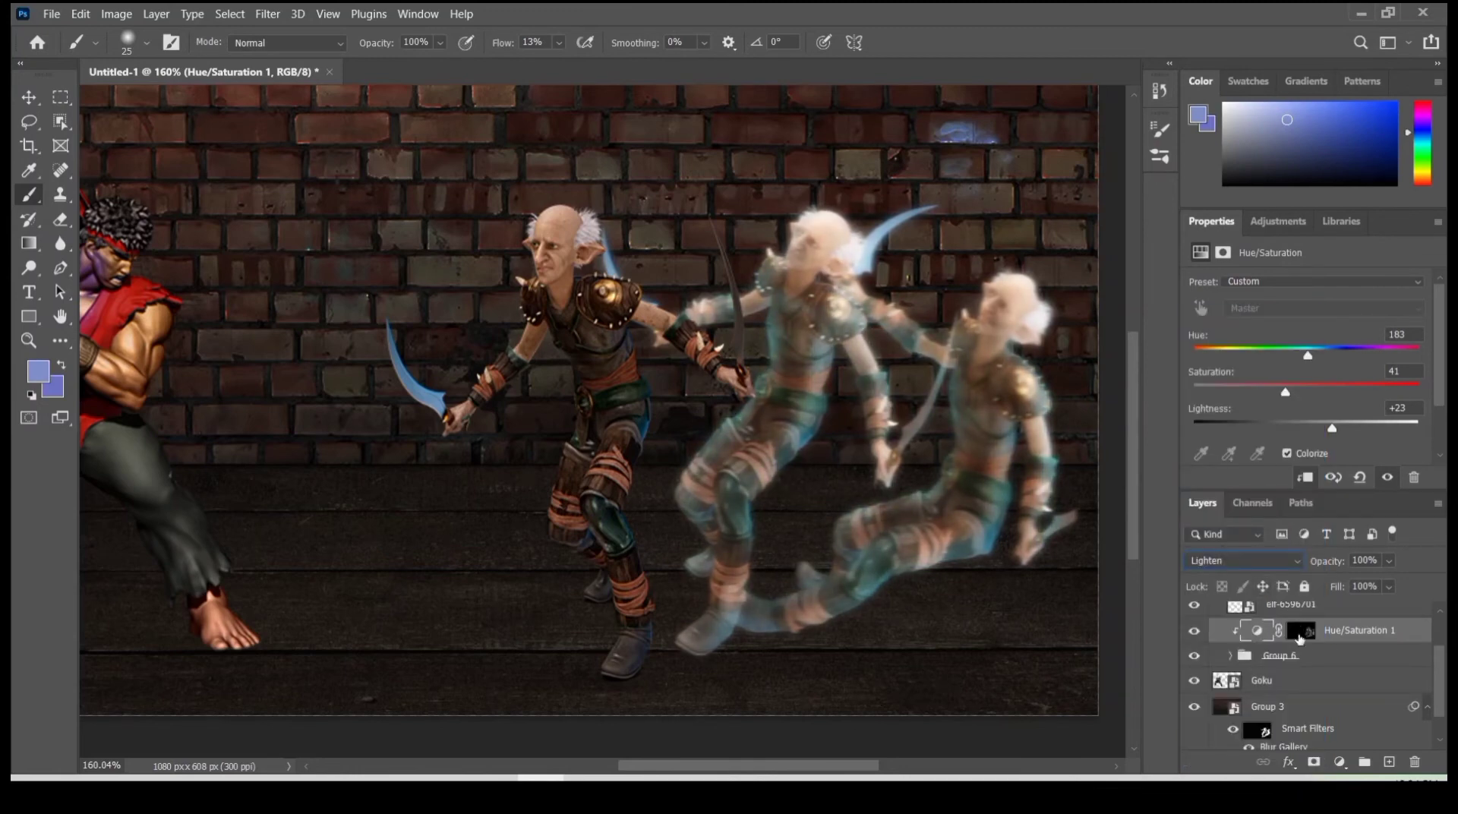
shift+click(1311, 636)
shift+click(1312, 638)
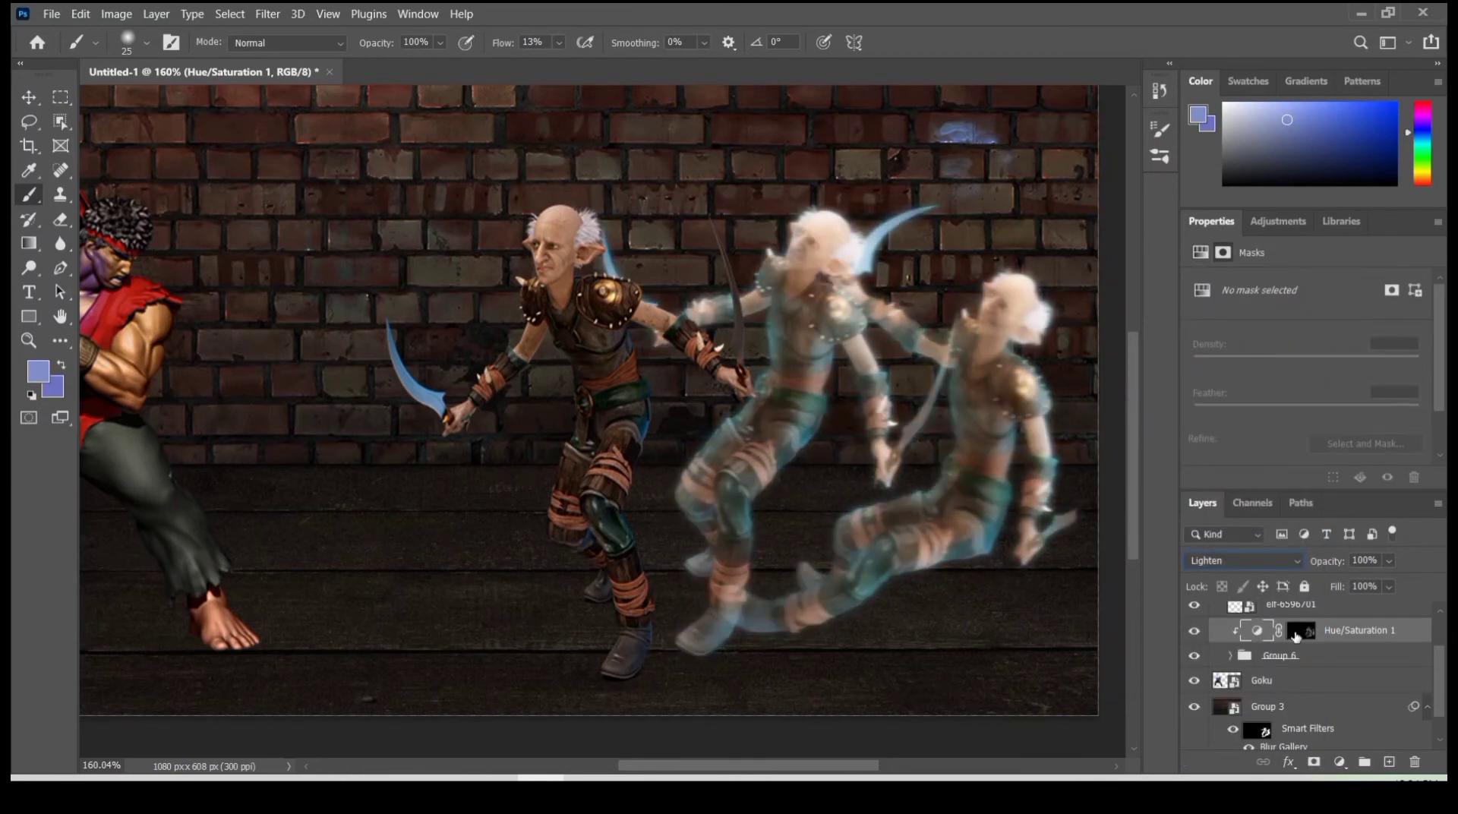
- Set Group 6 to Screen blending at 75% opacity
click(1291, 655)
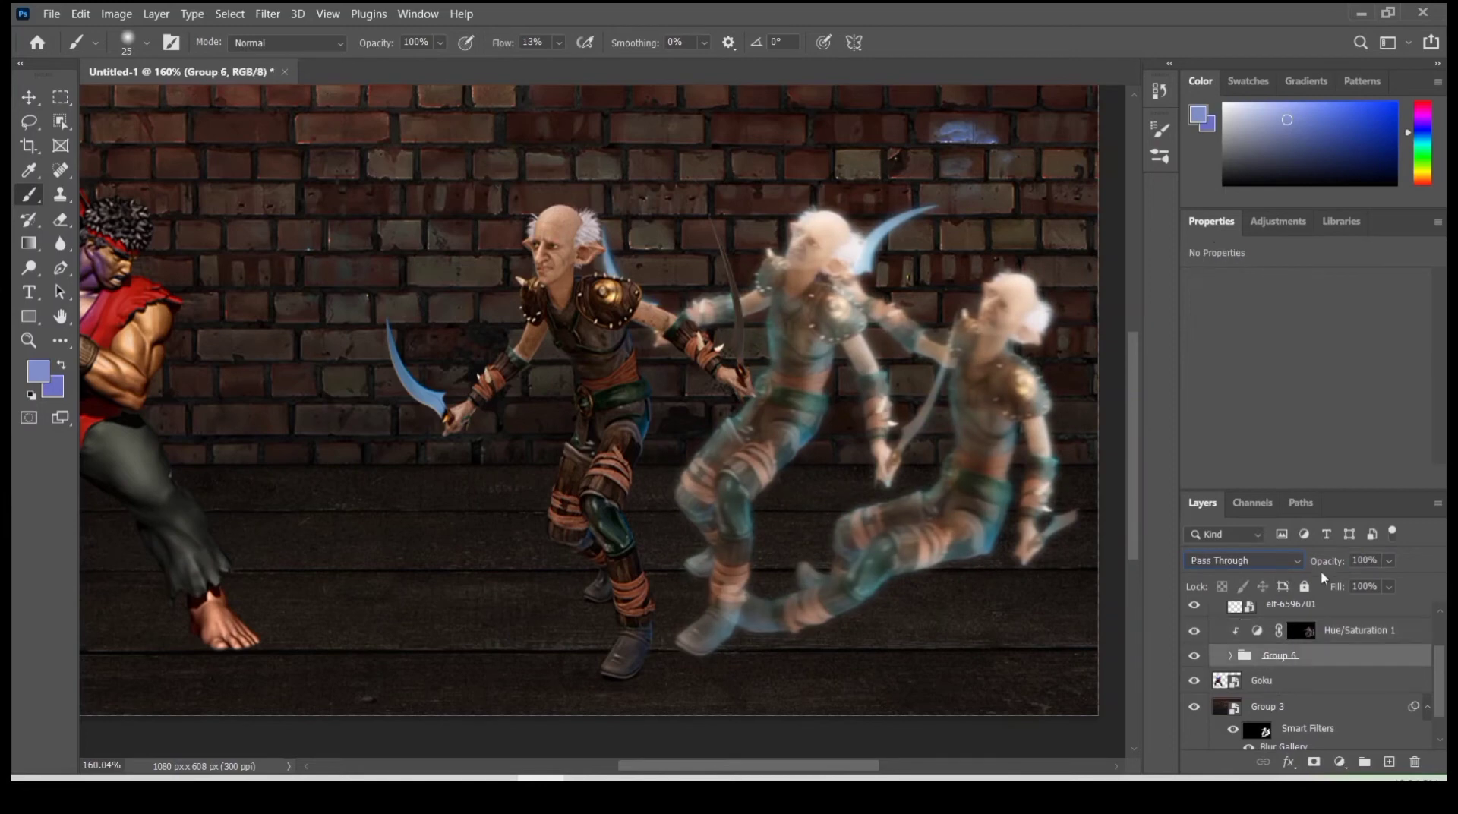
click(1215, 561)
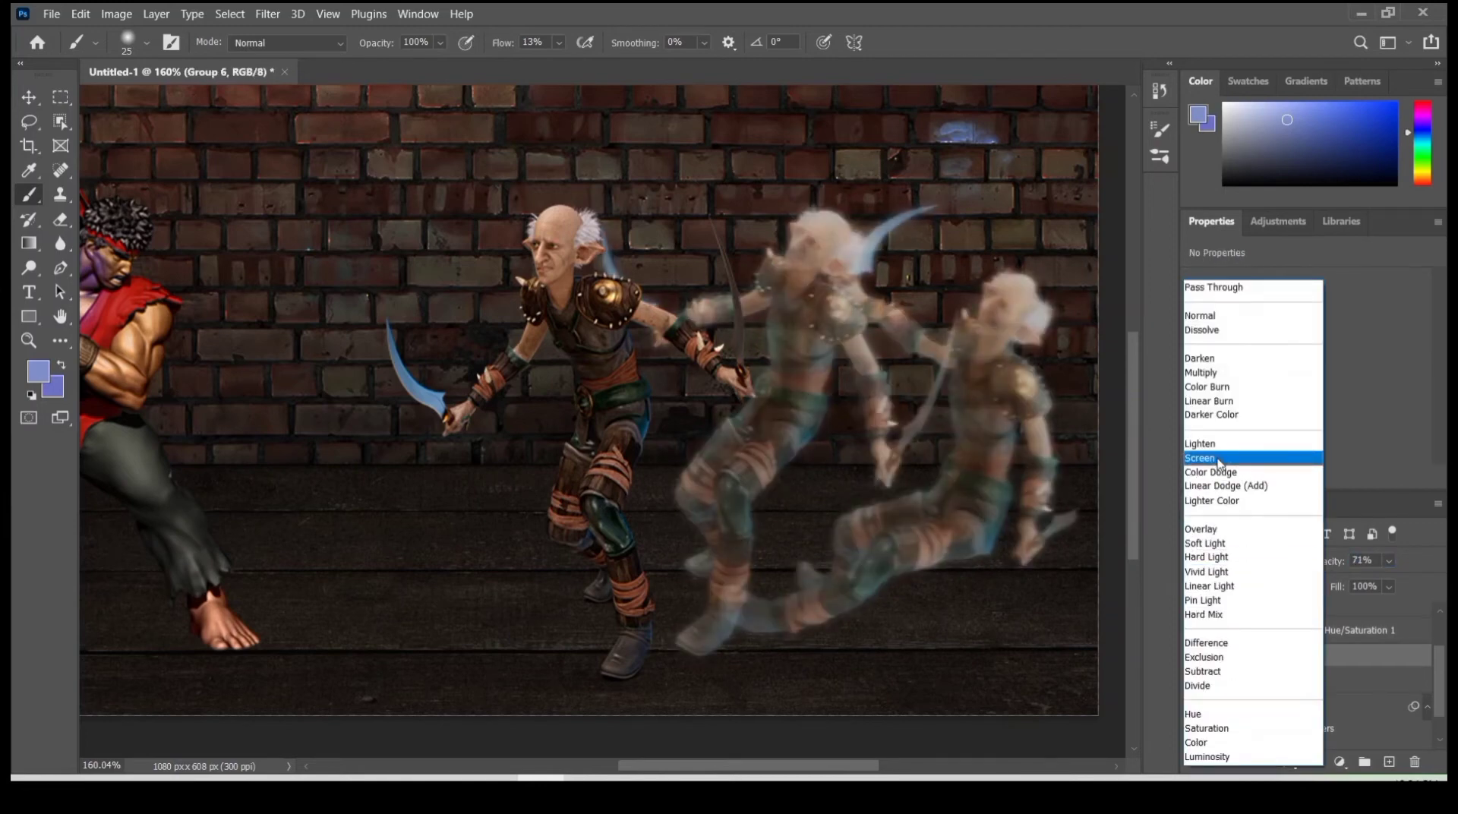
click(1208, 452)
- Reopen the Field Blur on the brick background Group 3 and accept its settings
scroll(651, 450, down, 3)
scroll(1291, 684, down, 1)
click(1261, 702)
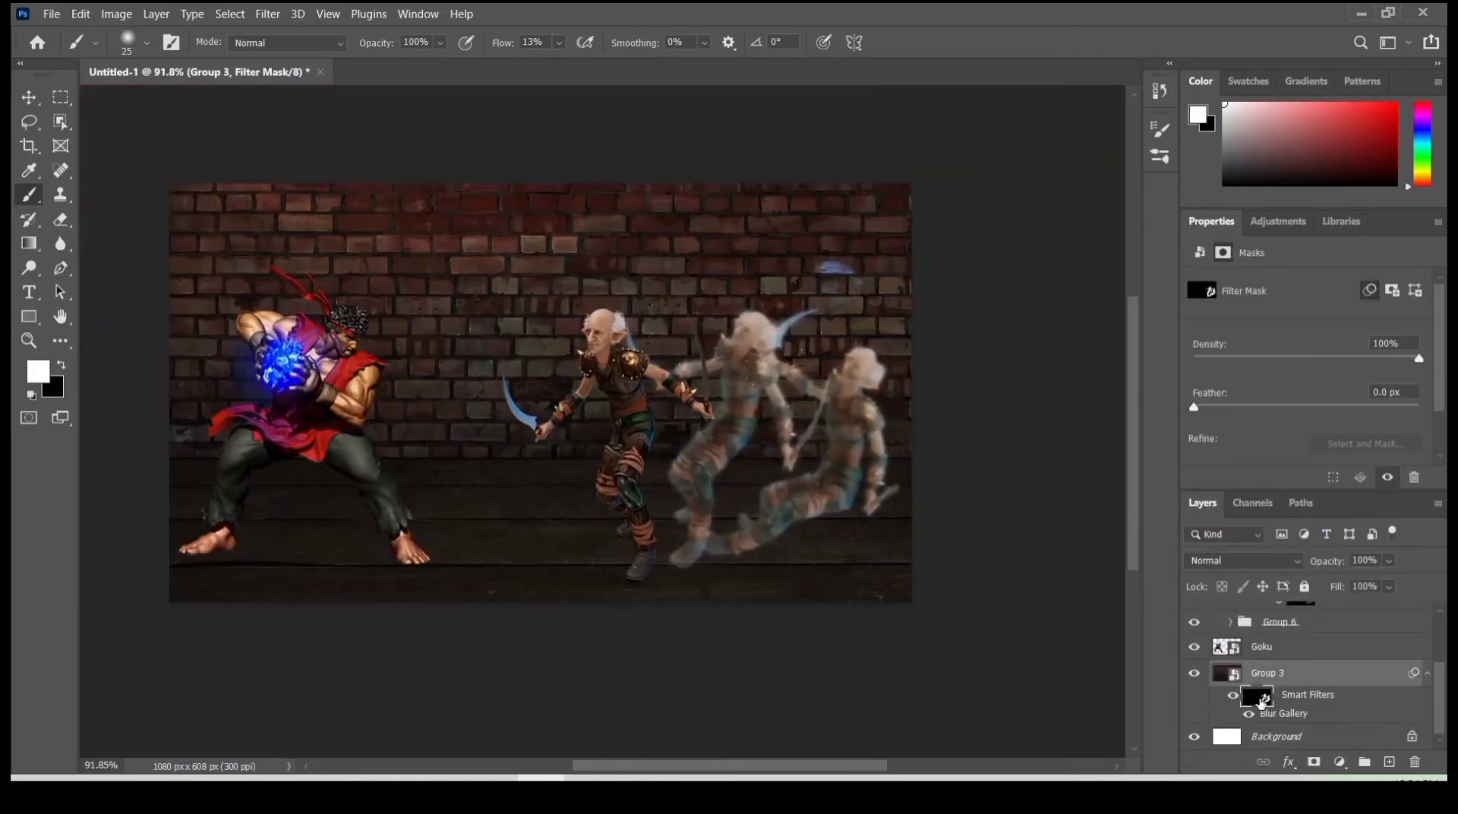
double_click(1268, 718)
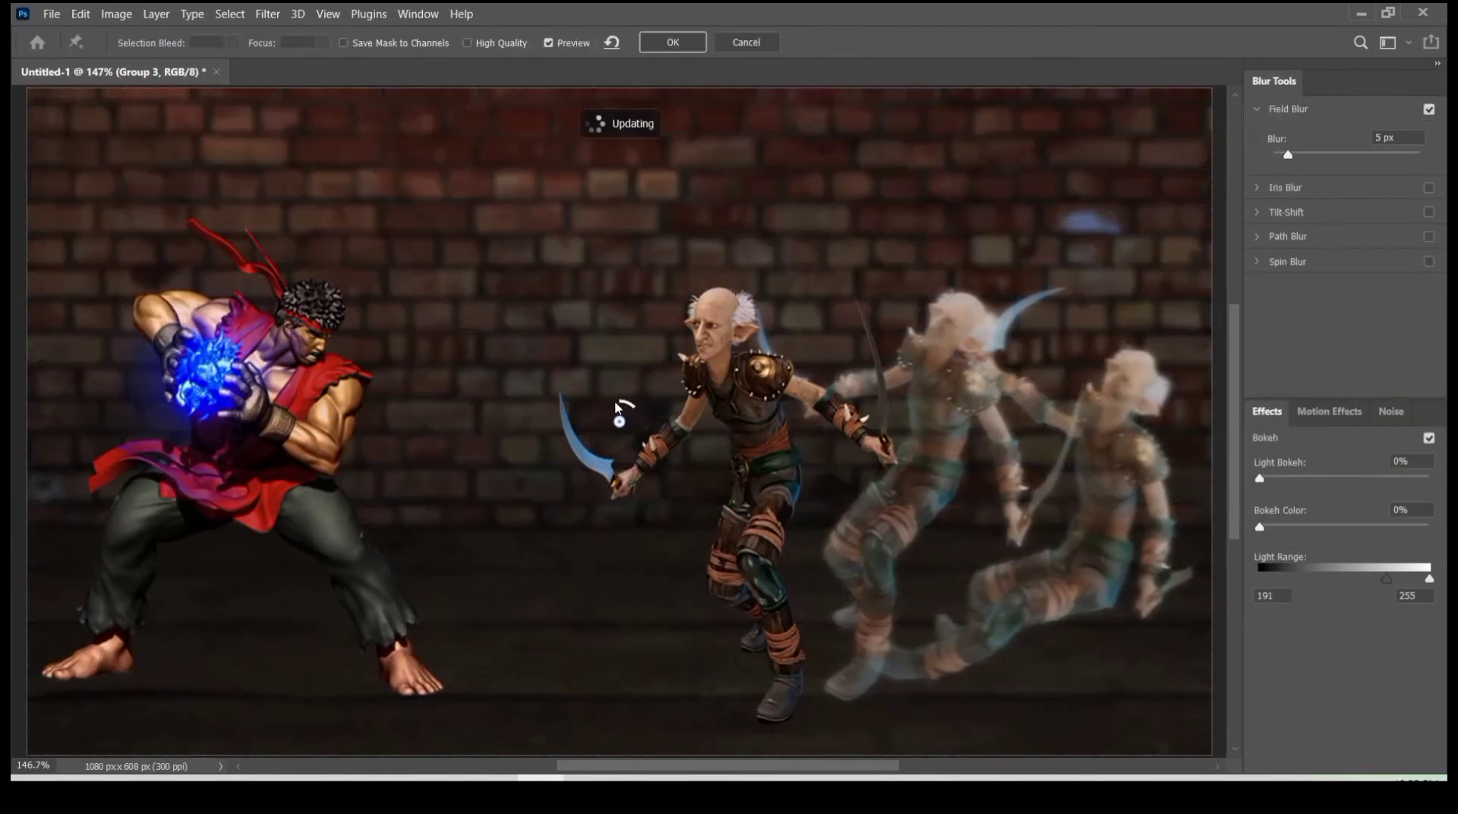
click(673, 41)
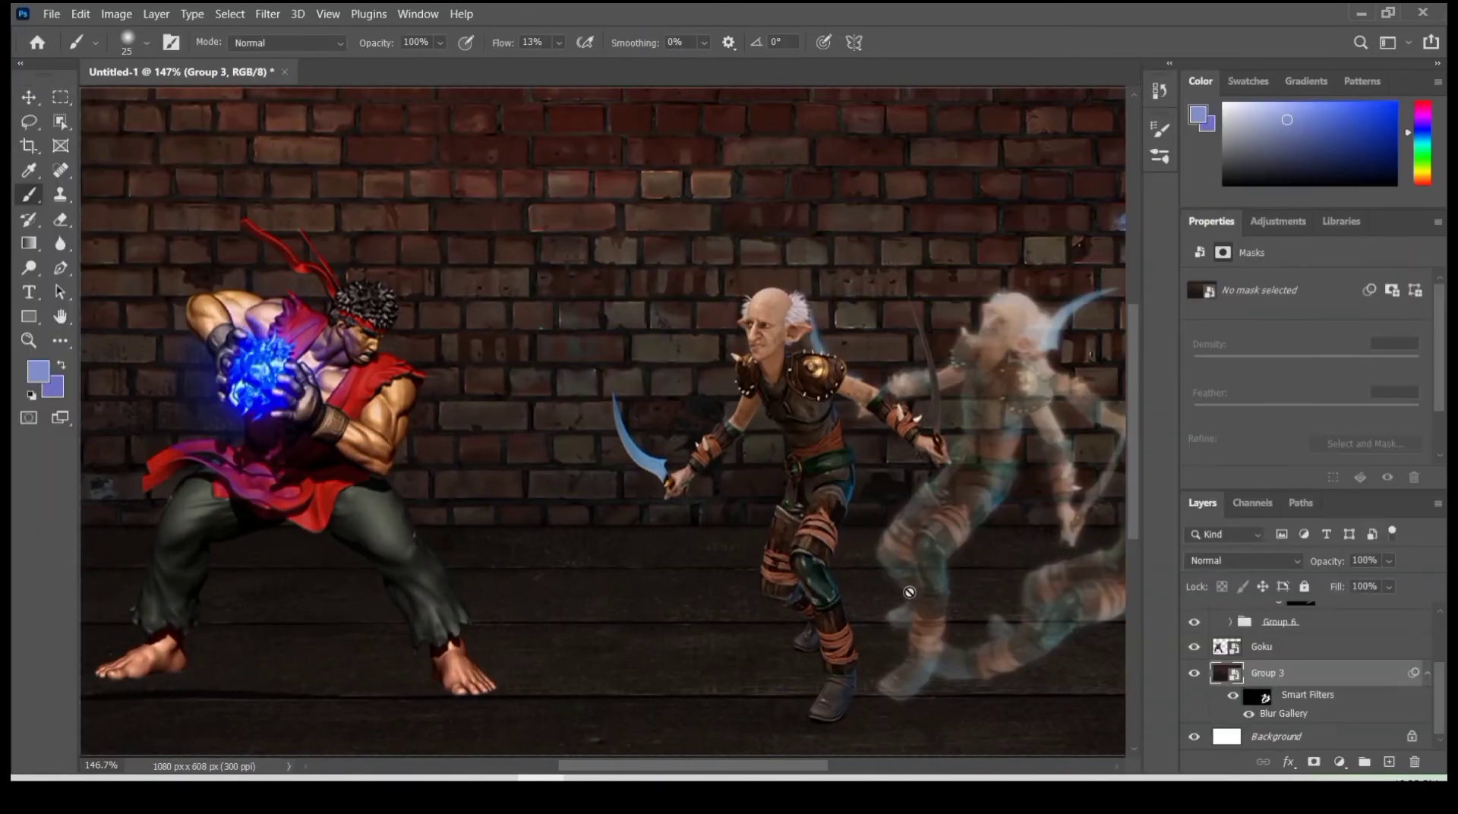
- Add a new empty layer directly above the front elf's layer, elf-6596701
drag(954, 546, 806, 546)
scroll(1306, 651, up, 1)
click(1306, 648)
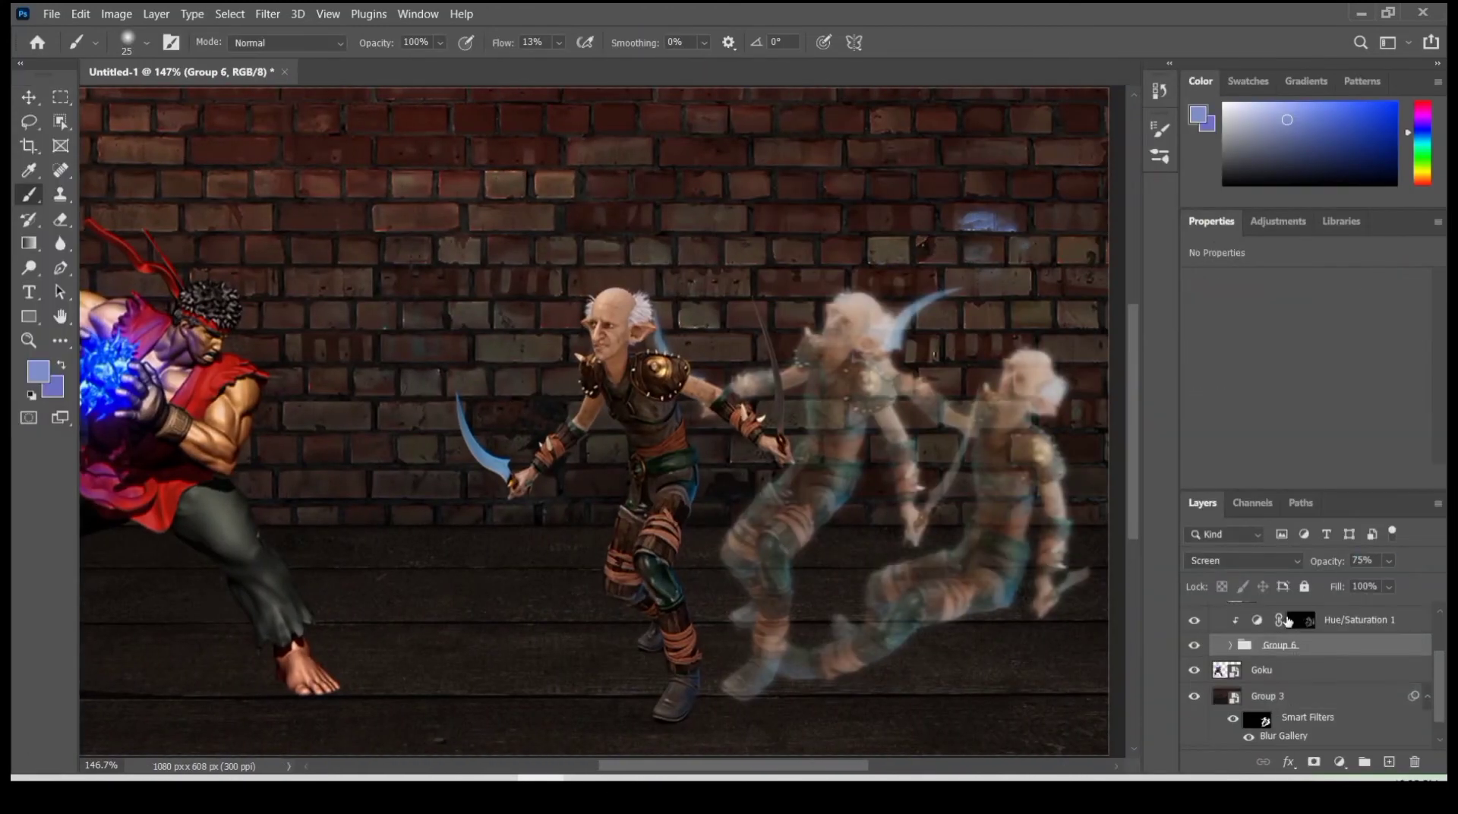
scroll(1288, 621, up, 2)
click(1287, 661)
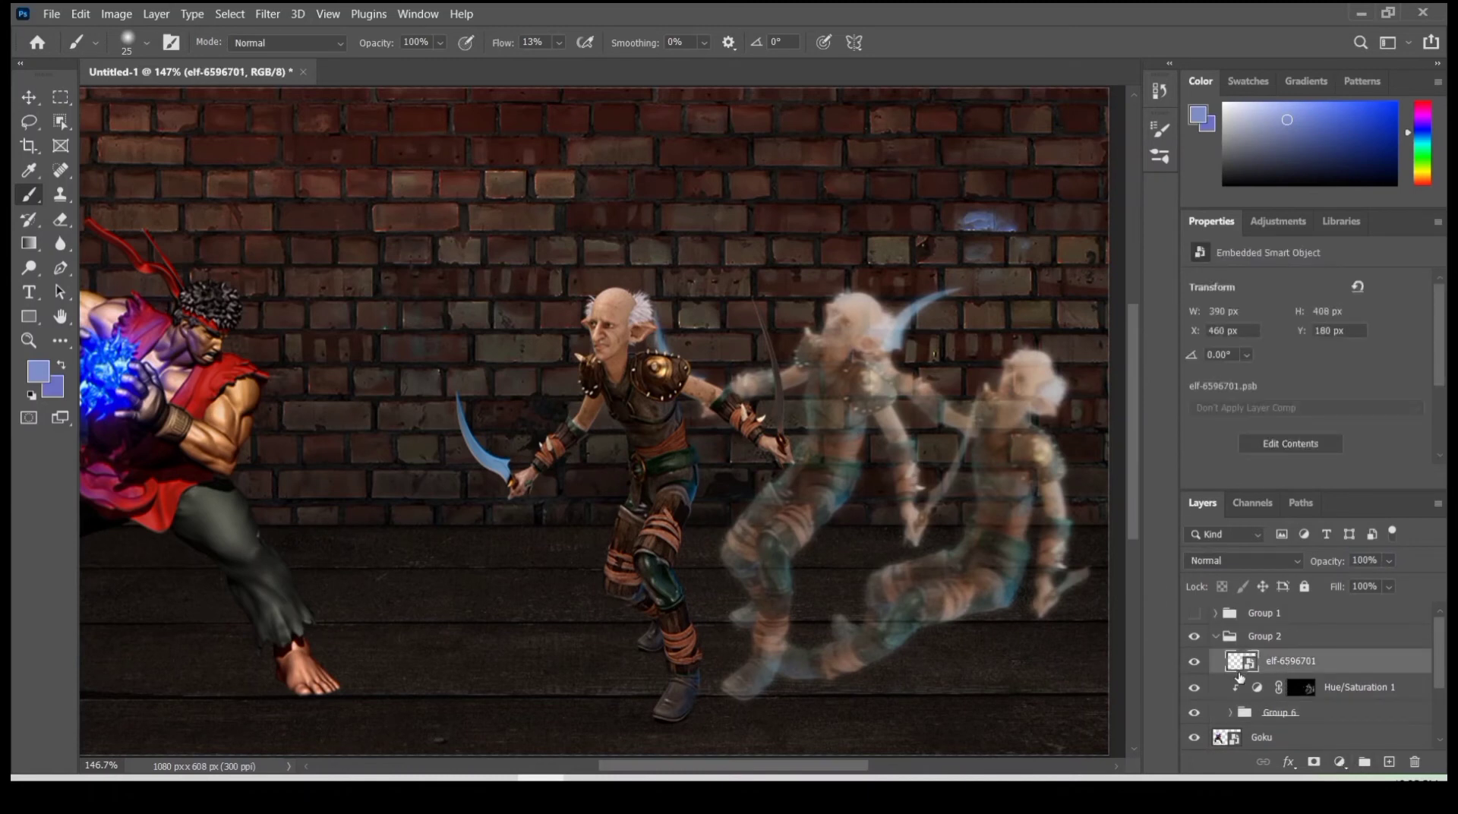
key(ctrl+shift+alt+n)
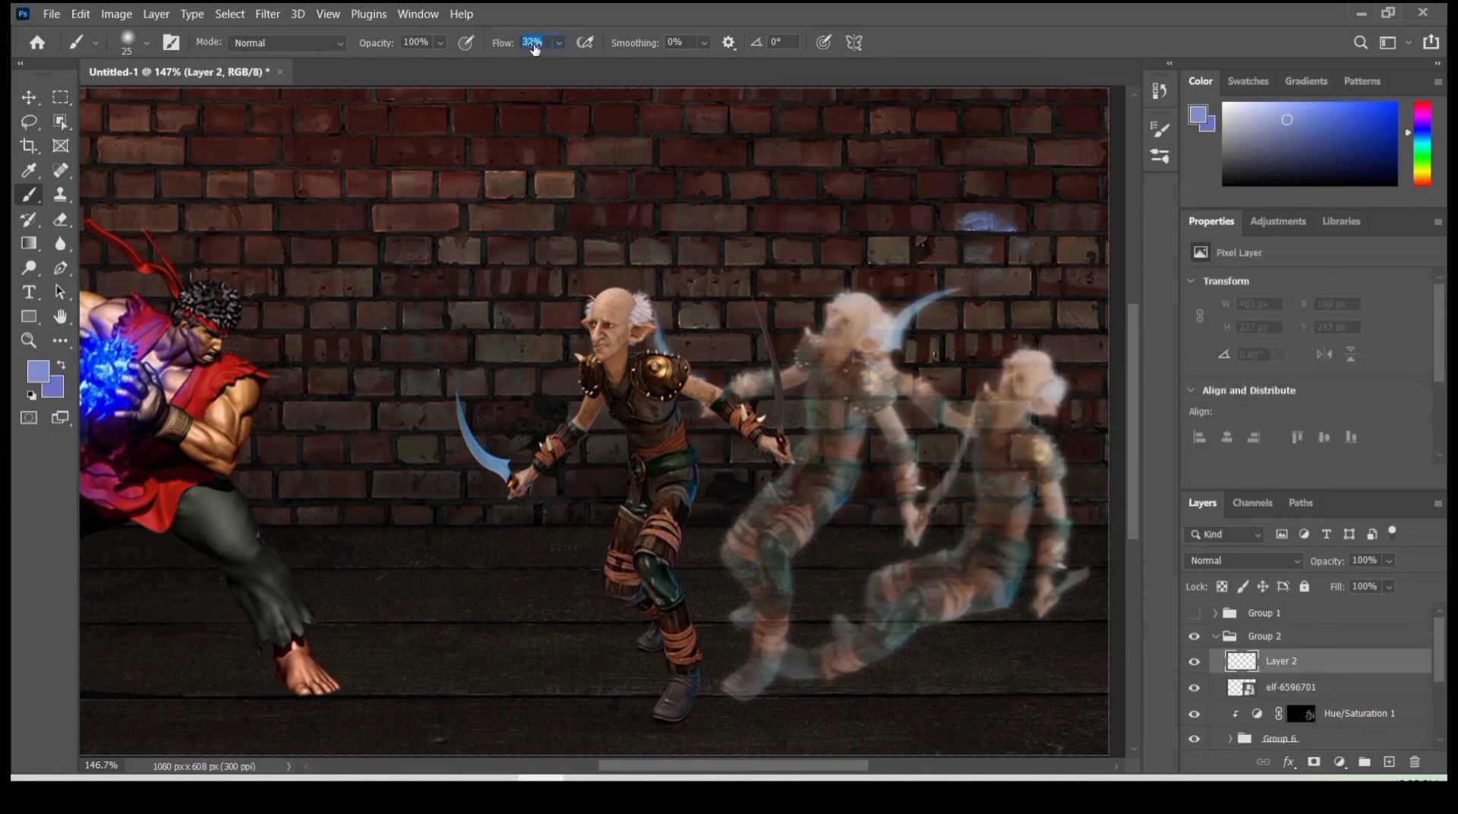
- Load the front elf's outline and brush light blue along its rear side on Layer 2 at 49% flow, and deselect
ctrl+click(1242, 691)
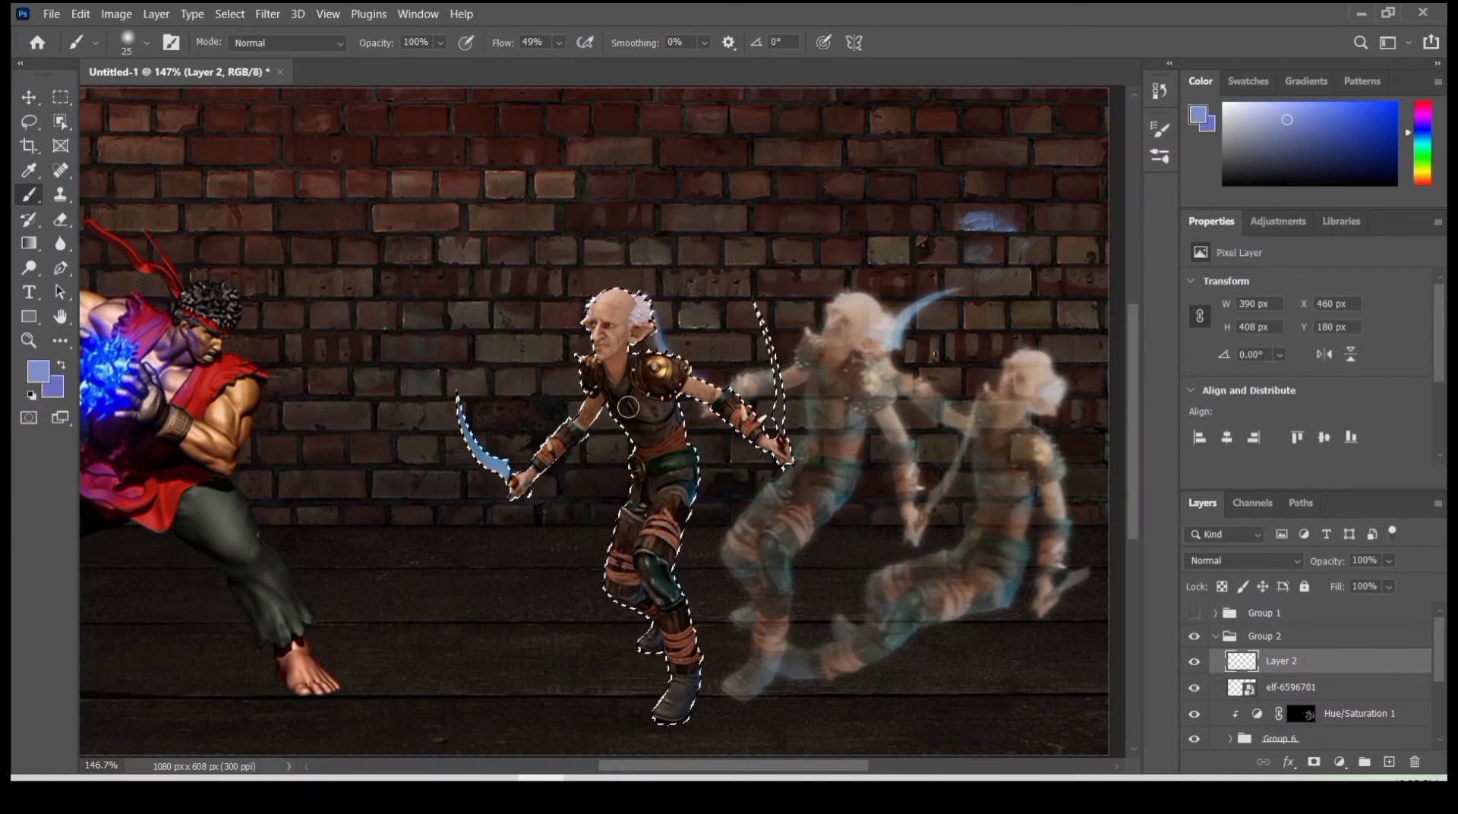
drag(672, 395, 698, 682)
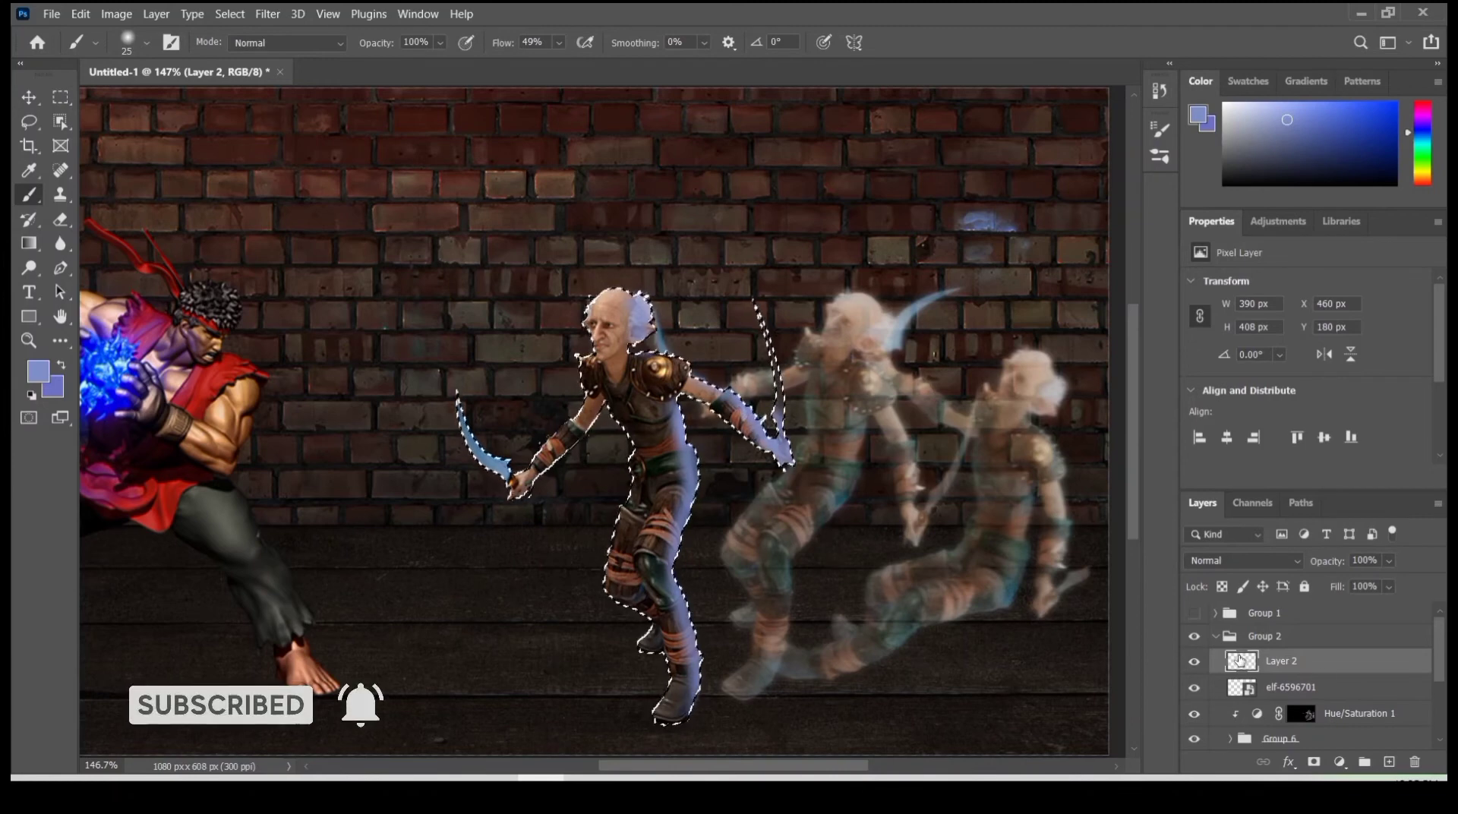
key(ctrl+d)
- Apply a Gaussian Blur with a radius of about 2.6 pixels to the blue edge light on Layer 2
click(266, 14)
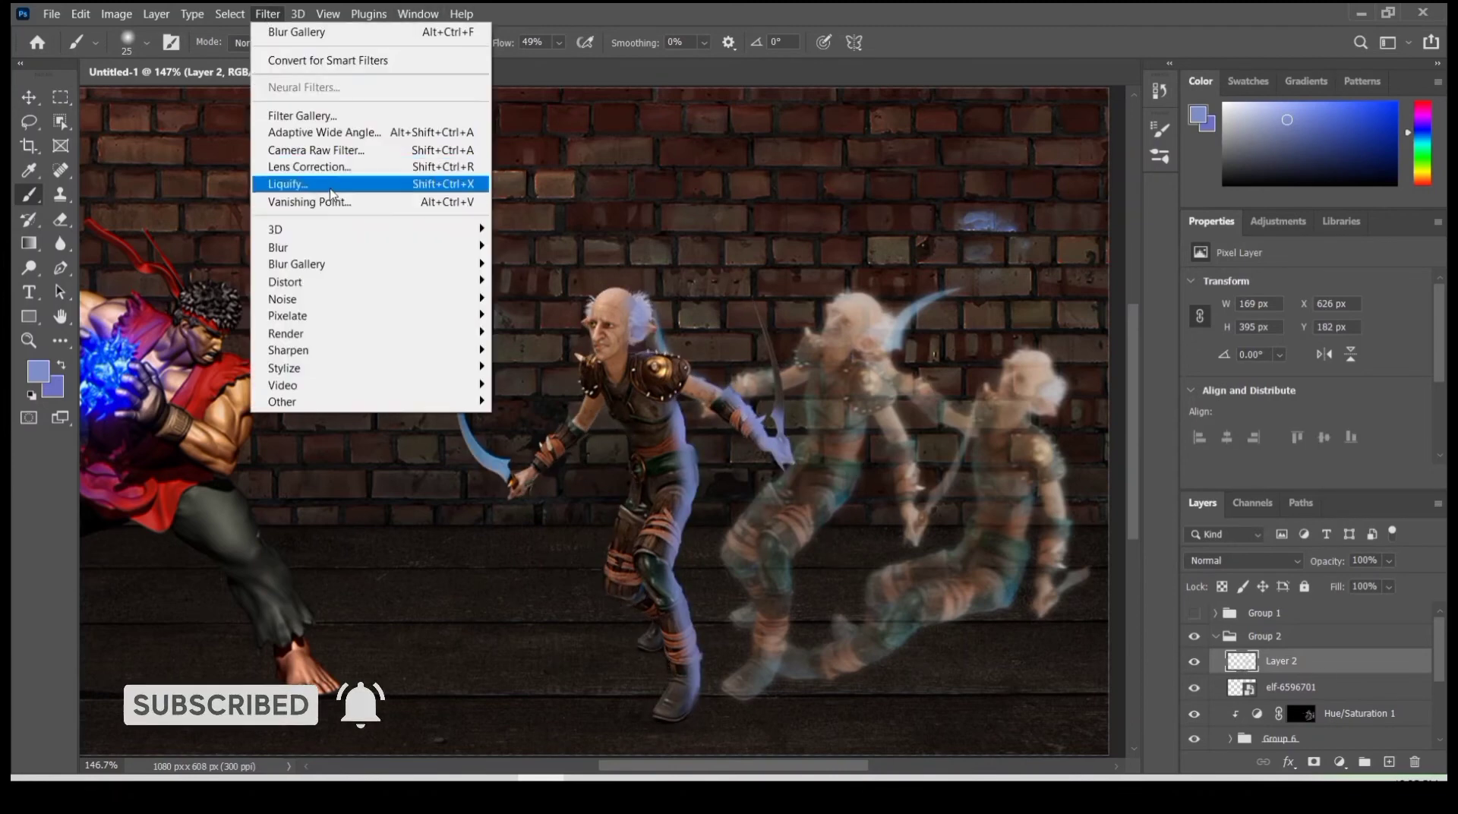
mouse_move(365, 248)
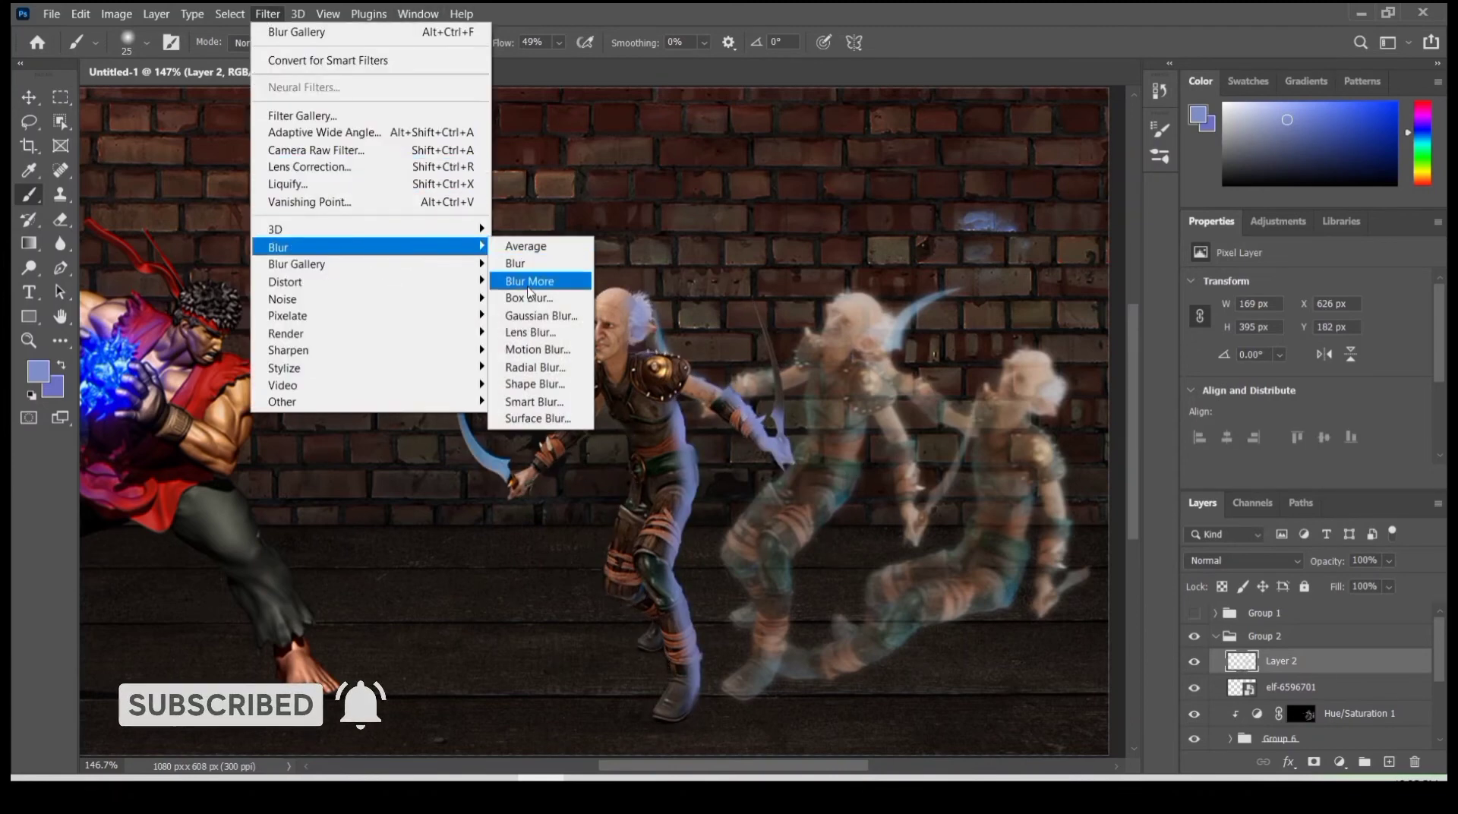
click(532, 319)
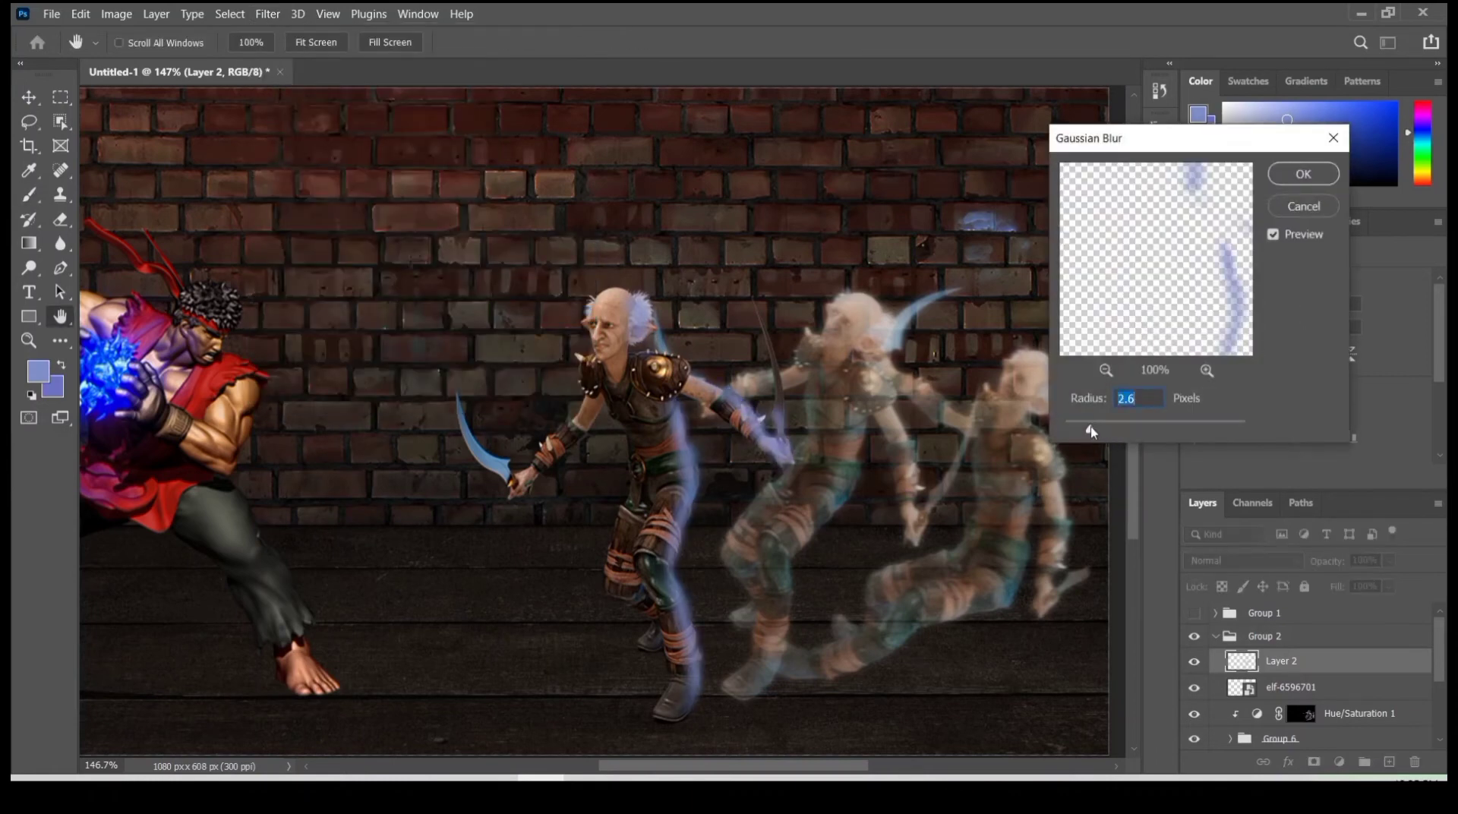
click(1285, 178)
- Smudge the blue edge light outward at 50% strength along the front elf's back, leg and rear arm
key(r)
scroll(695, 433, up, 3)
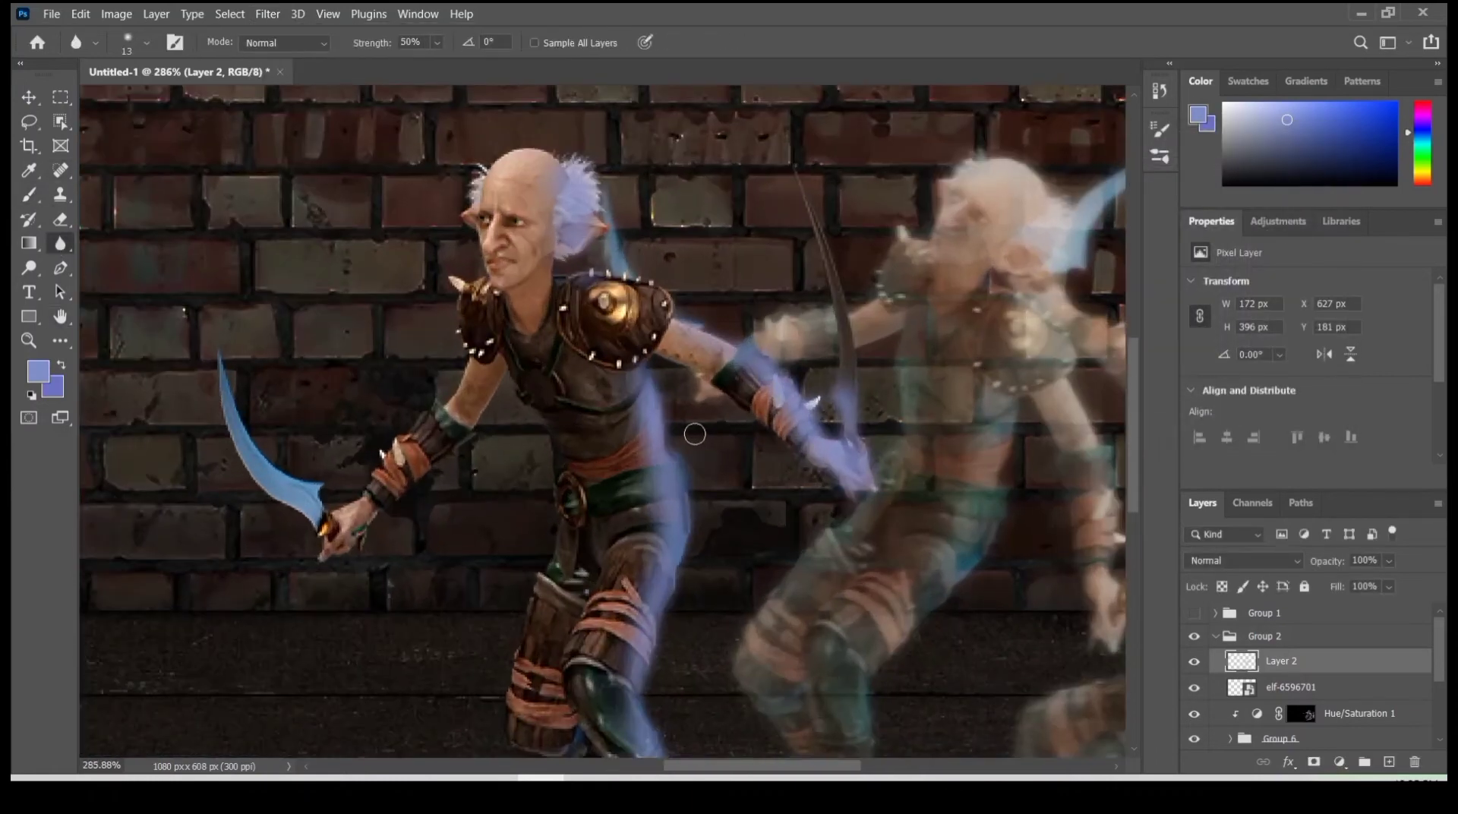
right_click(60, 243)
click(122, 278)
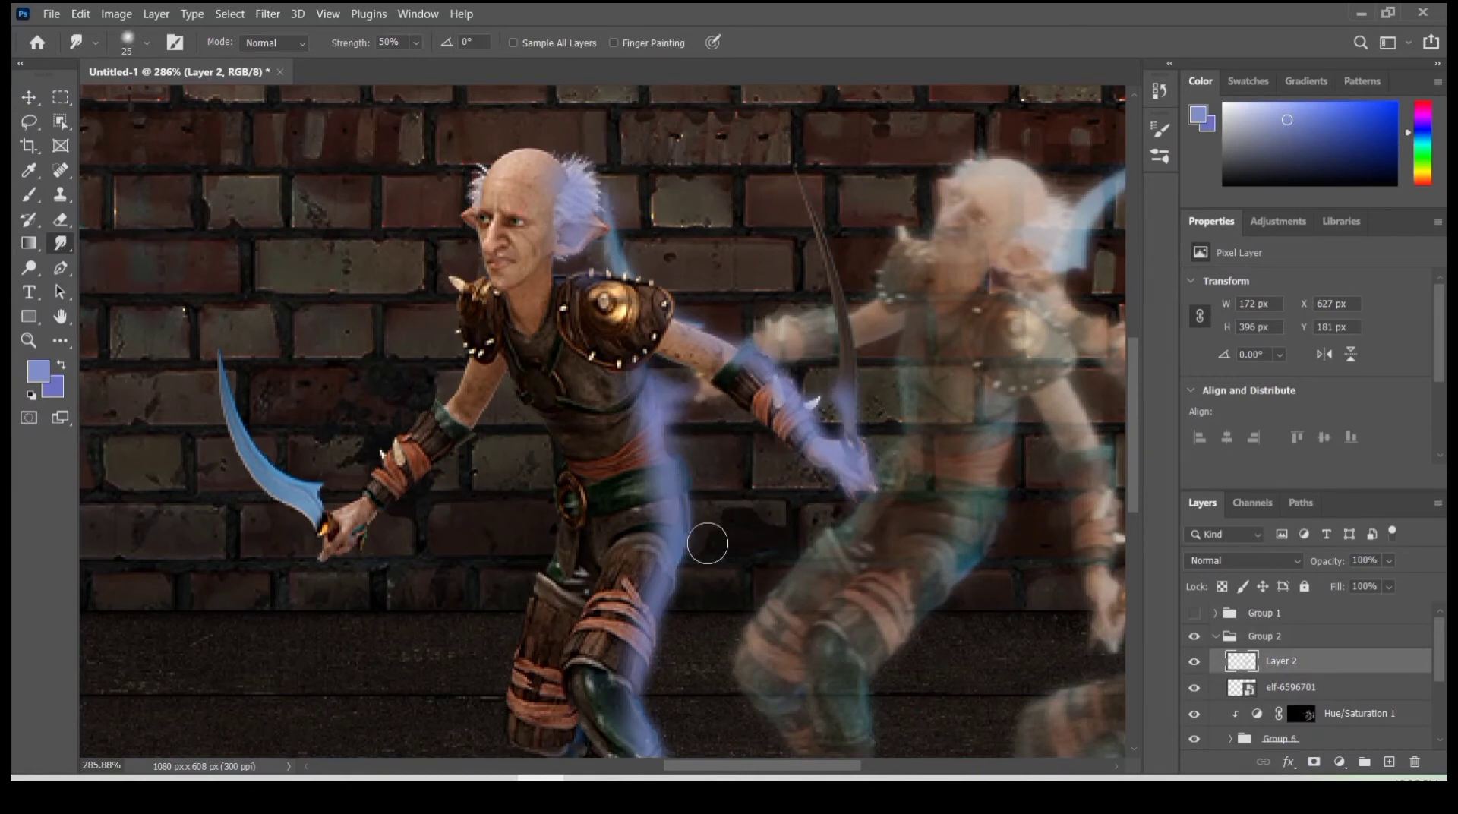
mouse_move(707, 544)
mouse_down()
mouse_move(710, 514)
mouse_move(676, 491)
mouse_move(748, 460)
mouse_up()
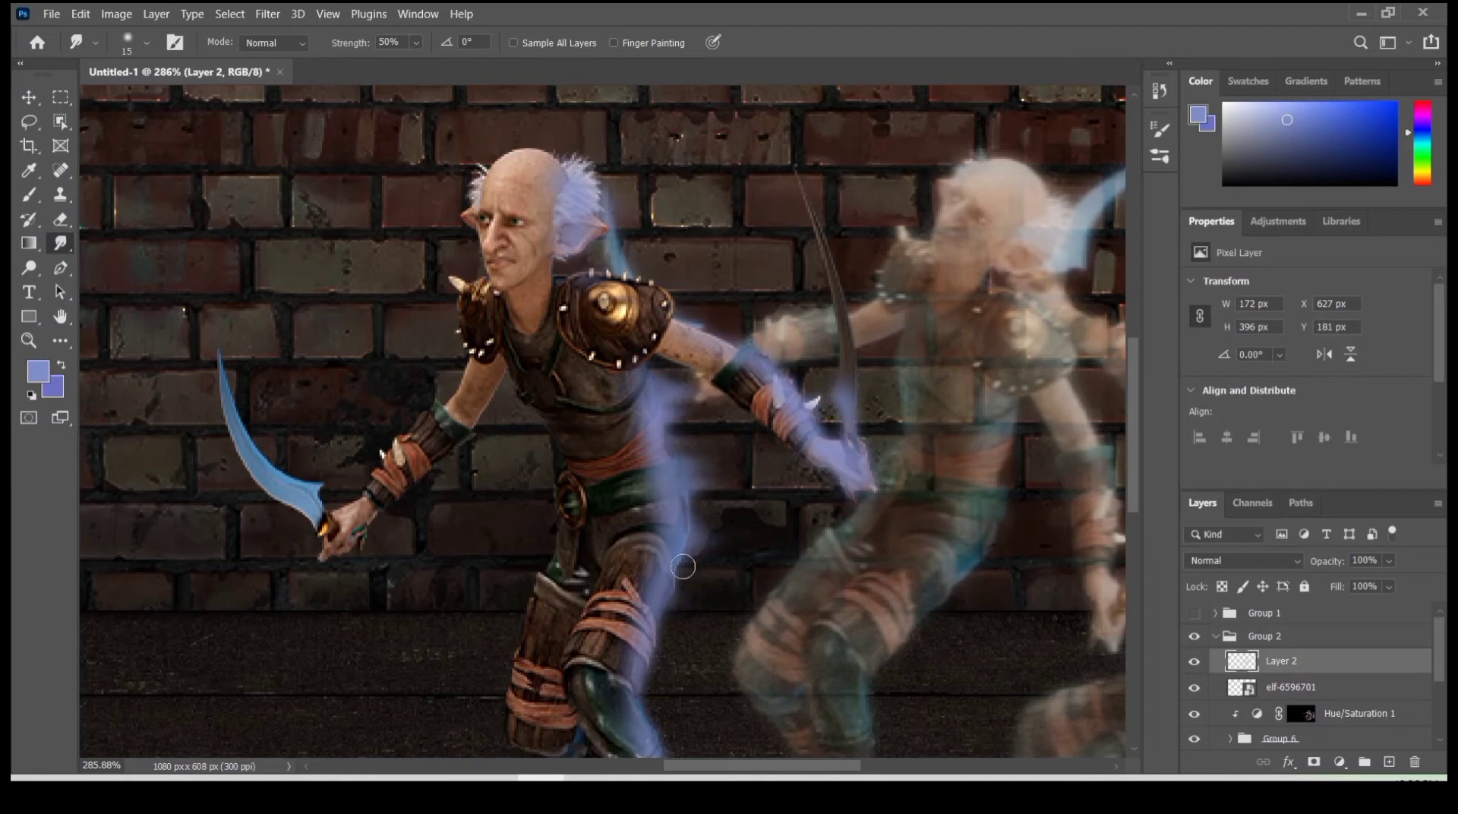
drag(683, 566, 768, 574)
drag(647, 652, 773, 587)
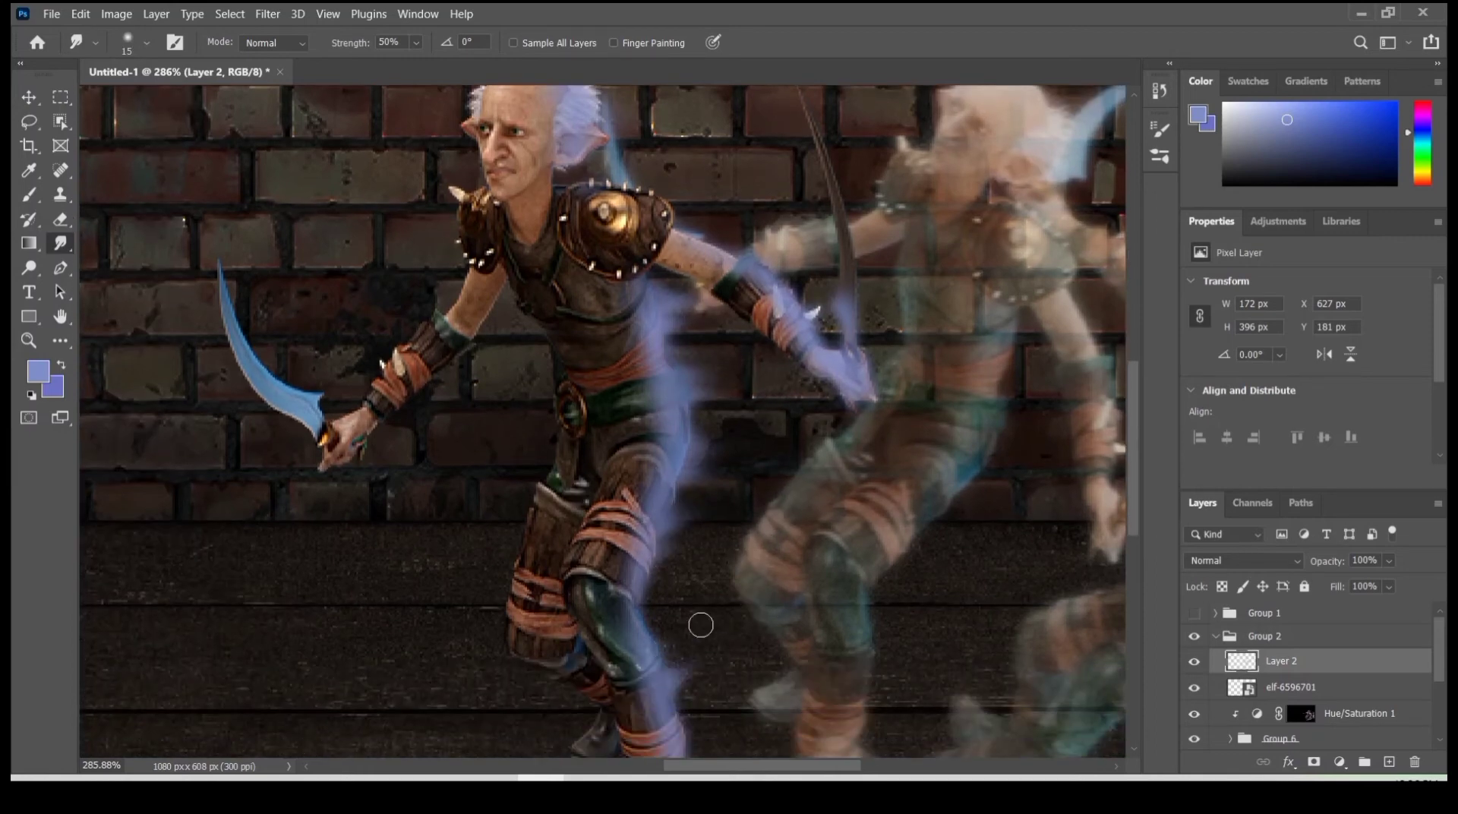
scroll(746, 568, down, 5)
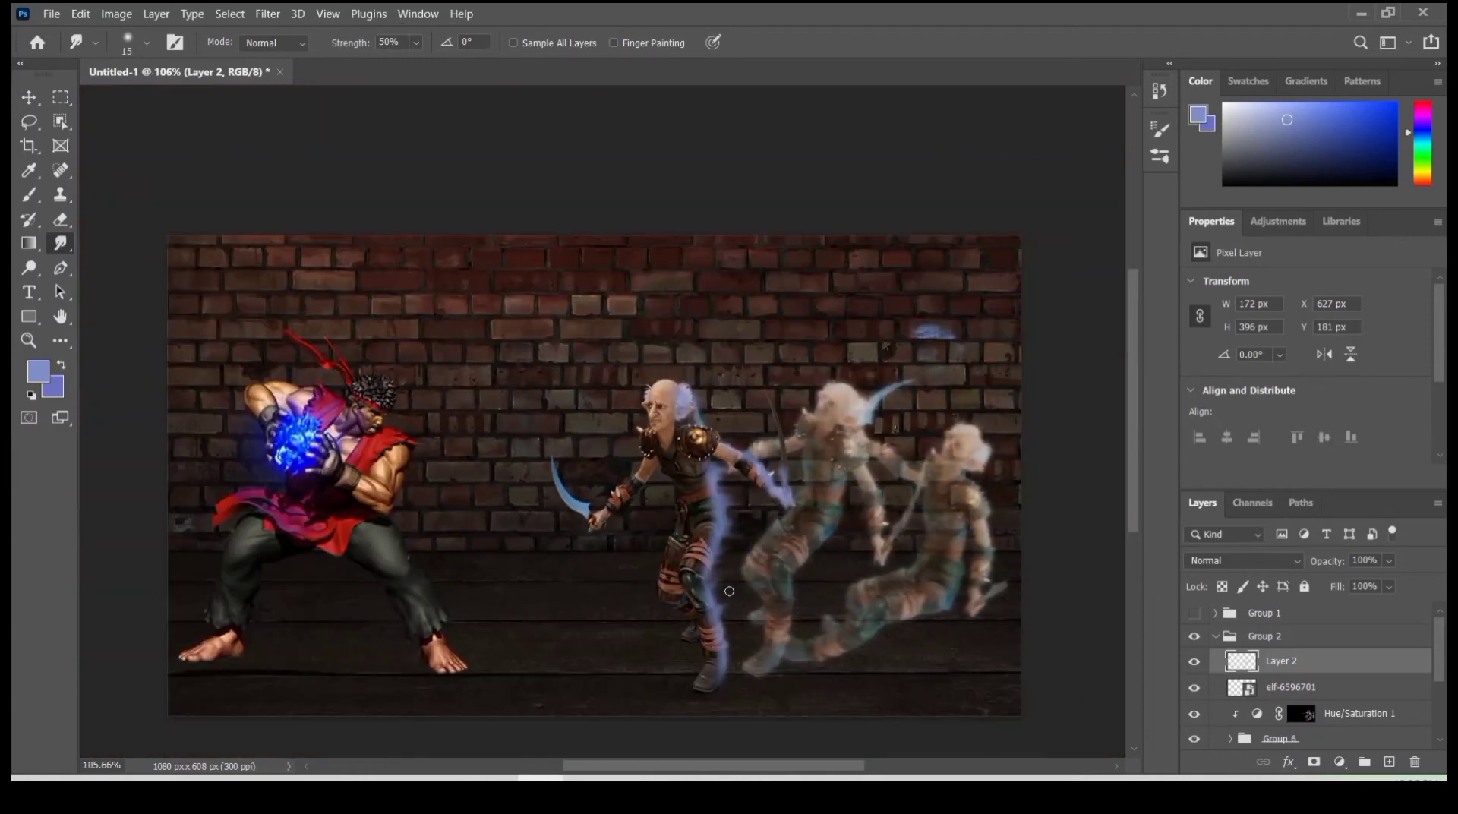
scroll(802, 461, up, 4)
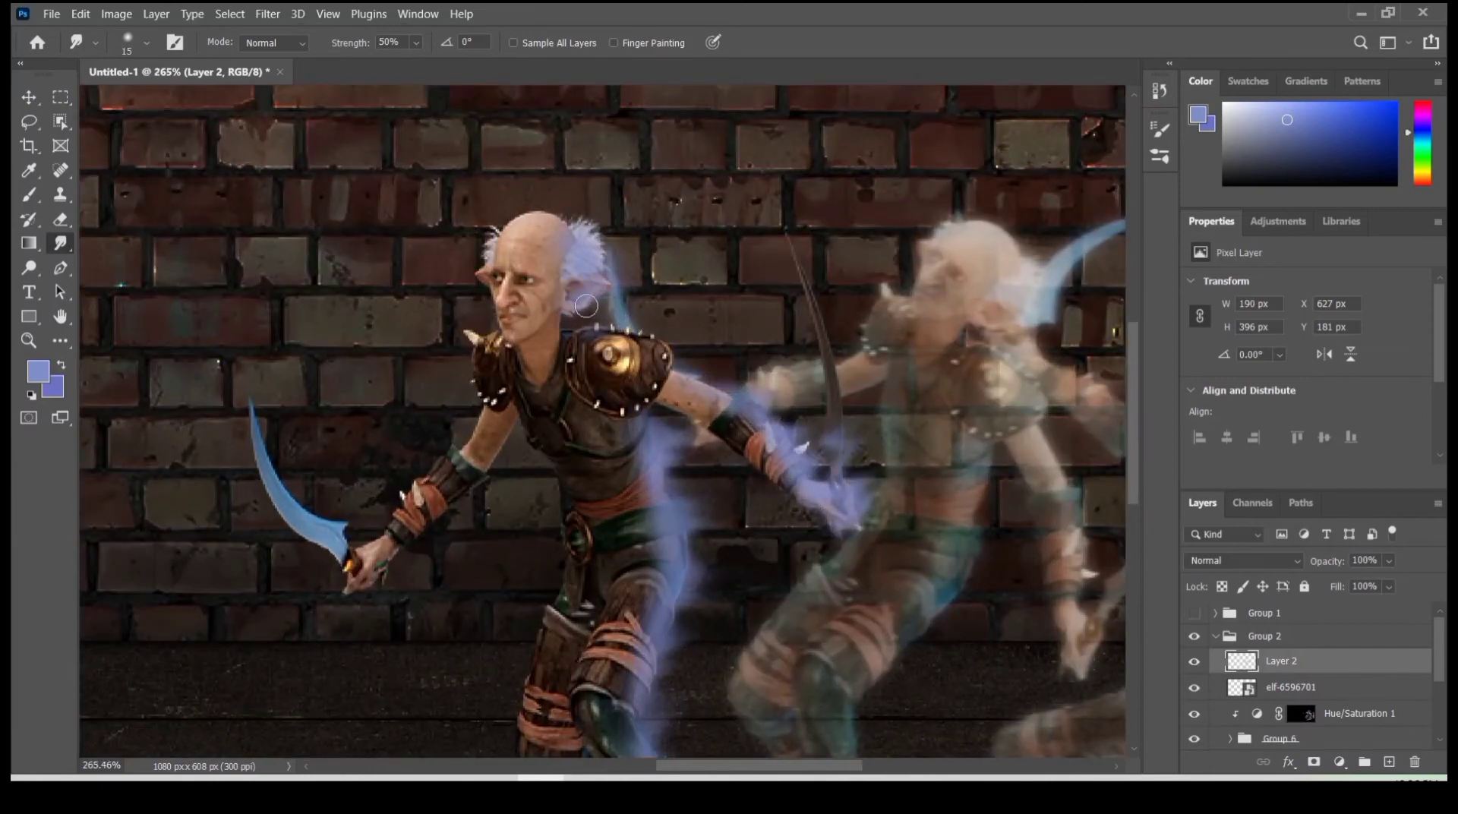
scroll(586, 305, down, 6)
scroll(605, 302, up, 5)
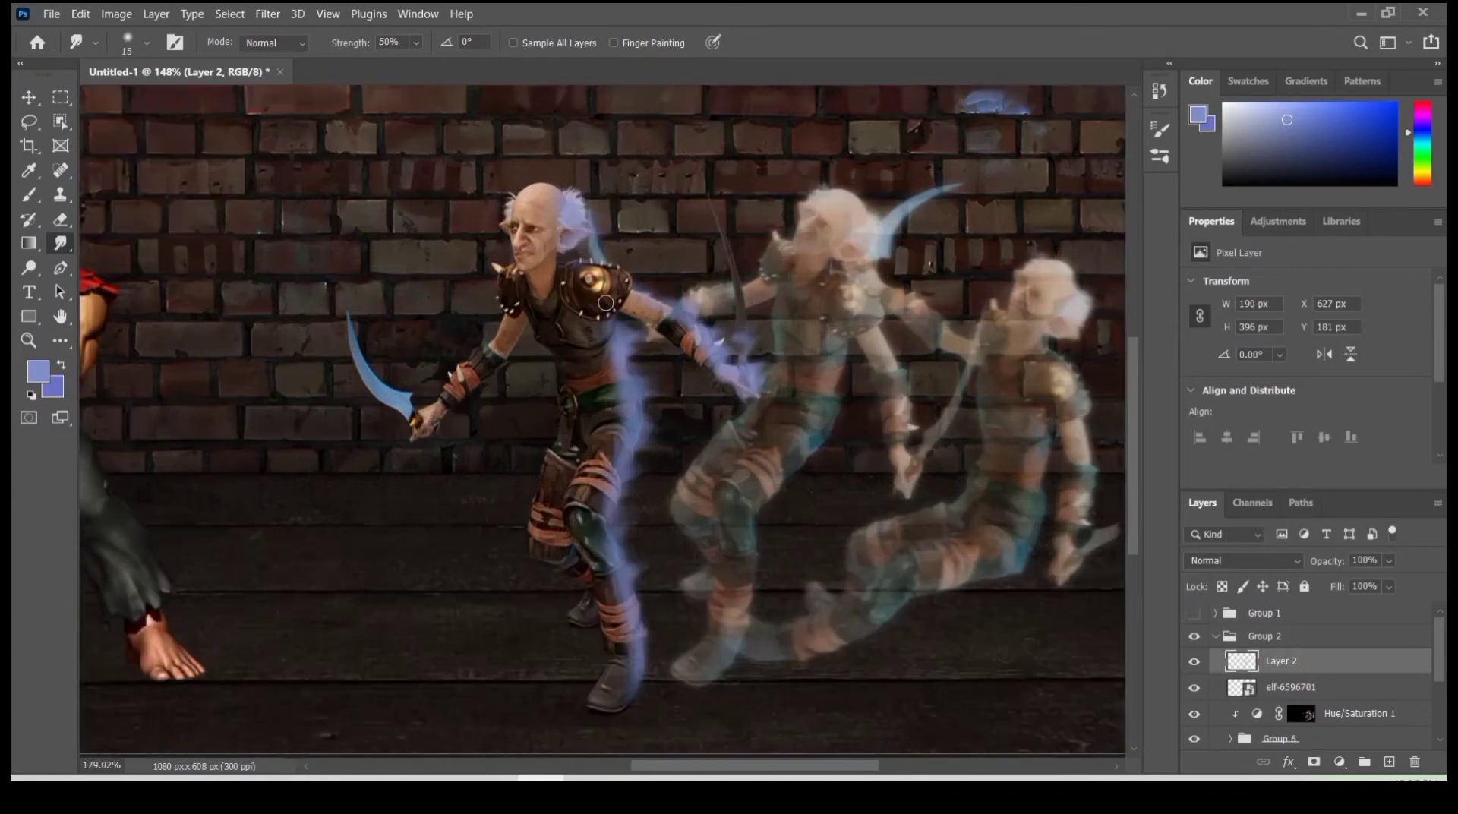
- Mask away excess blue glow on the front elf with a black brush at 49% flow, and set Layer 2's opacity to 91%
scroll(606, 302, down, 3)
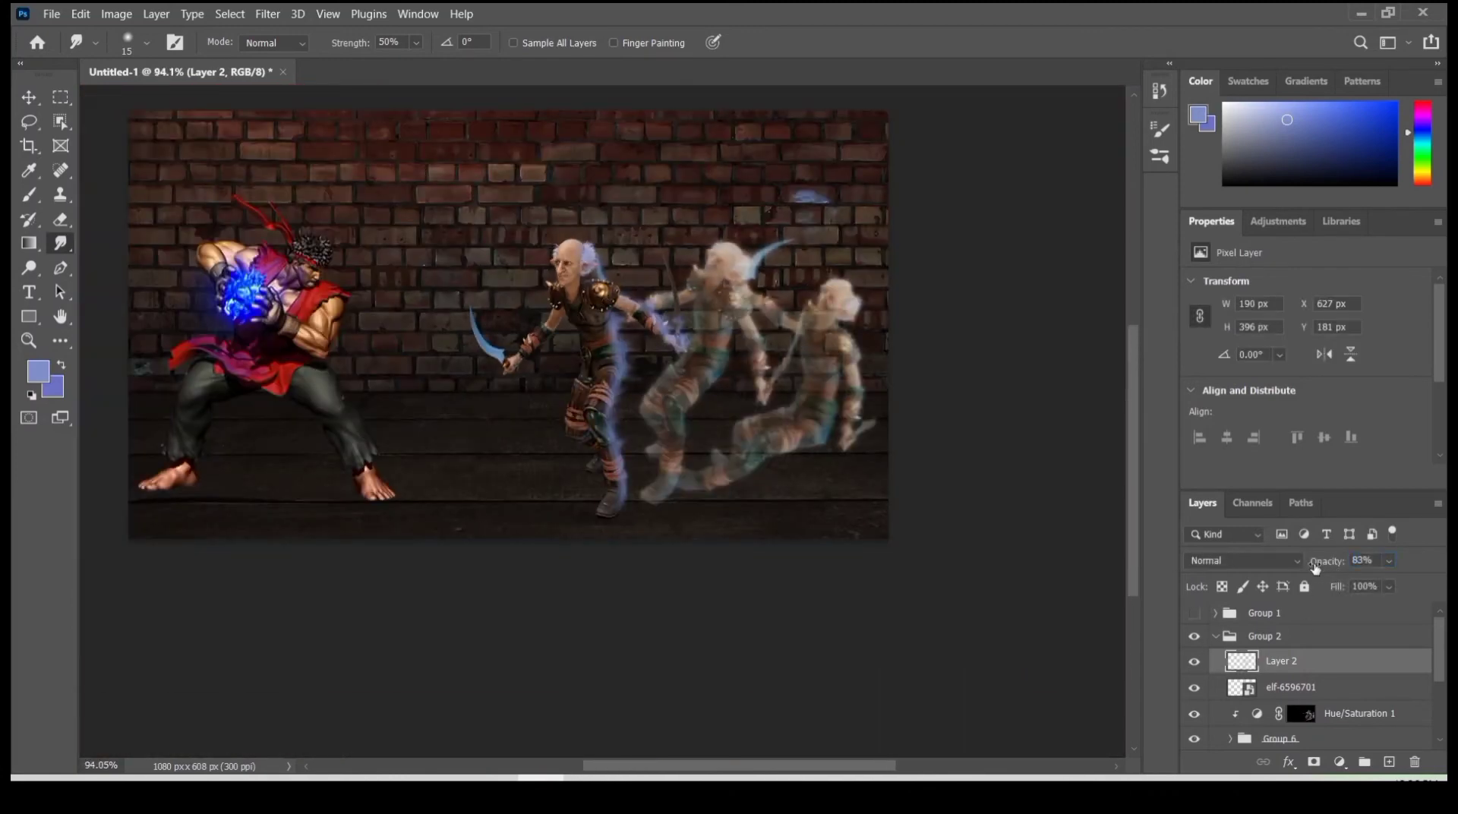
click(1314, 761)
scroll(553, 423, up, 3)
click(28, 196)
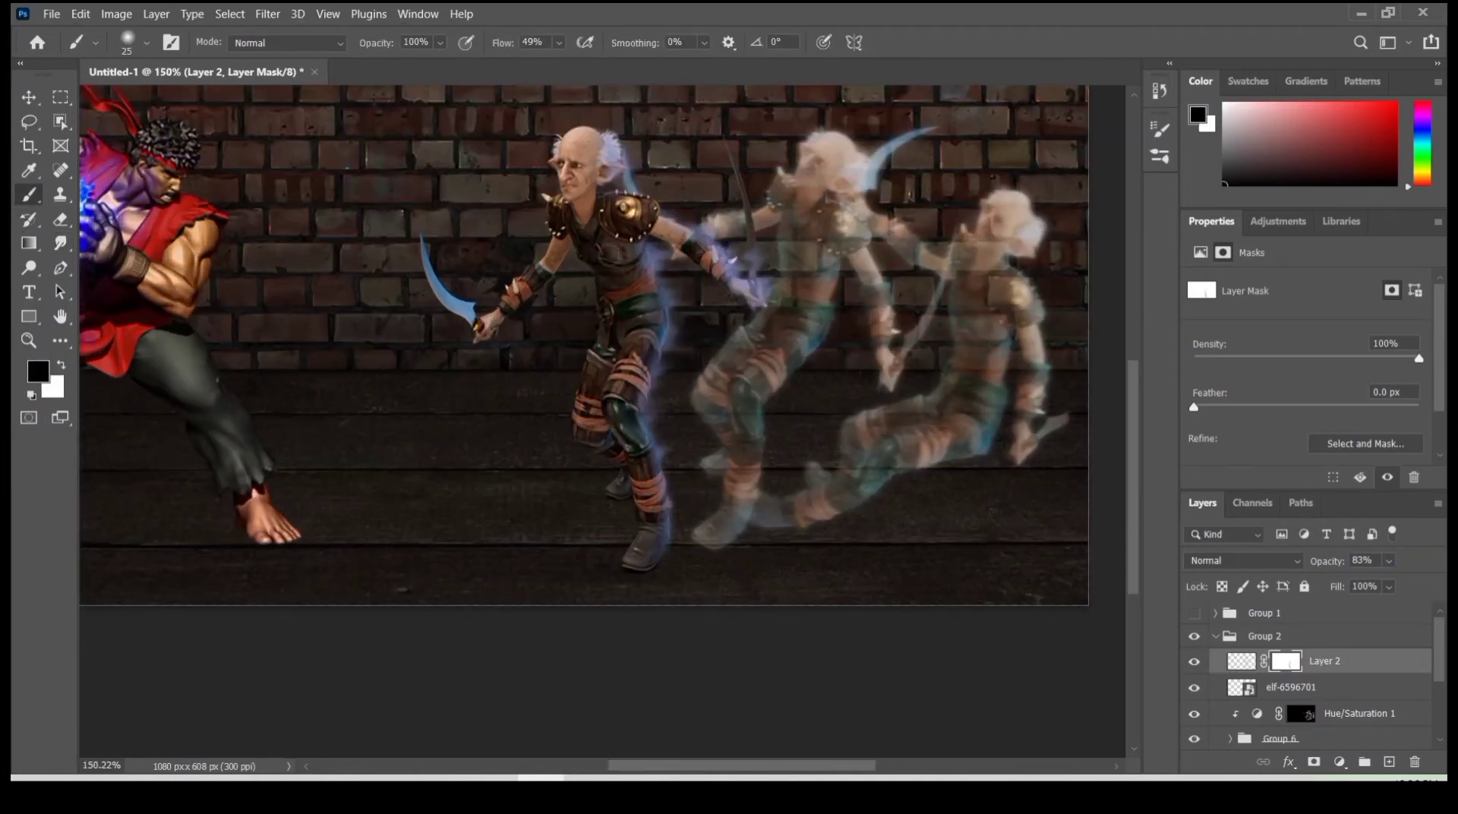
scroll(636, 343, down, 10)
scroll(655, 422, up, 16)
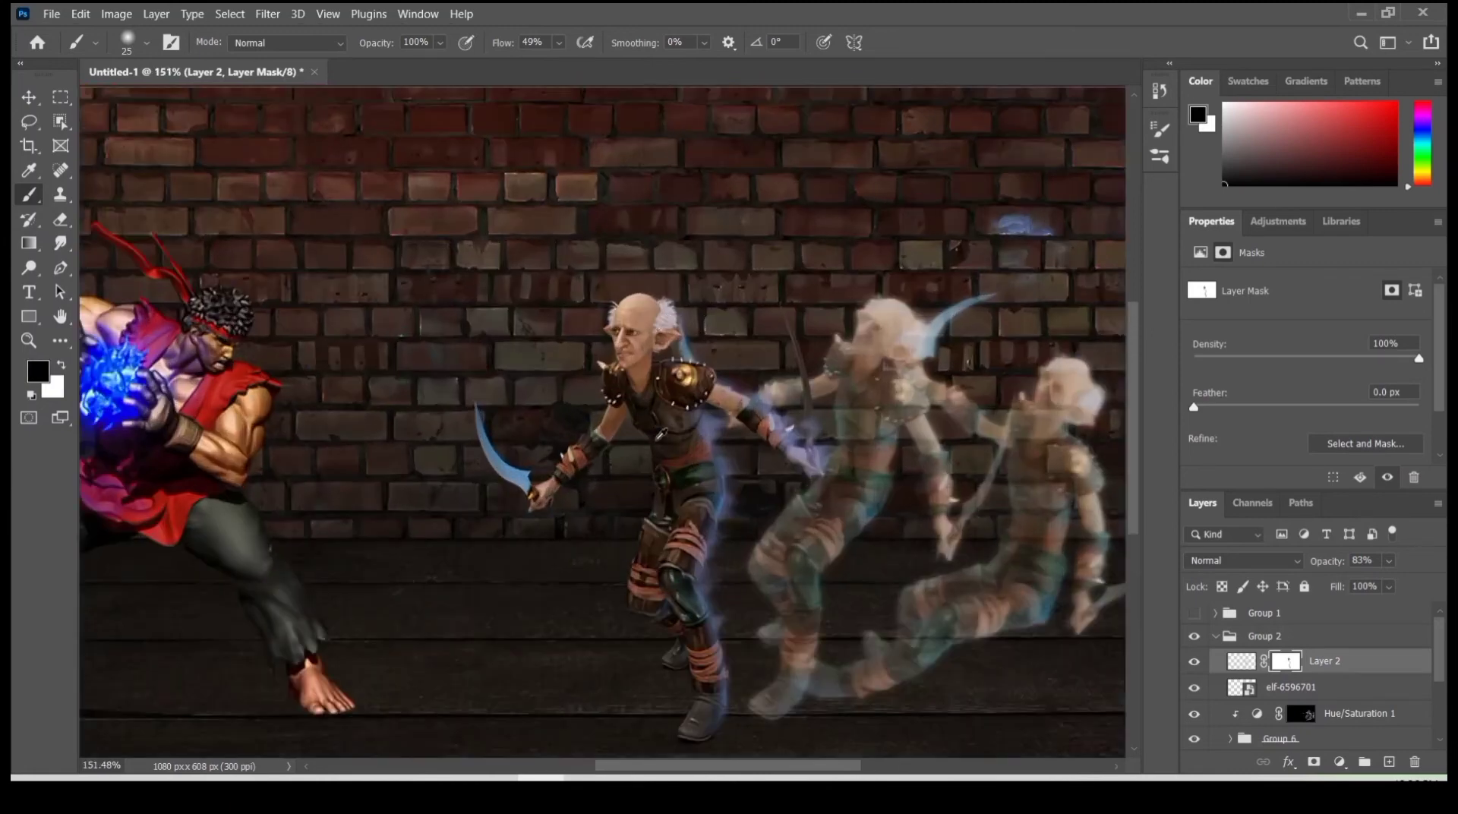
click(1245, 662)
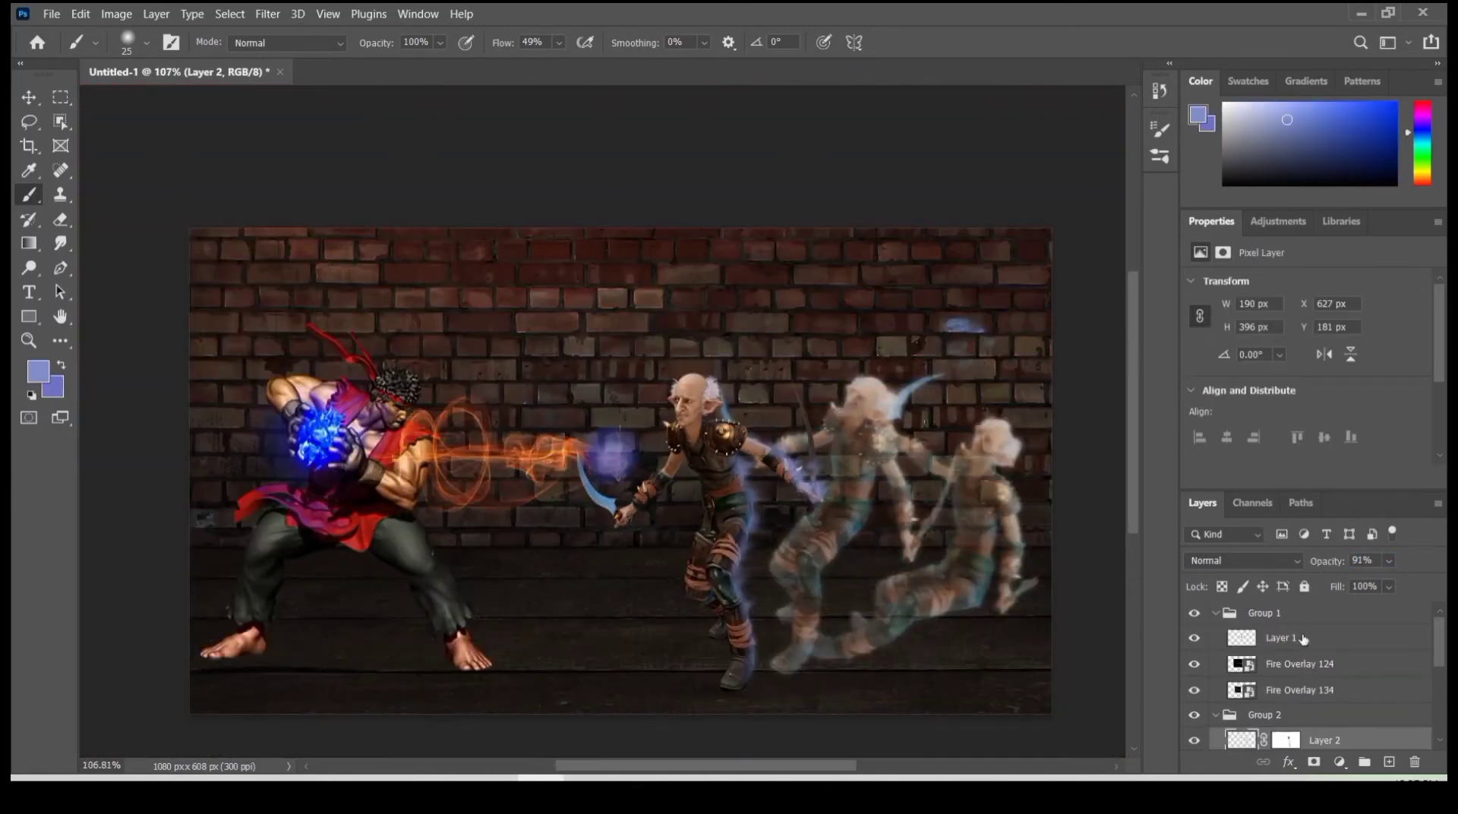
key(ctrl+t)
key(Return)
- Select Fire Overlay 124 and Fire Overlay 134 in Group 1 and enlarge them together so the flames reach the elf's chest
click(1299, 664)
shift+click(1299, 690)
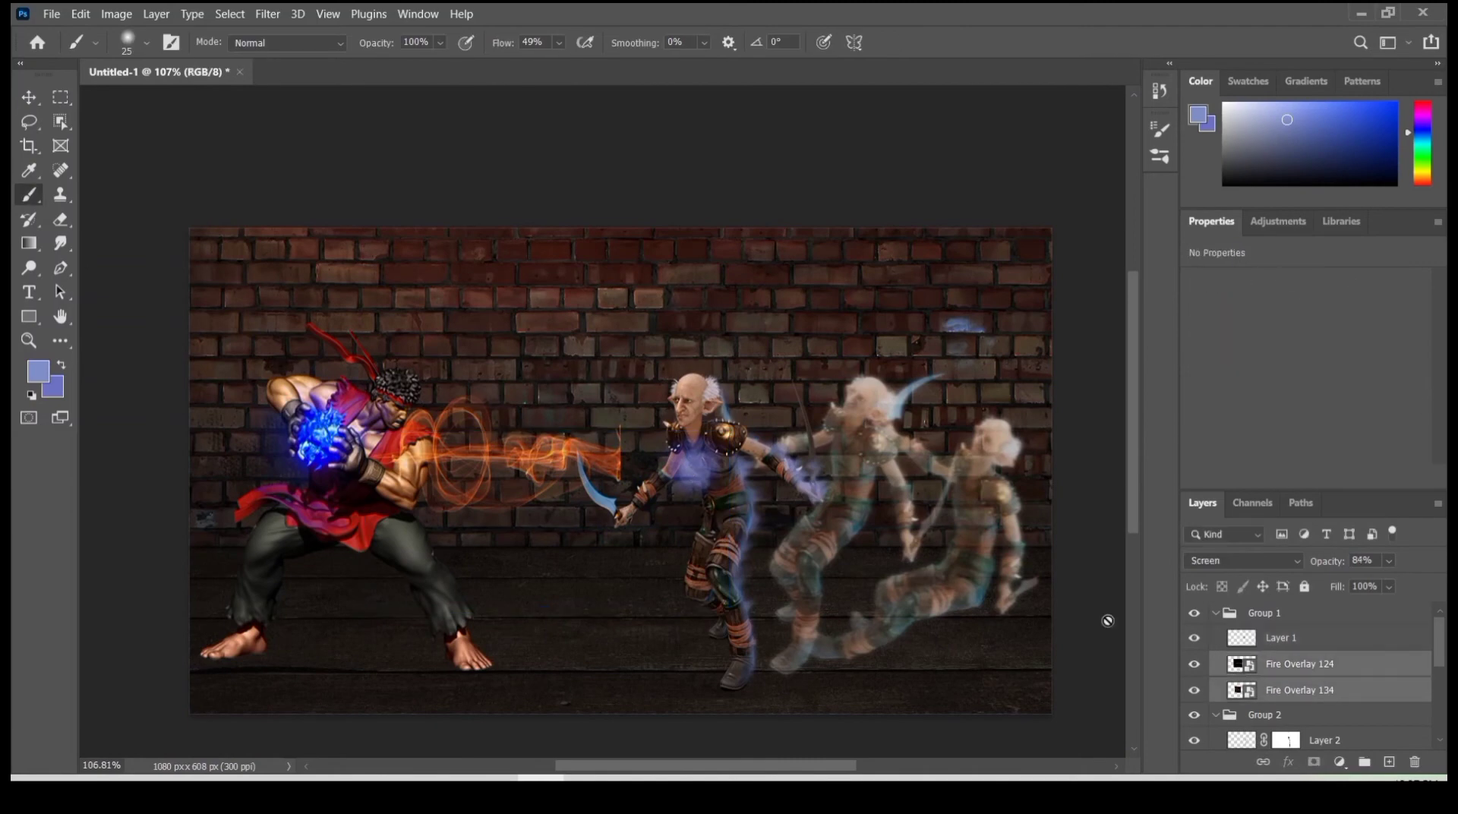
key(ctrl+t)
drag(621, 453, 690, 468)
key(Return)
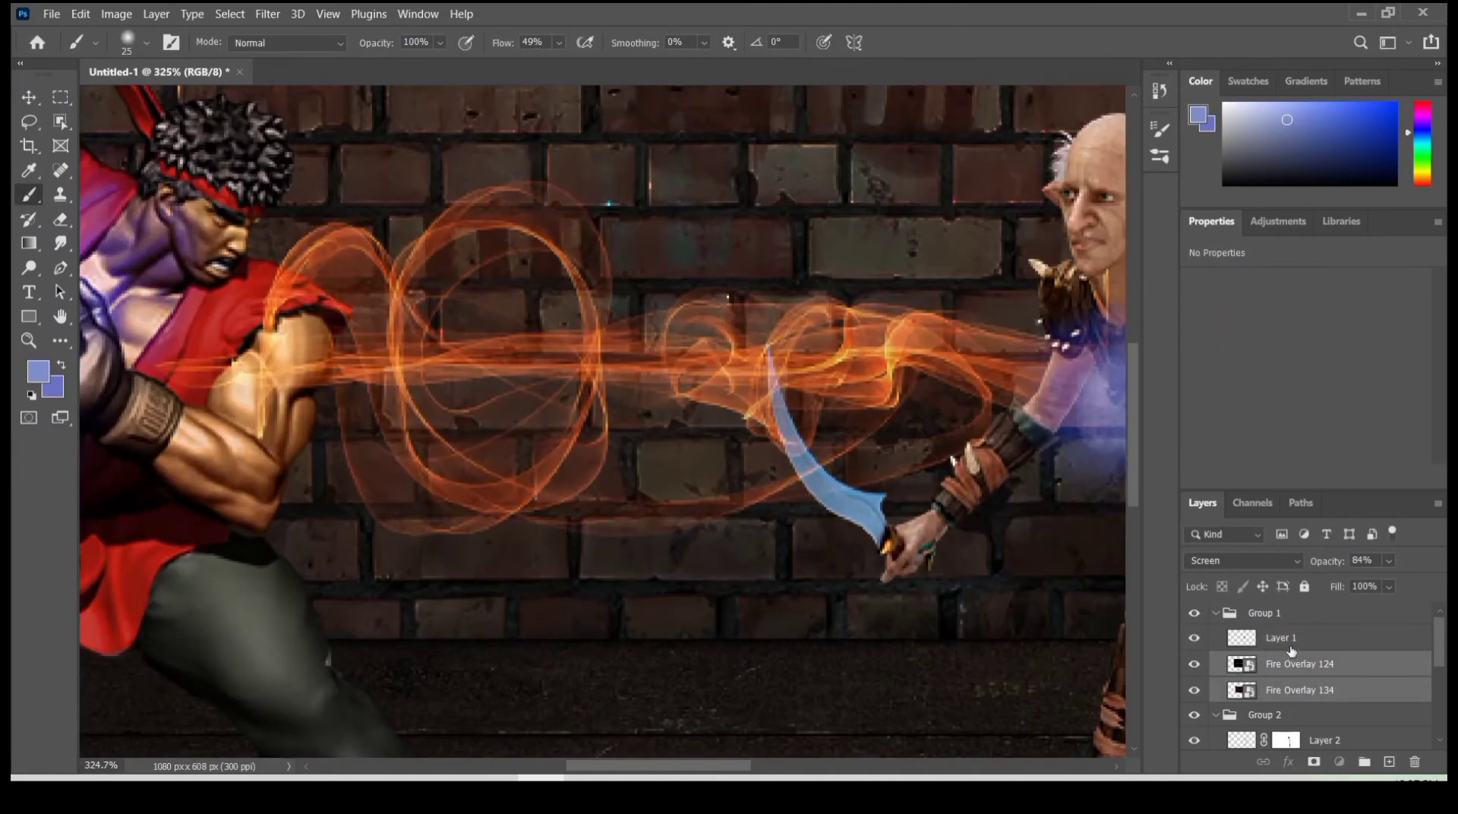
- Add a Hue/Saturation adjustment clipped to Group 1 and shift its hue to recolor the orange flames blue
click(1338, 761)
click(1336, 585)
drag(1337, 638, 1312, 603)
drag(1311, 602, 1312, 607)
click(1286, 453)
drag(1195, 355, 1336, 357)
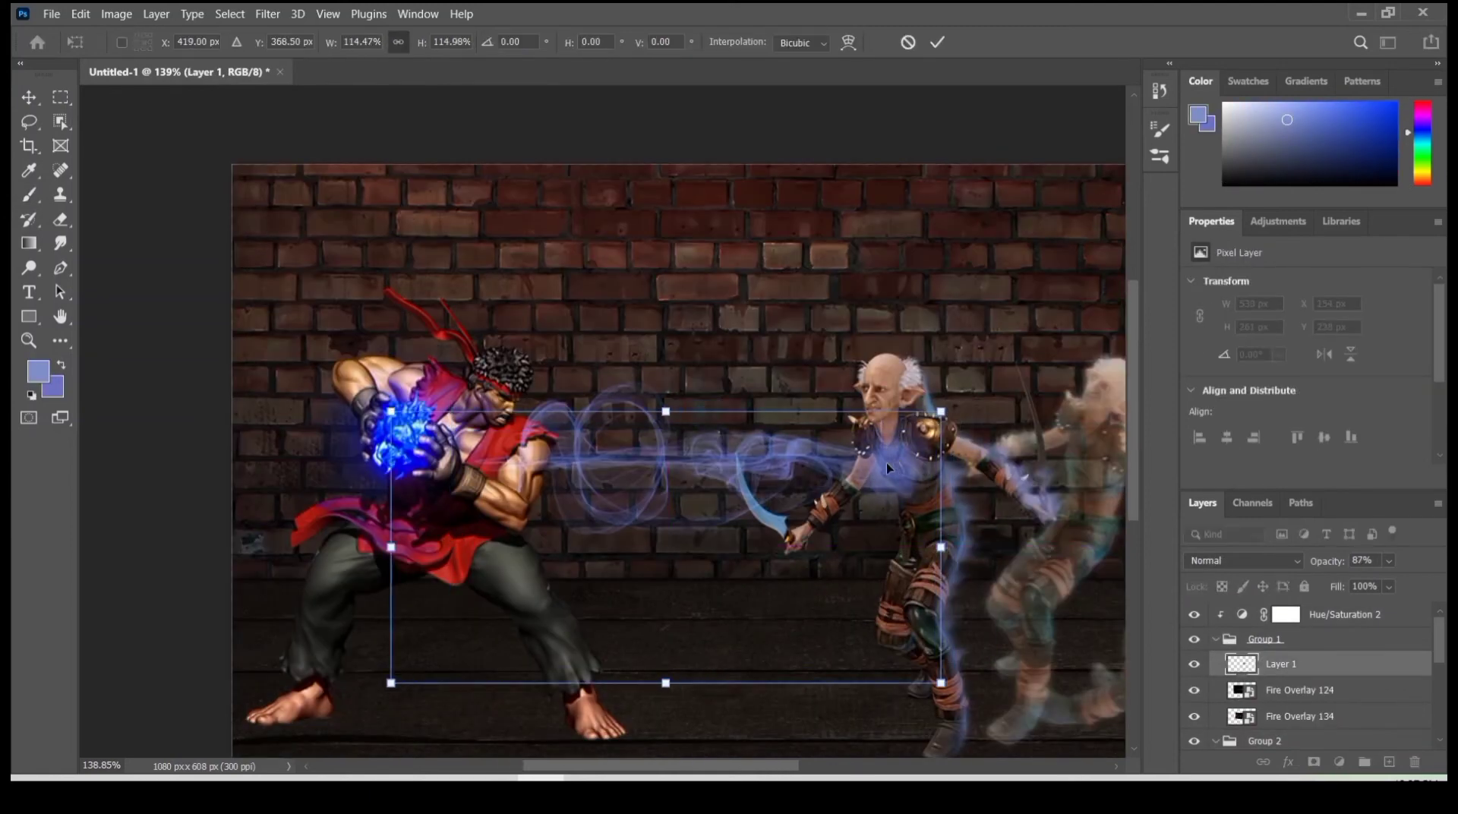
- Enlarge Layer 1's glow to about 115% with Normal blending, and give Group 1 Screen blending
click(1243, 560)
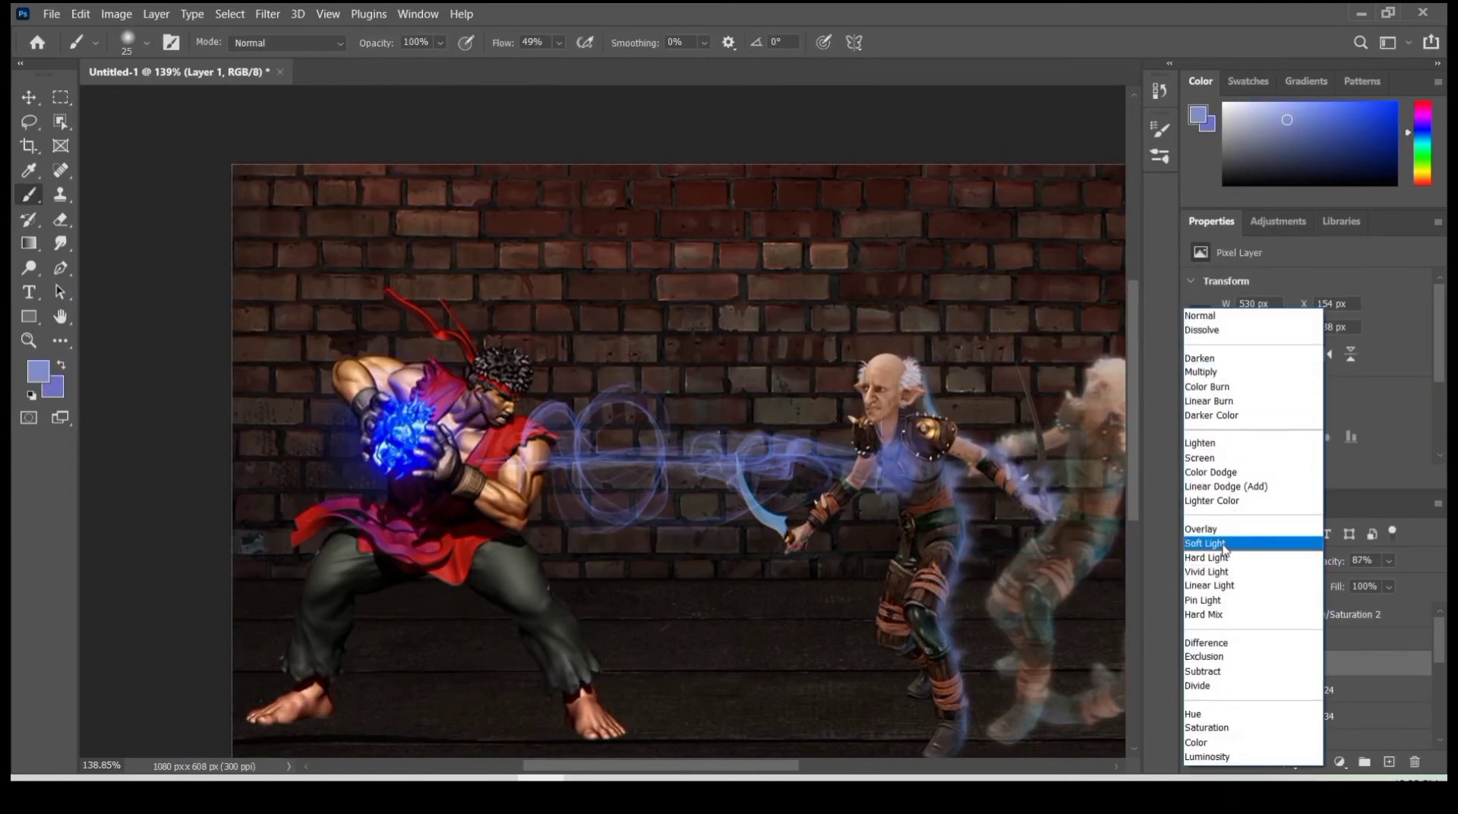
click(1199, 320)
click(1328, 642)
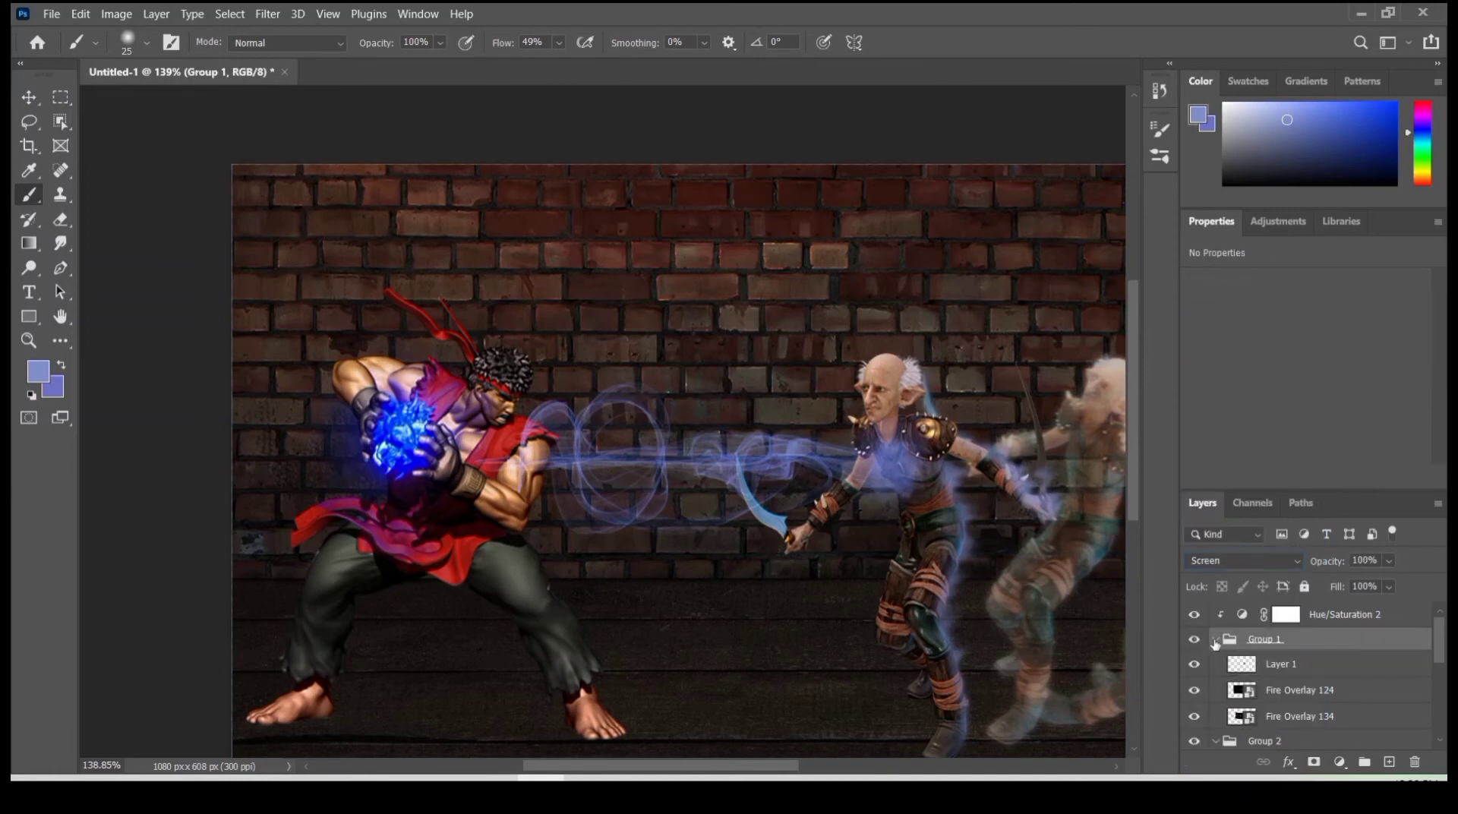
click(1215, 640)
click(1243, 561)
click(1370, 453)
- Add an empty layer directly above Group 3 and prepare a flattened soft black brush, 40 px at 4% flow
click(1321, 662)
scroll(1007, 634, down, 10)
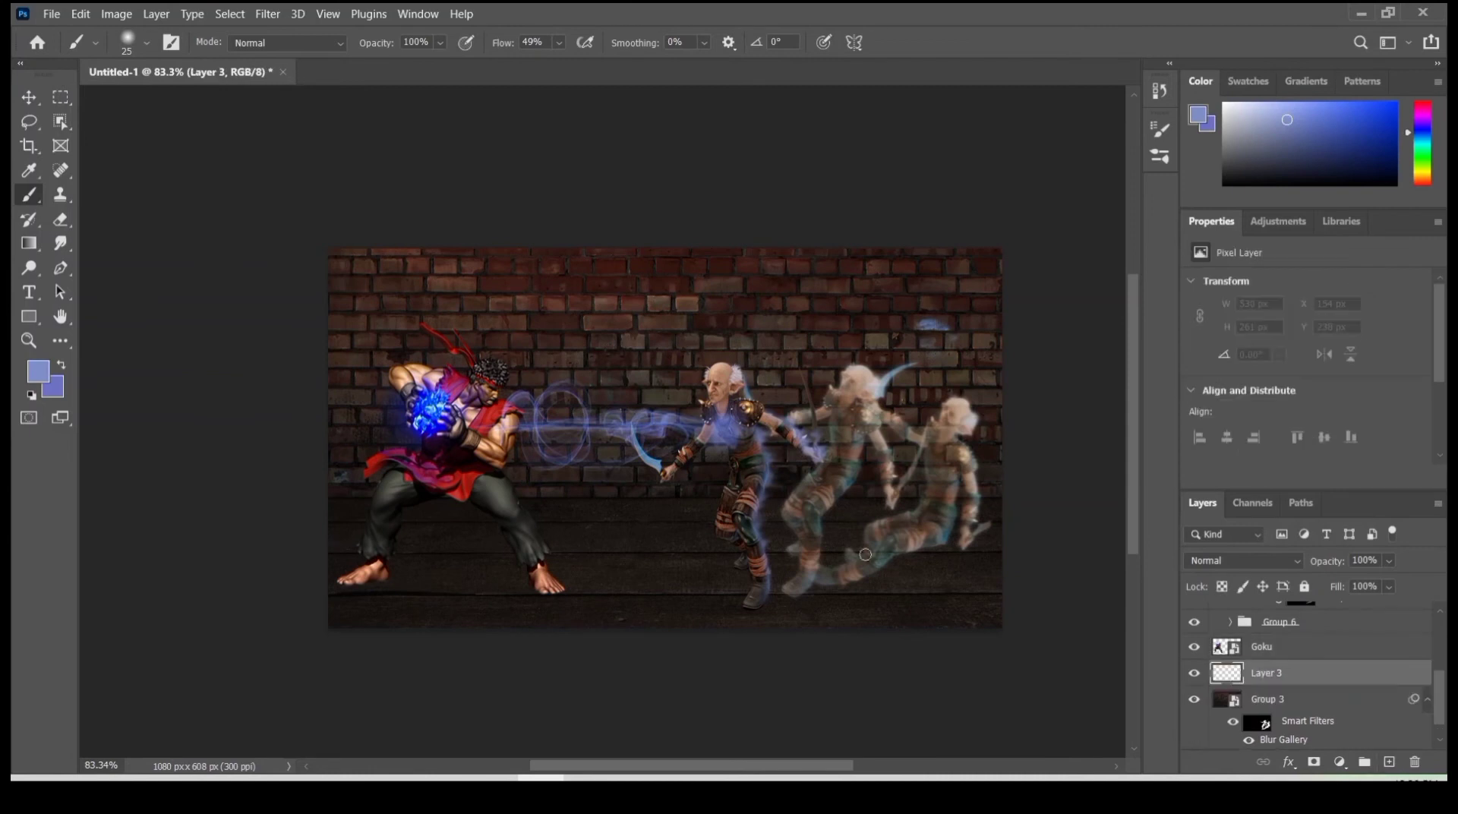
right_click(865, 554)
drag(502, 42, 463, 44)
right_click(615, 426)
click(656, 563)
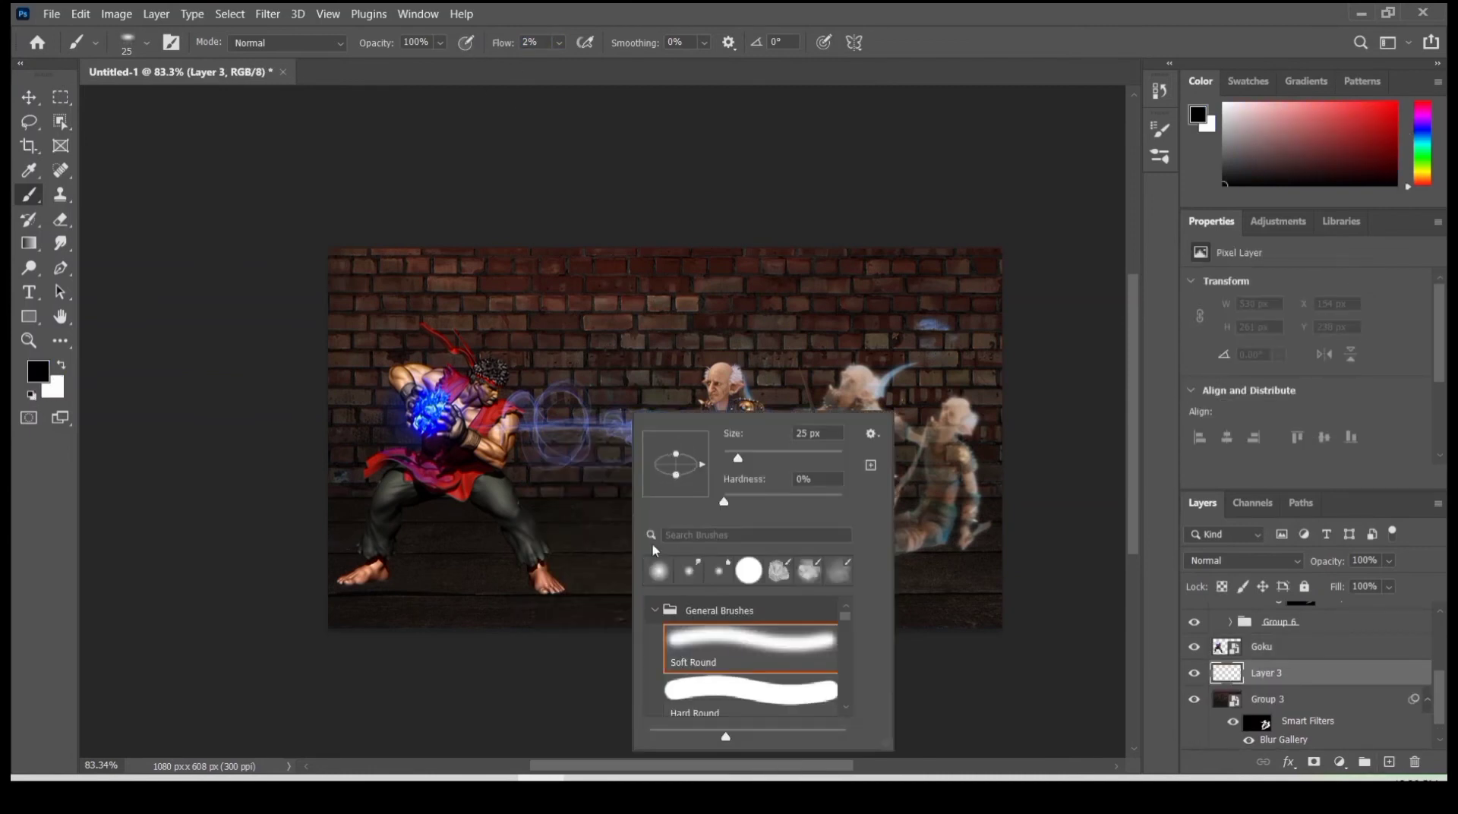
drag(739, 460, 746, 460)
key(Return)
scroll(347, 610, up, 7)
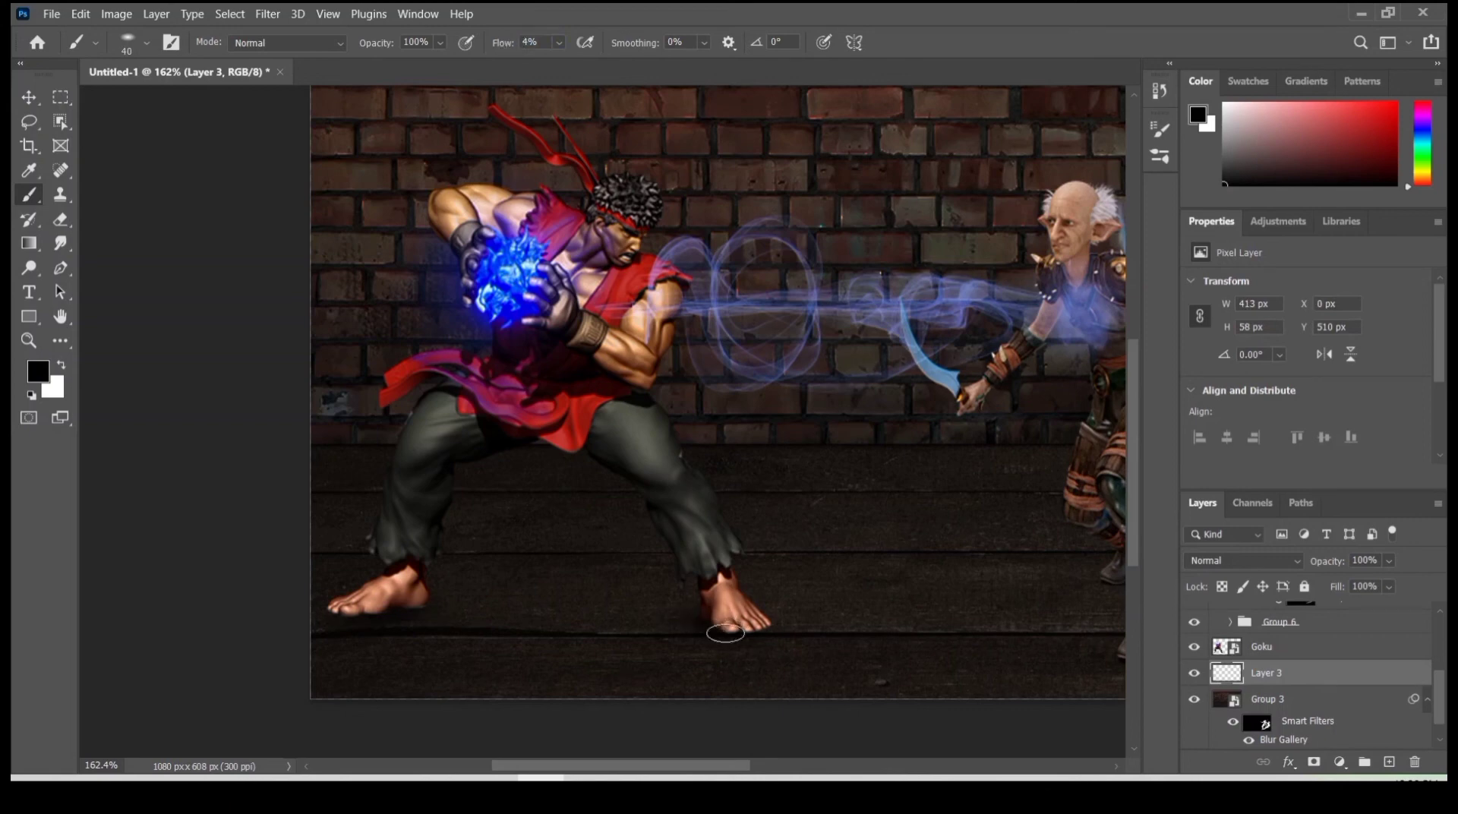
- Paint soft black ground shadows on Layer 3 beneath the fighter's feet, the front elf and the faded elf copies
drag(411, 615, 451, 635)
drag(830, 607, 409, 587)
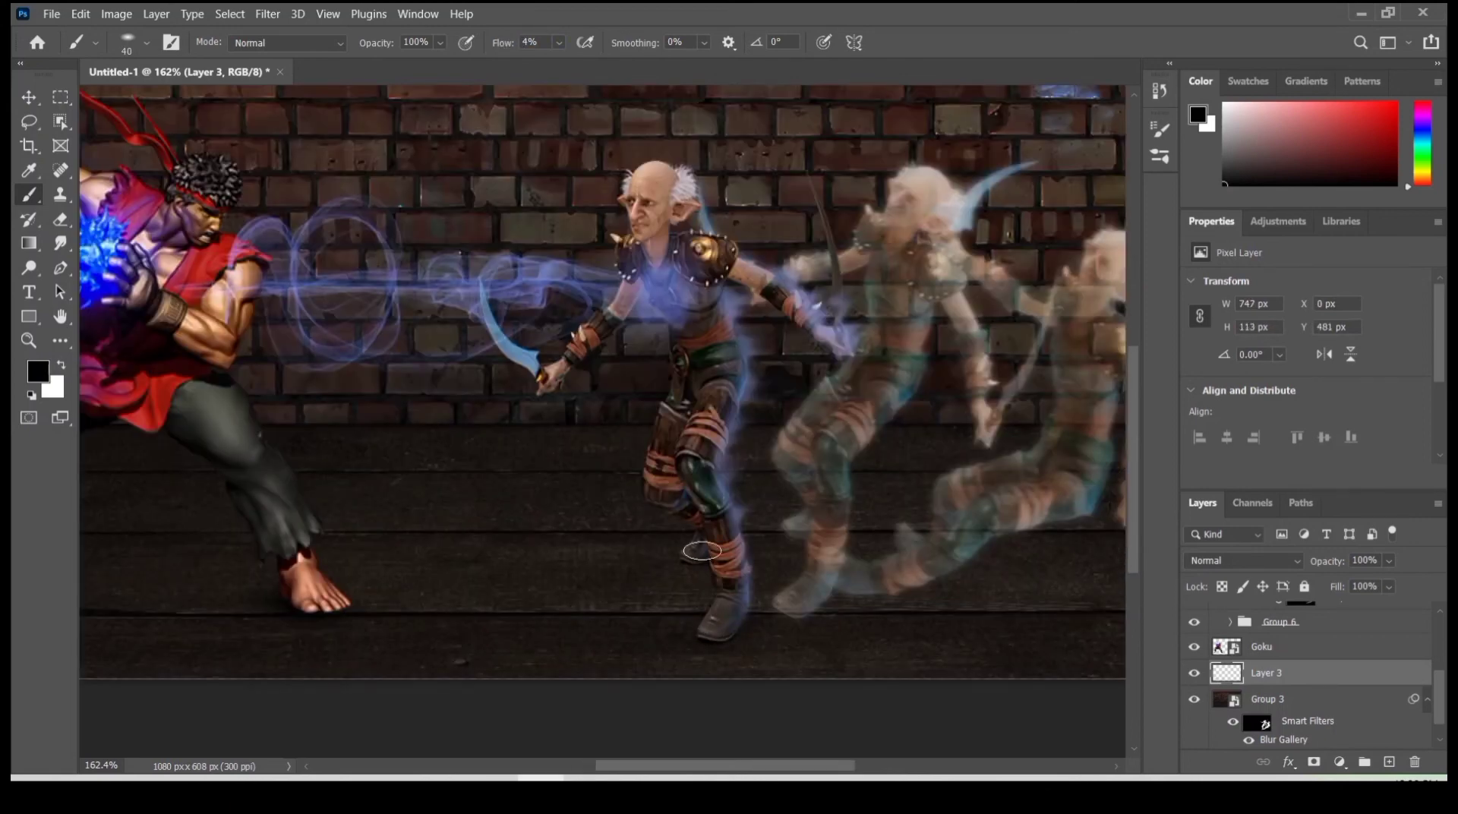
drag(199, 571, 511, 615)
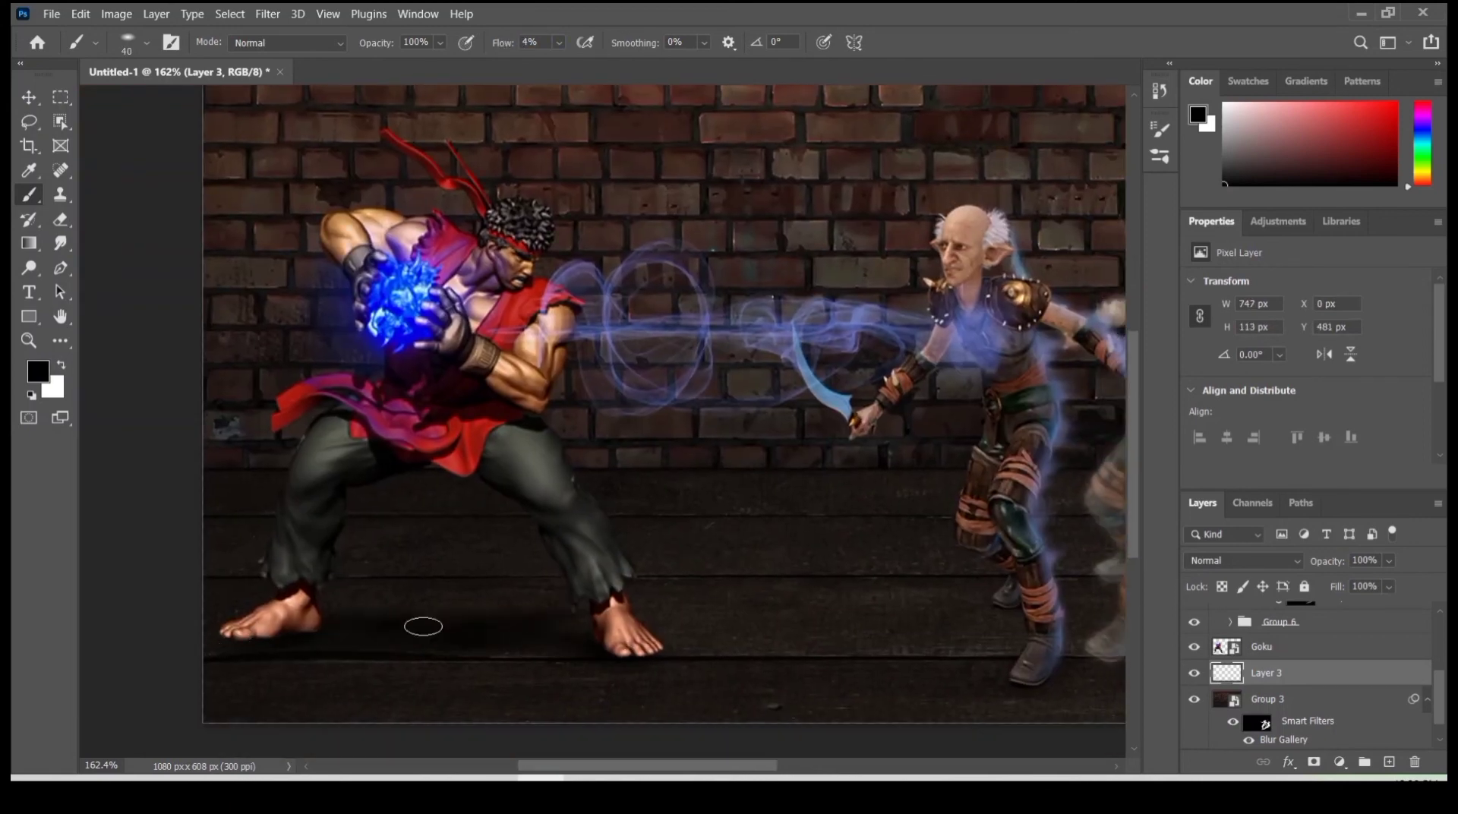
drag(782, 637, 516, 656)
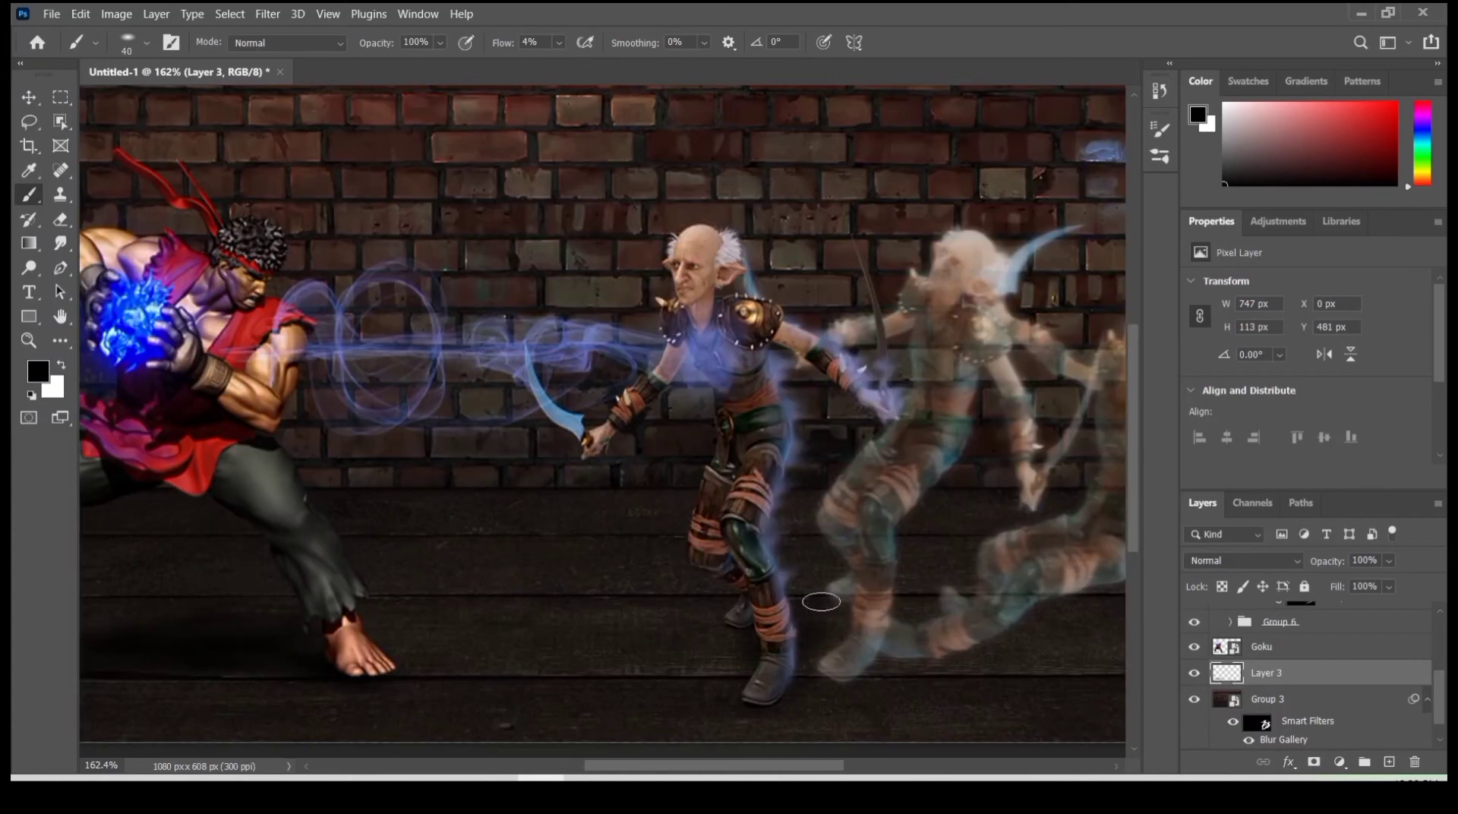
drag(821, 601, 811, 659)
scroll(615, 684, down, 6)
scroll(680, 705, up, 7)
scroll(362, 668, down, 4)
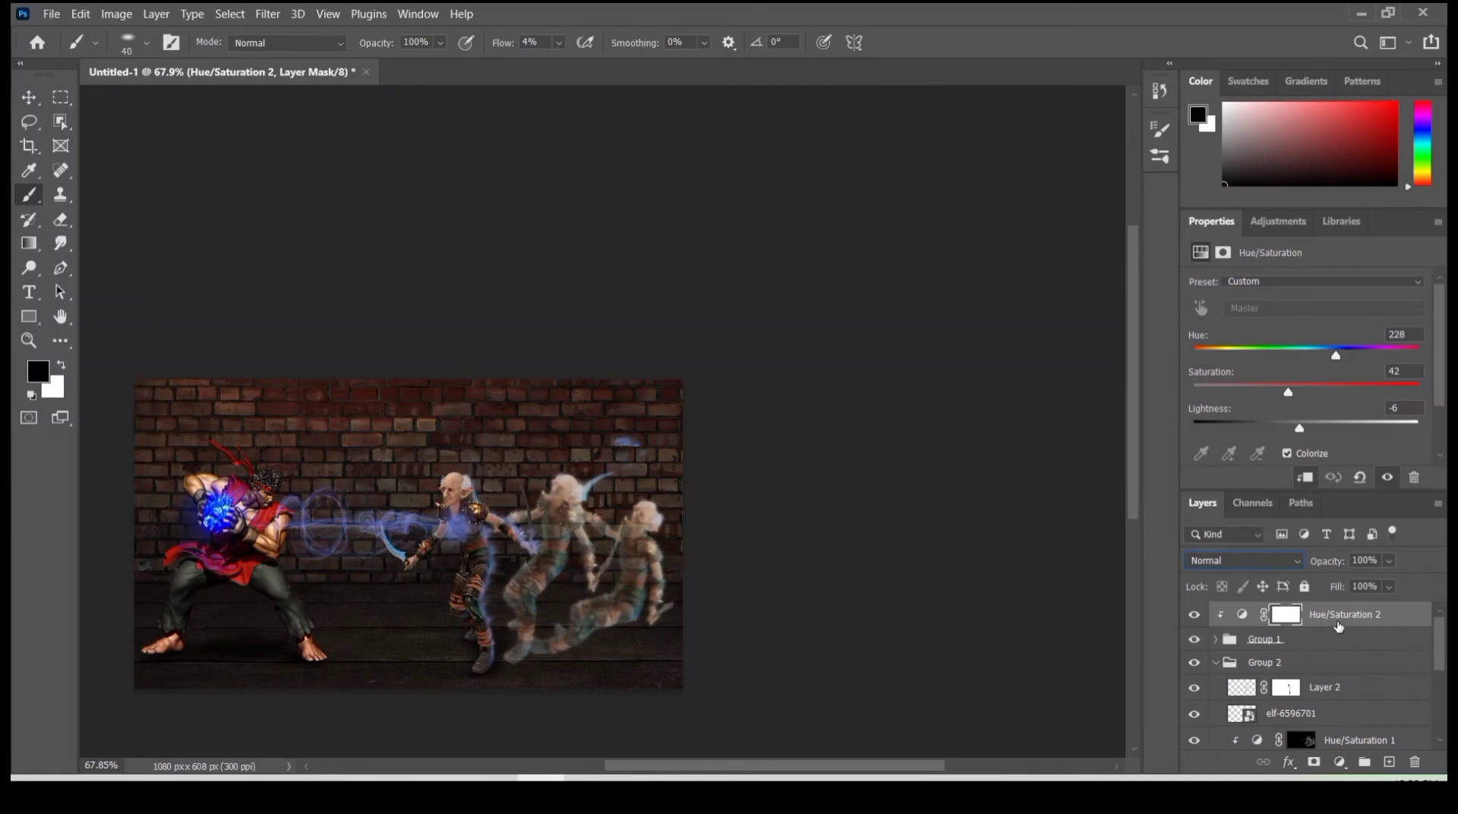
- Create a merged copy of all visible layers at the top of the stack and convert it to a Smart Object
right_click(1336, 613)
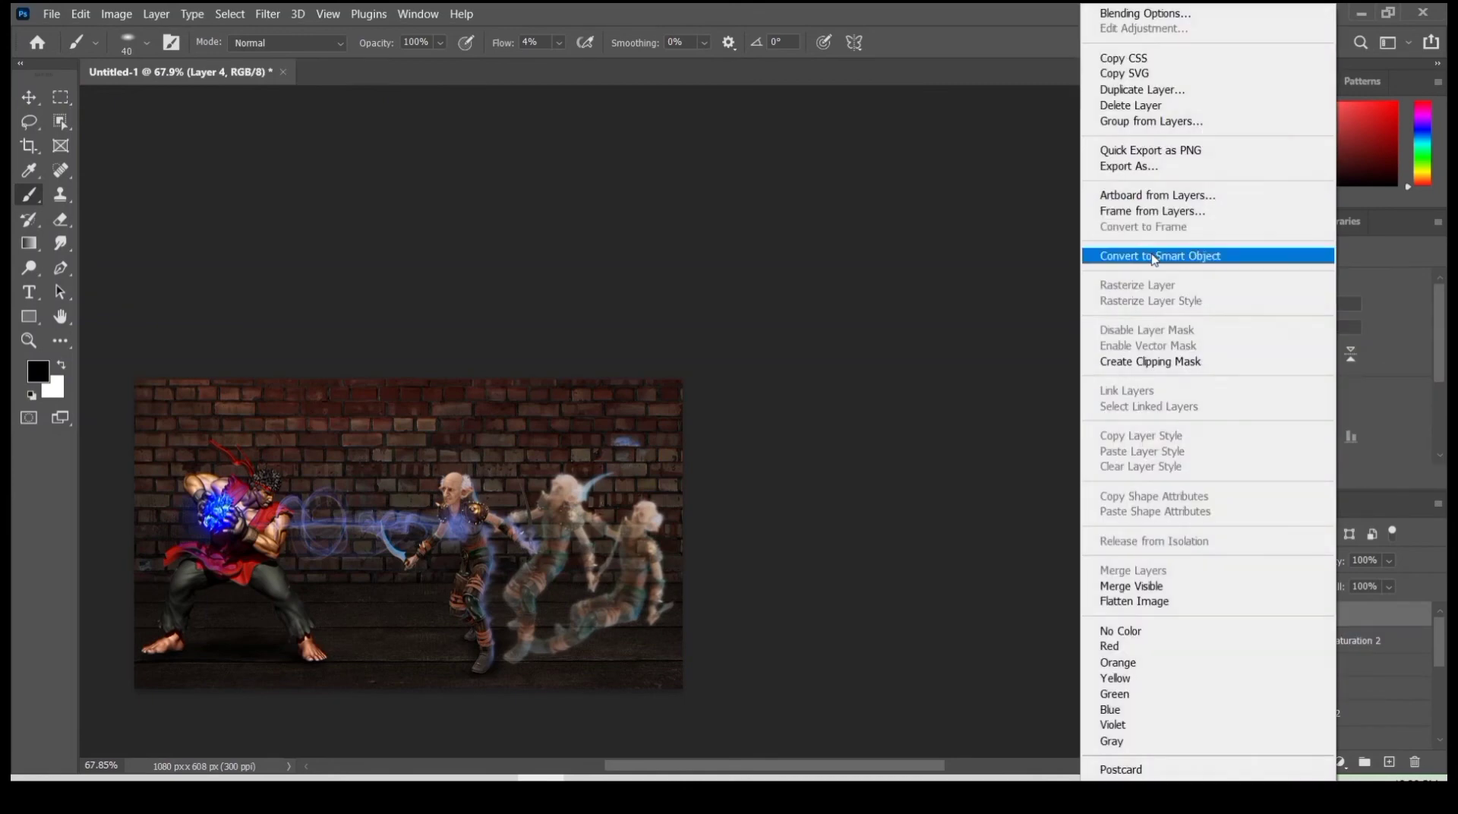
click(1152, 257)
- In the Camera Raw Filter, set Temperature +2, Exposure -0.45, Contrast +29 and Shadows -3, and fine-tune the Blacks
click(267, 14)
click(322, 152)
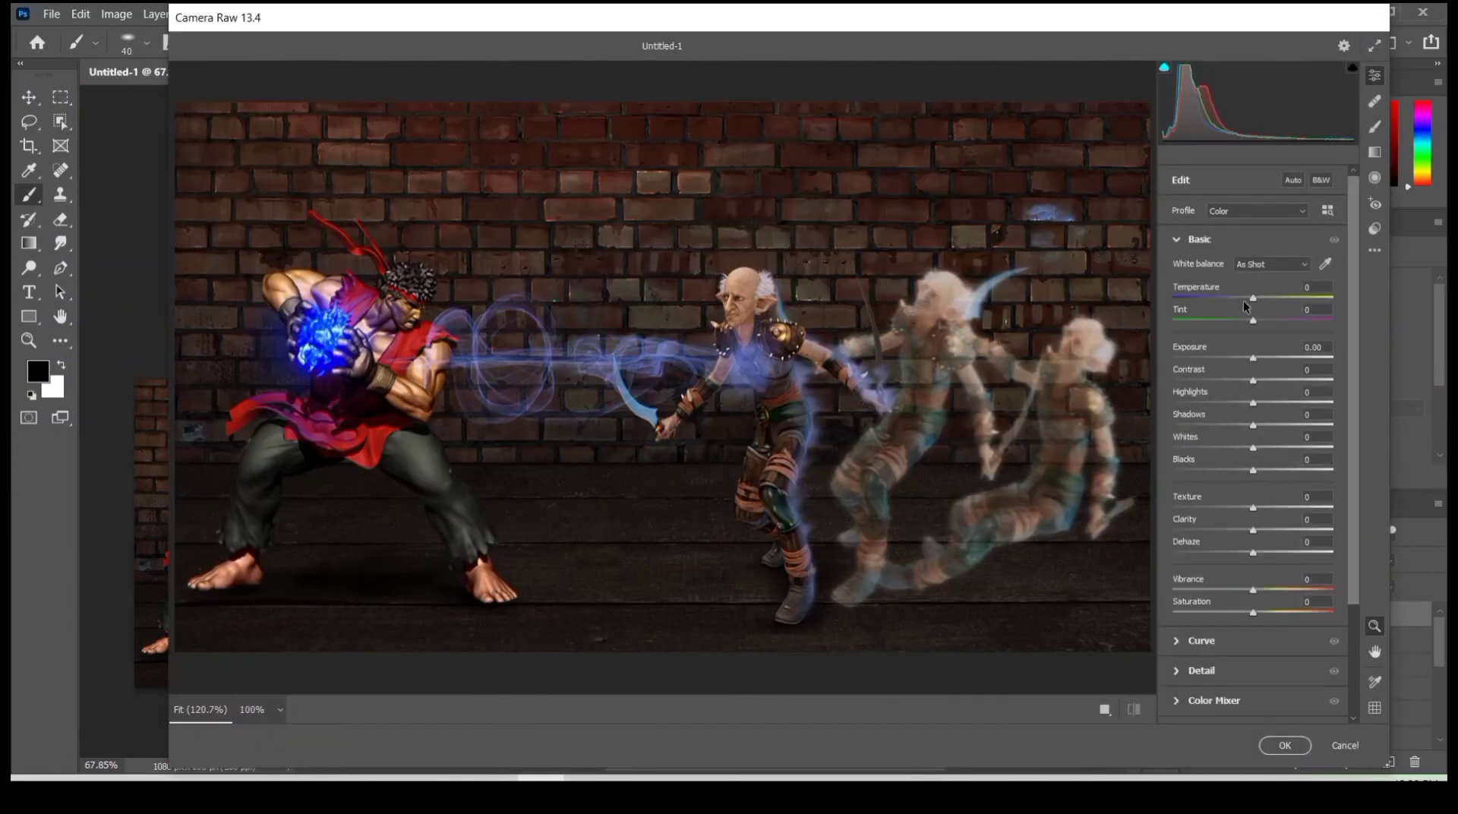
click(1246, 357)
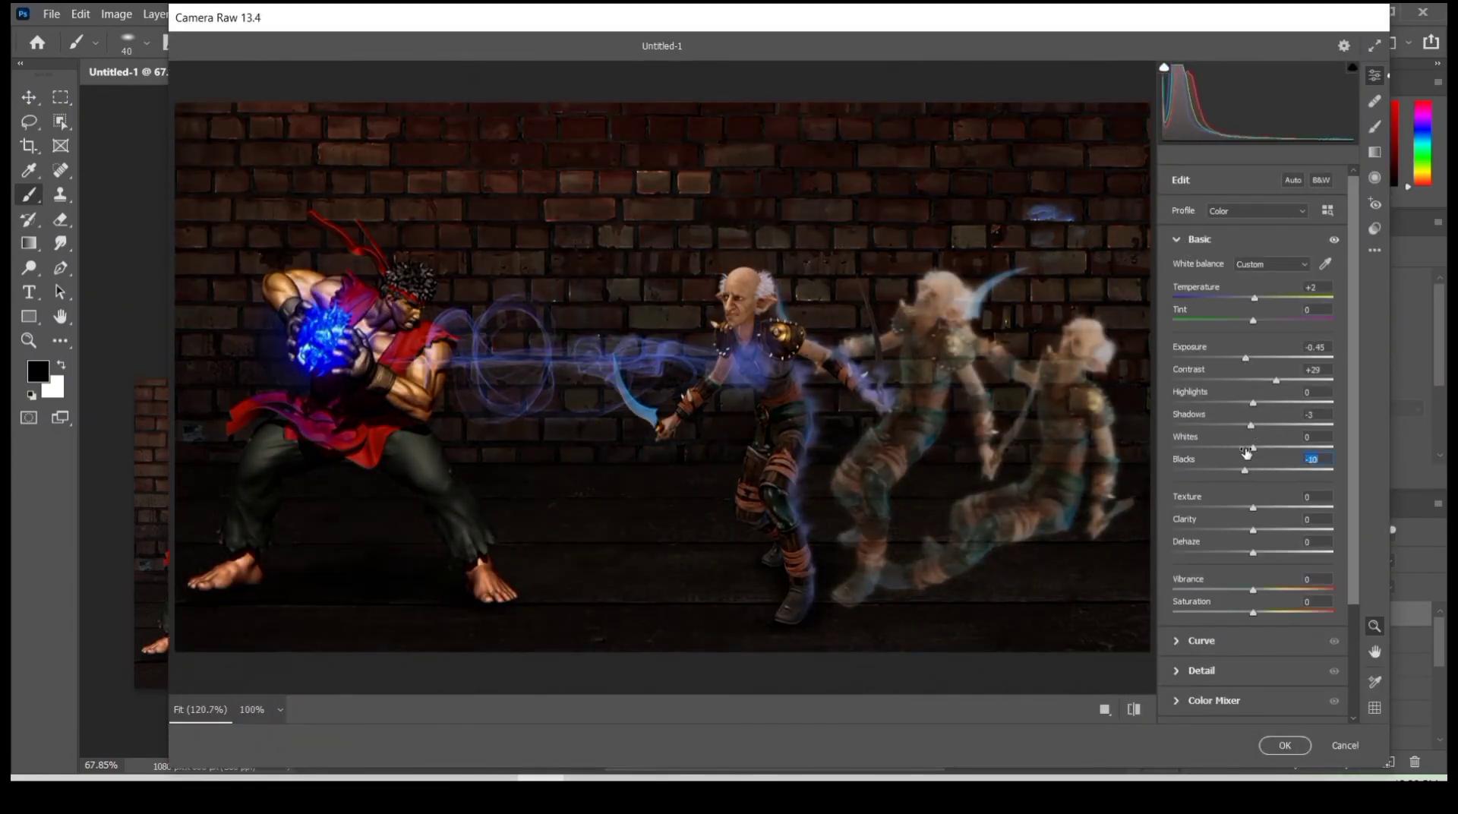
drag(1246, 452, 1266, 471)
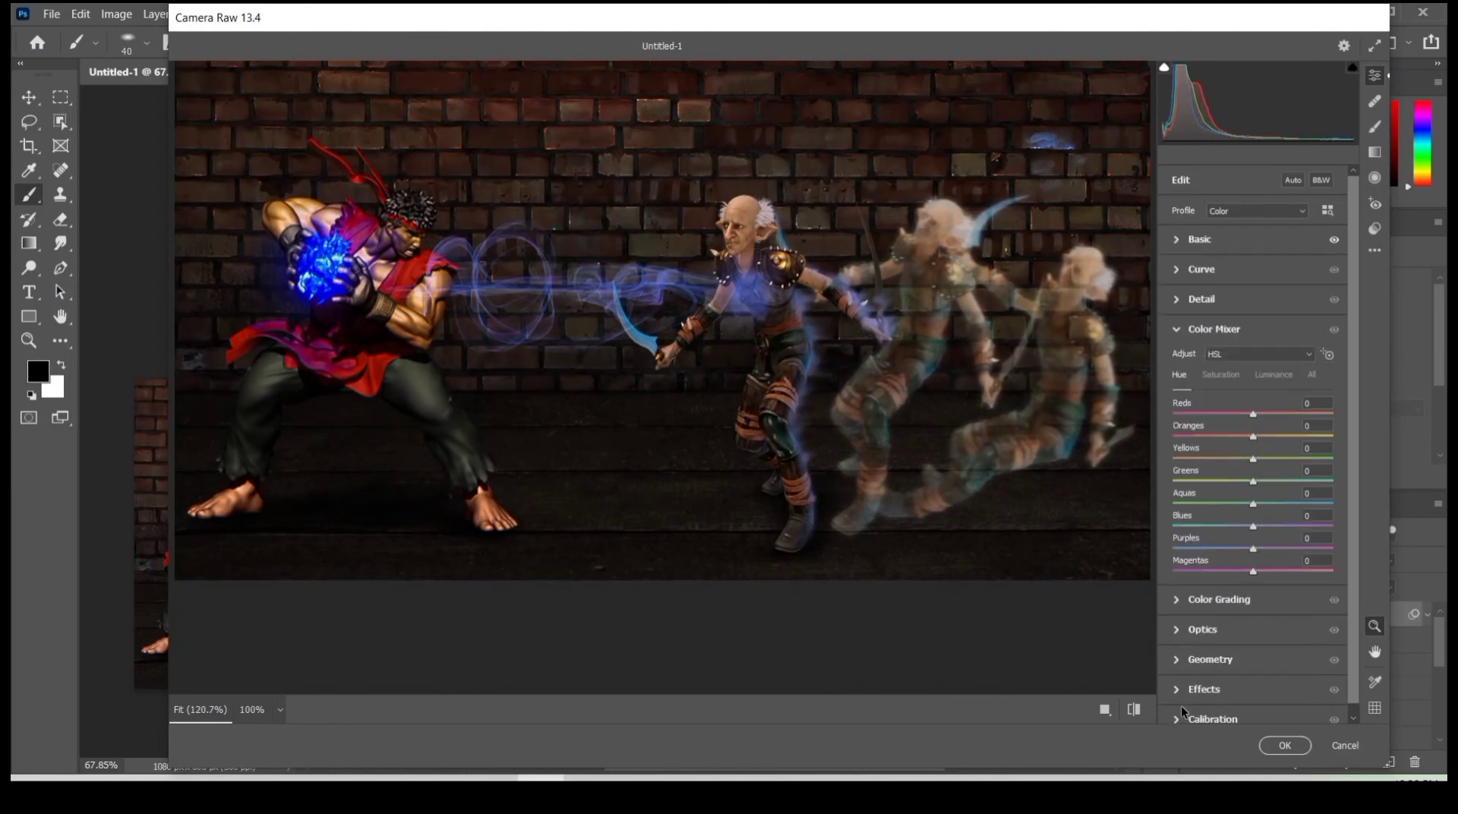
- Set Color Mixer hues to Greens +11, Blues +7 and Purples +20, darken the edges with vignetting including Optics Vignette -17, and apply the filter
drag(1253, 549, 1264, 555)
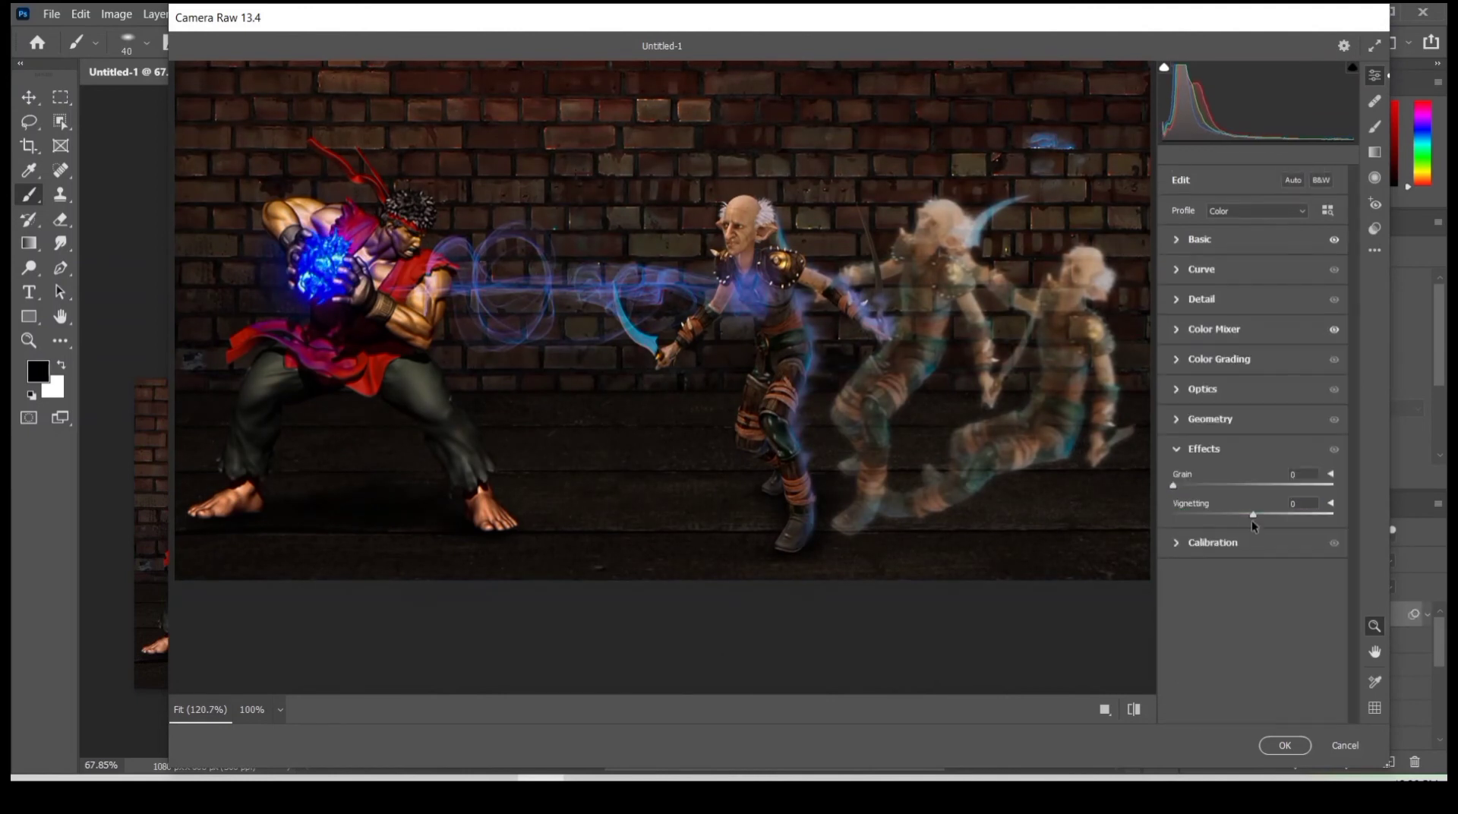
click(1212, 513)
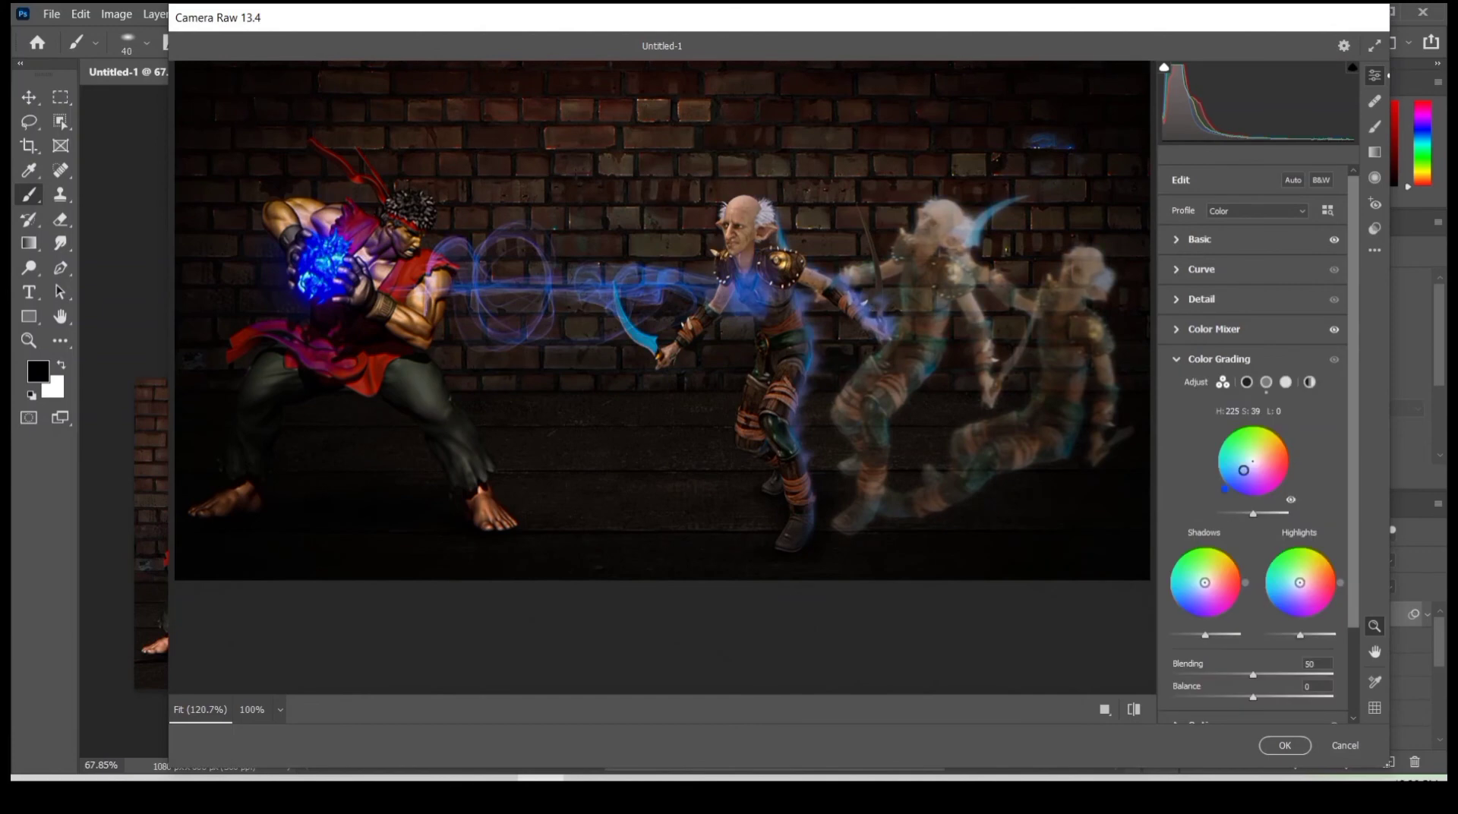
drag(1209, 586, 1205, 585)
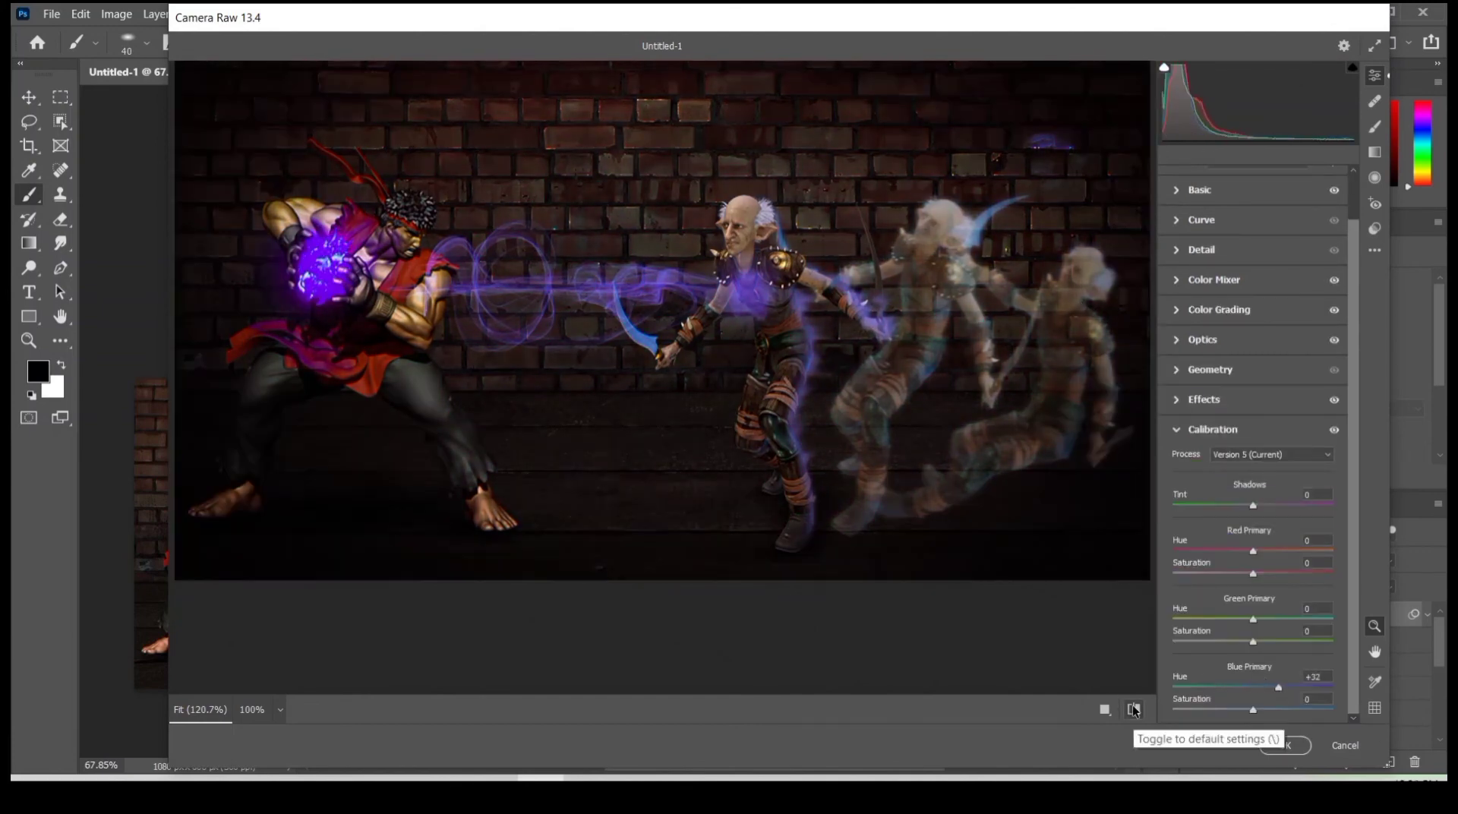
key(Return)
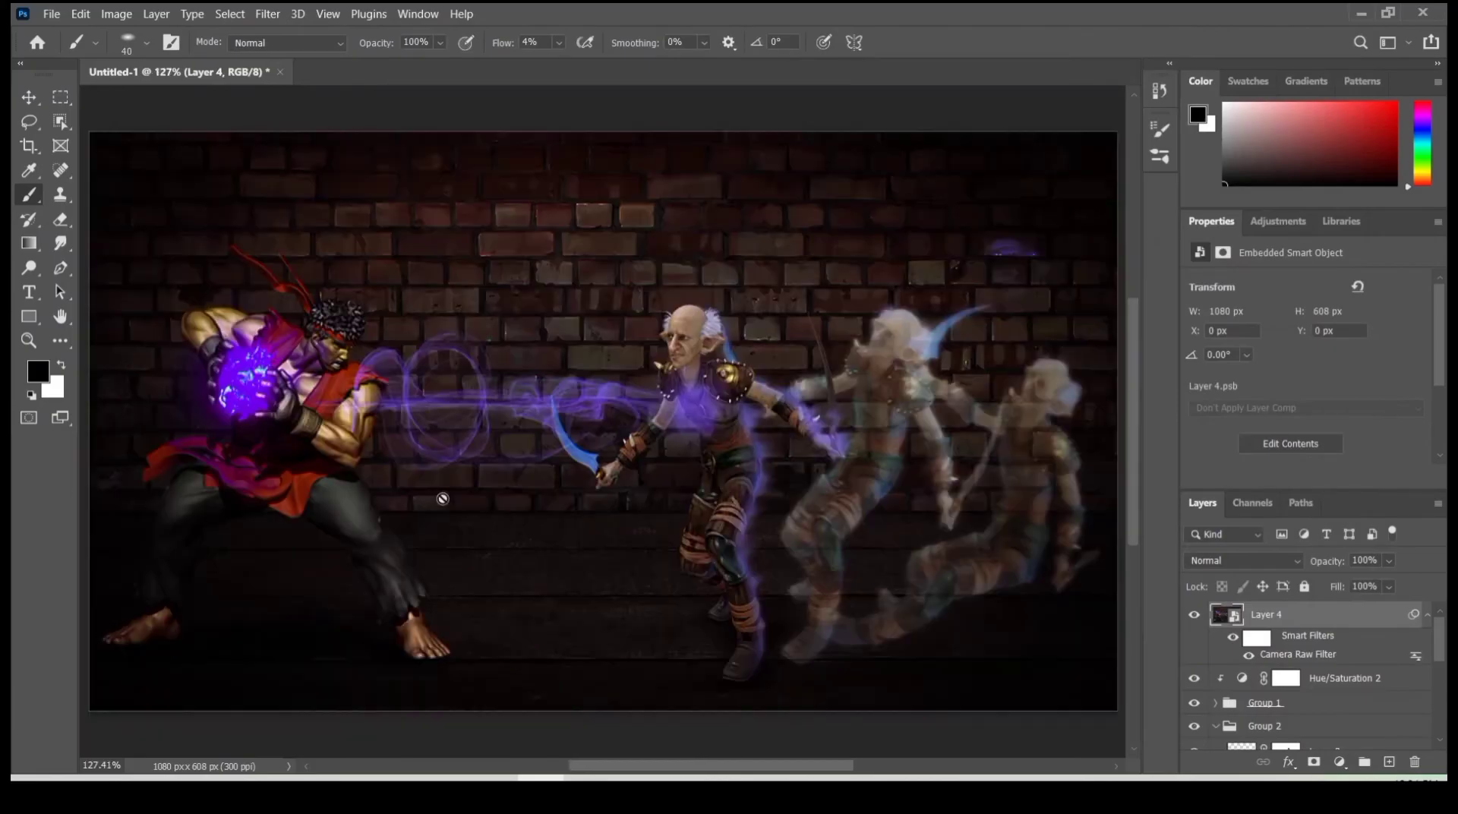